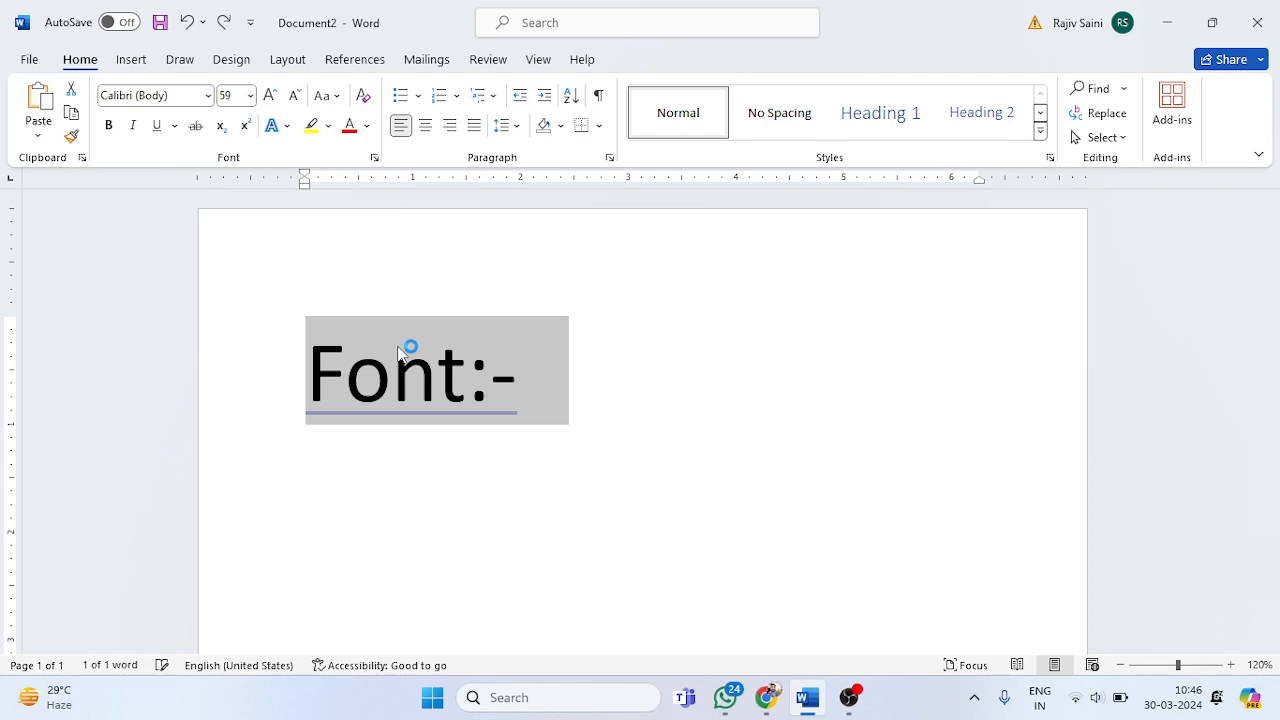
Step: Add a line reading "By Default:-" below the "Font:-" heading and start a new line after it
click(400, 368)
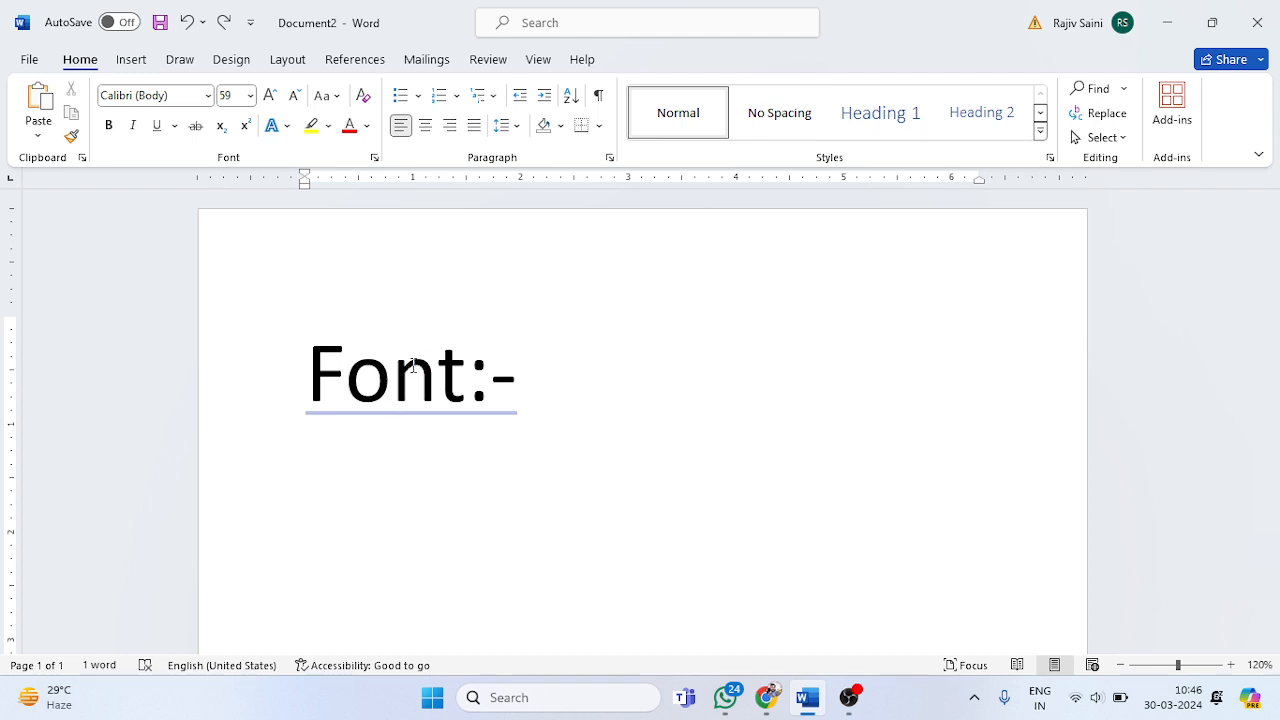
click(543, 386)
key(Return)
text(By )
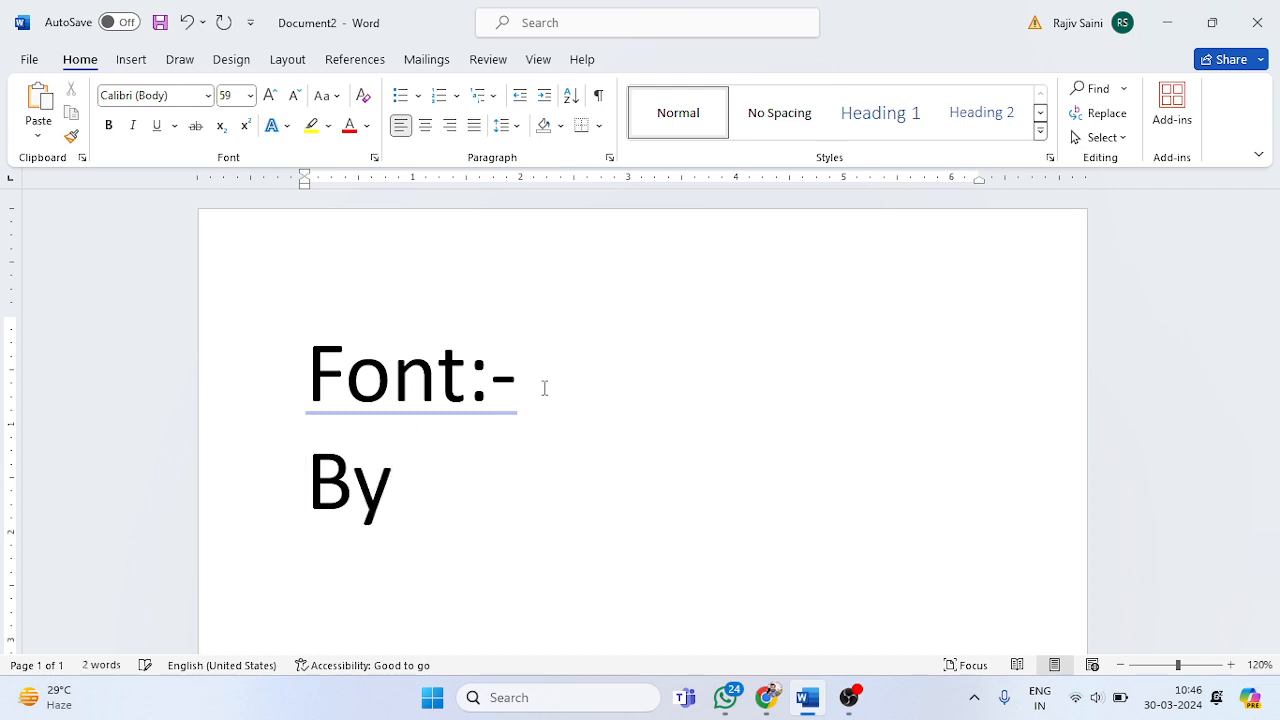
text(Default)
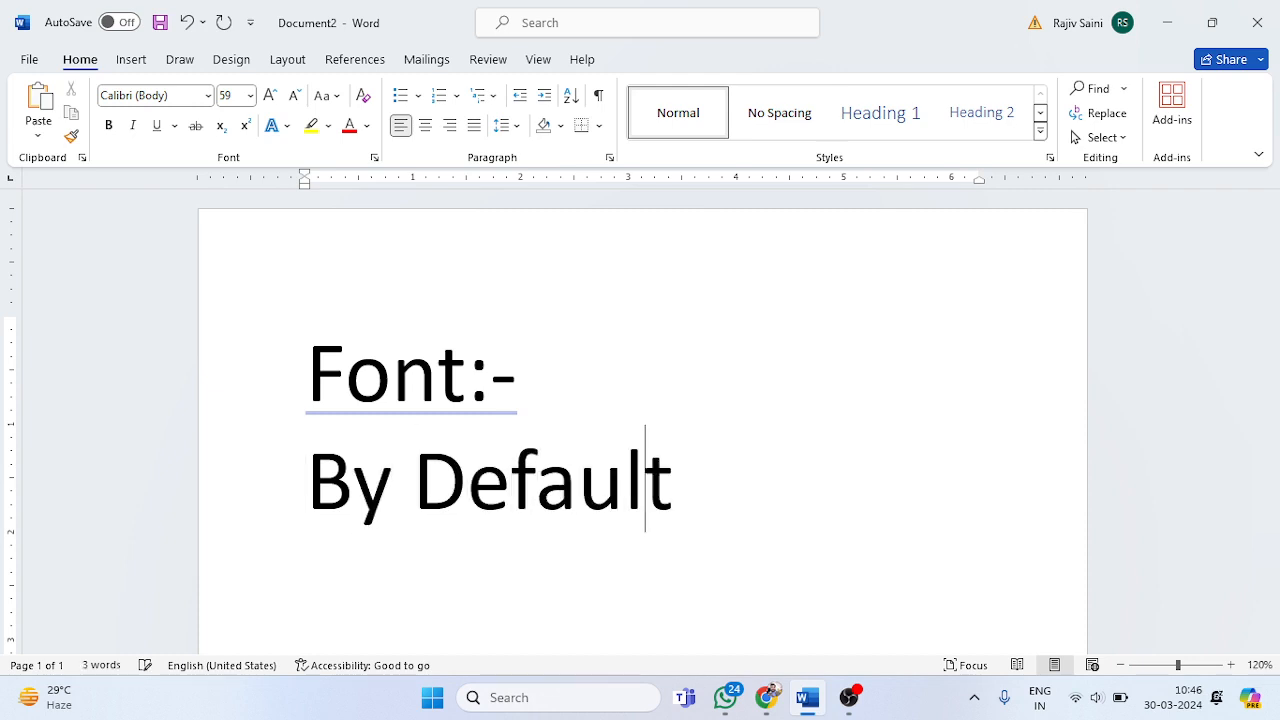
text(:-)
key(Return)
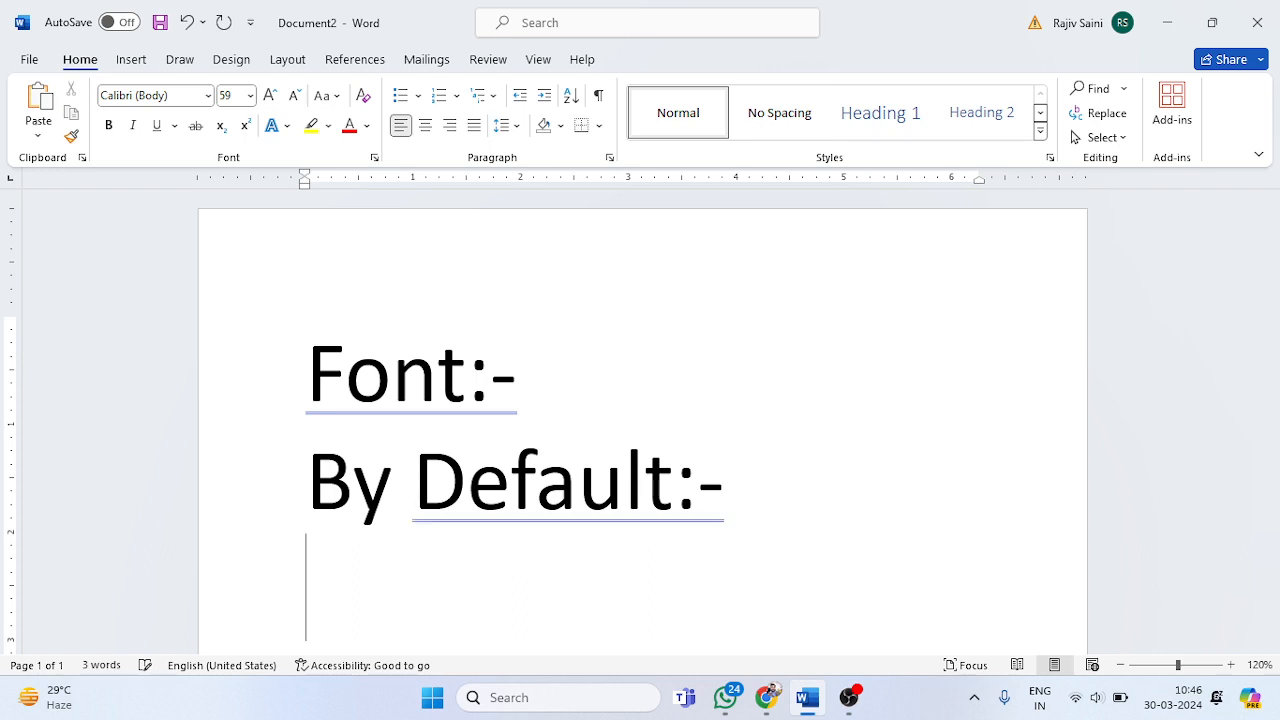
Step: Write the sample sentence "I am learning ms-word." on the line below "By Default:-"
text(I ma)
key(BackSpace)
key(BackSpace)
text(am )
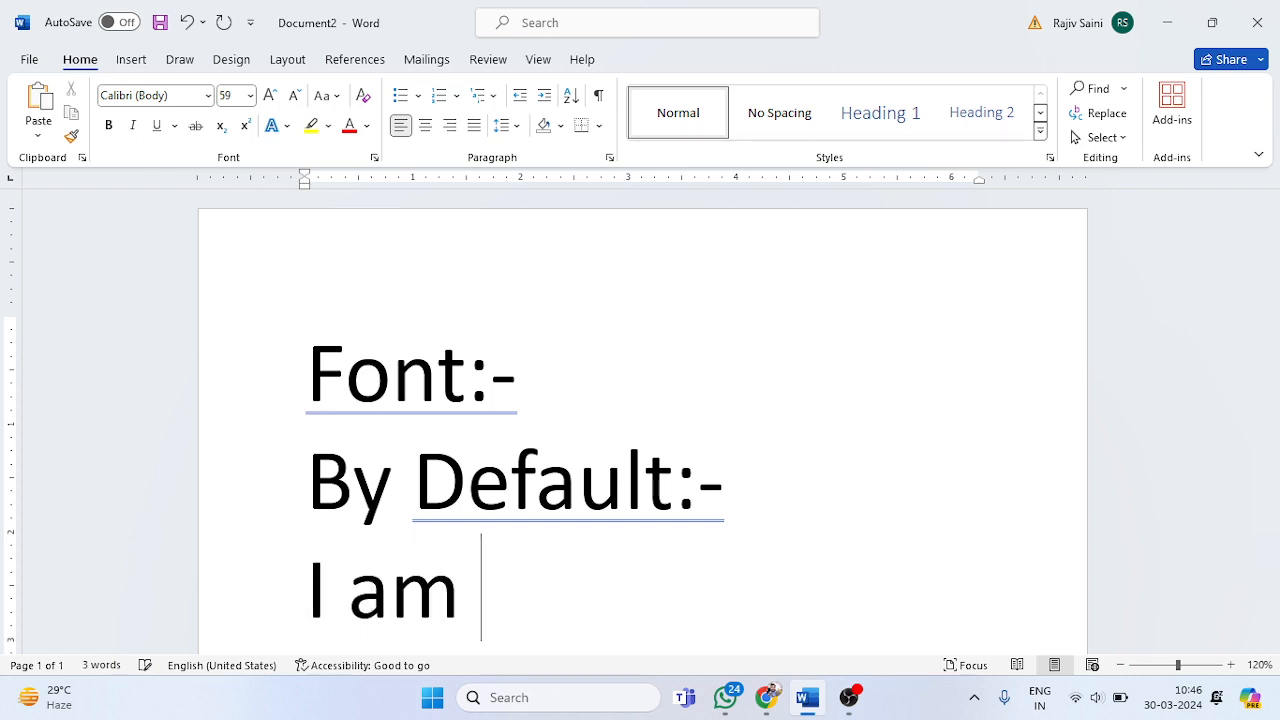
text(learning m)
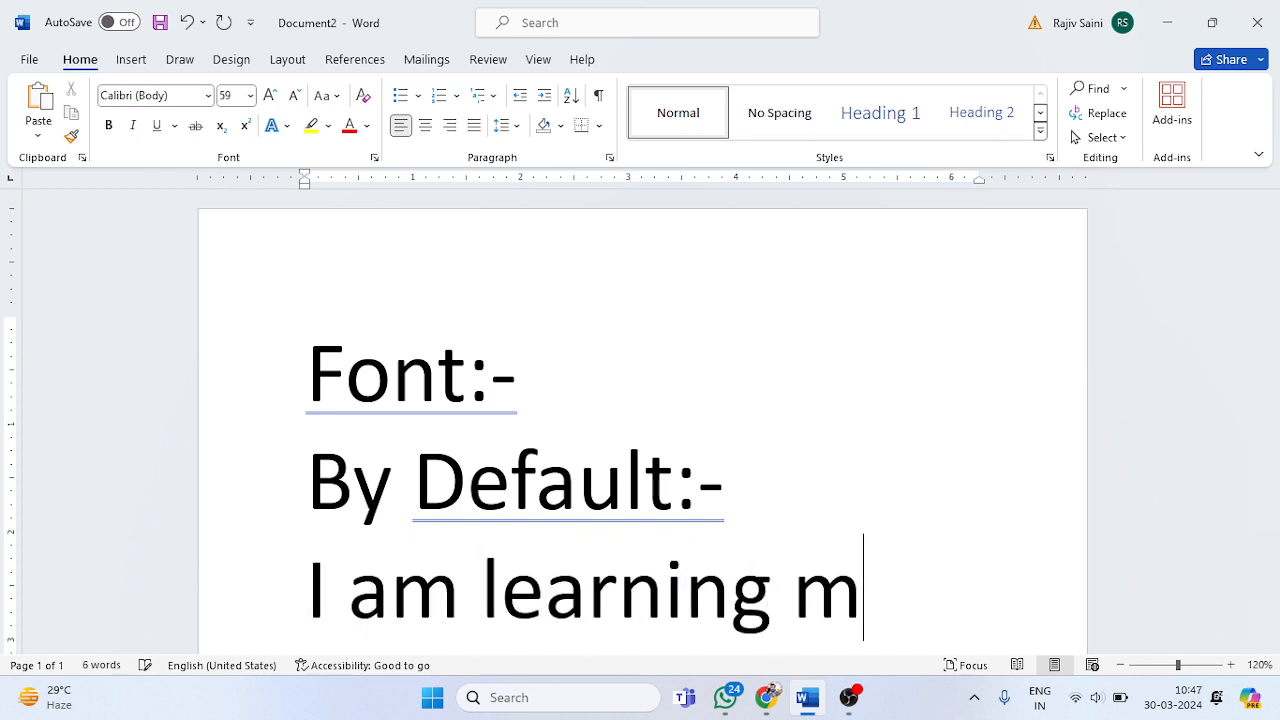
text(s-word.)
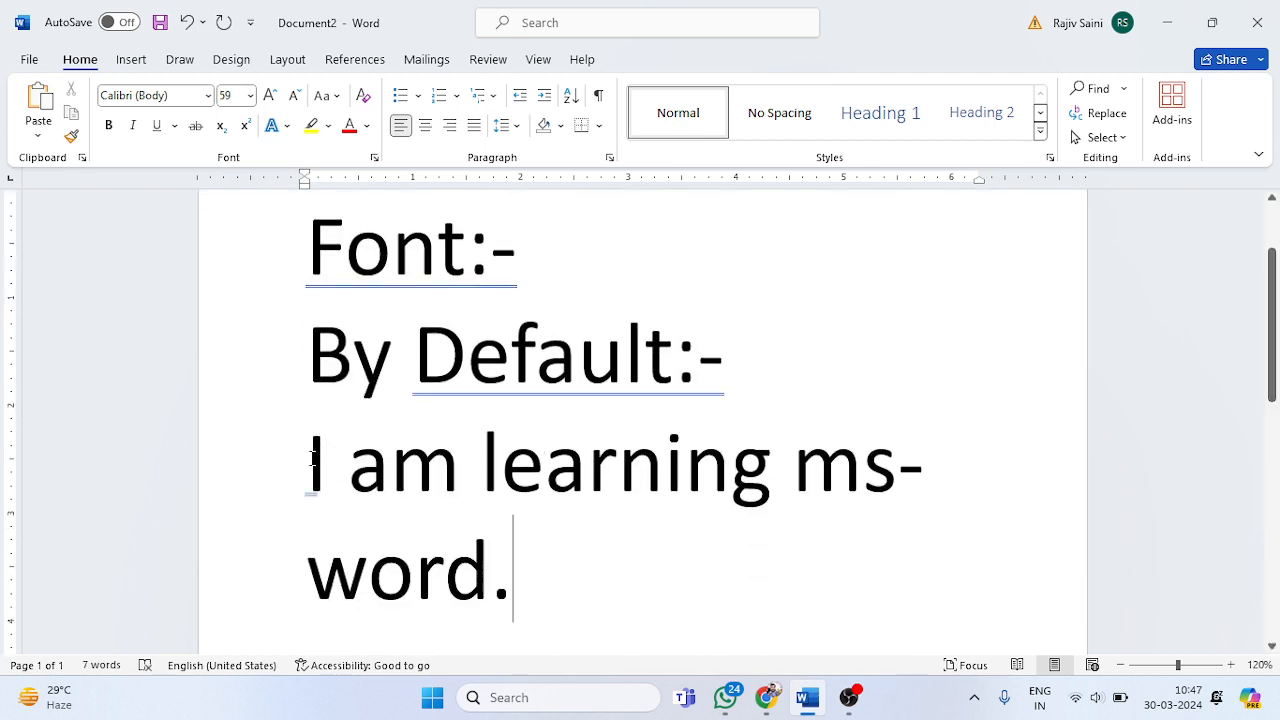
drag(312, 458, 509, 558)
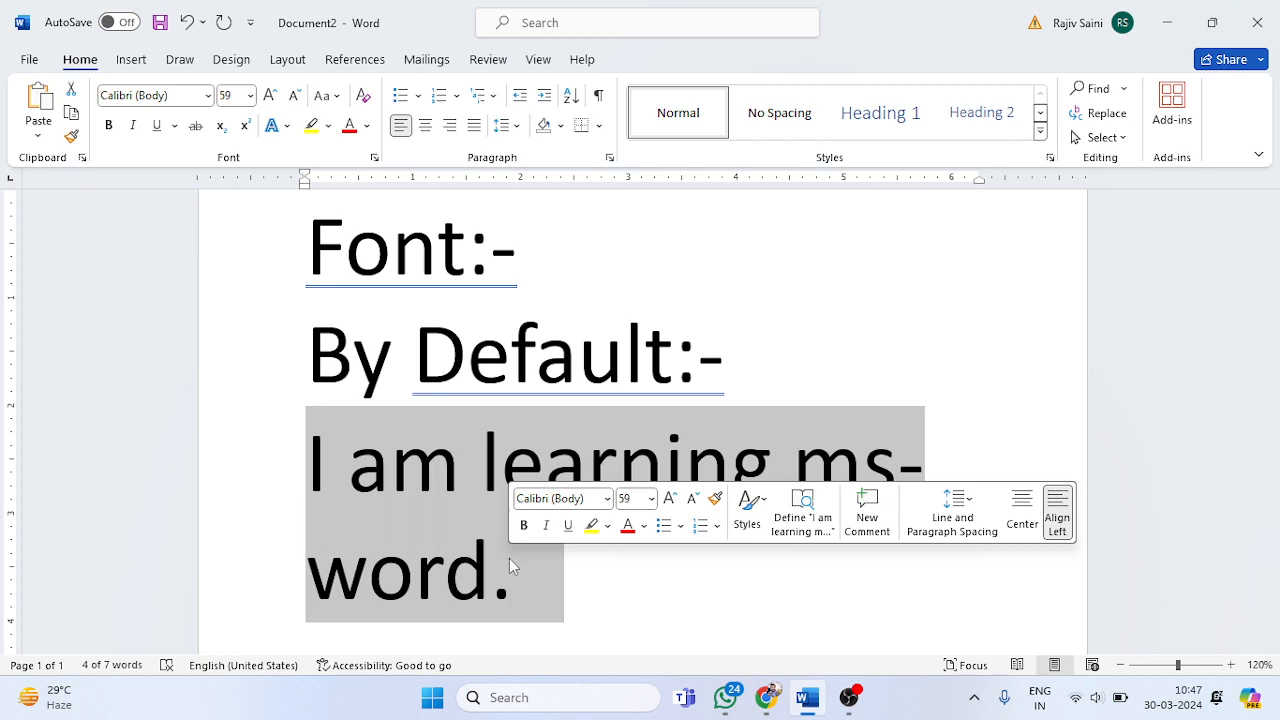
click(484, 428)
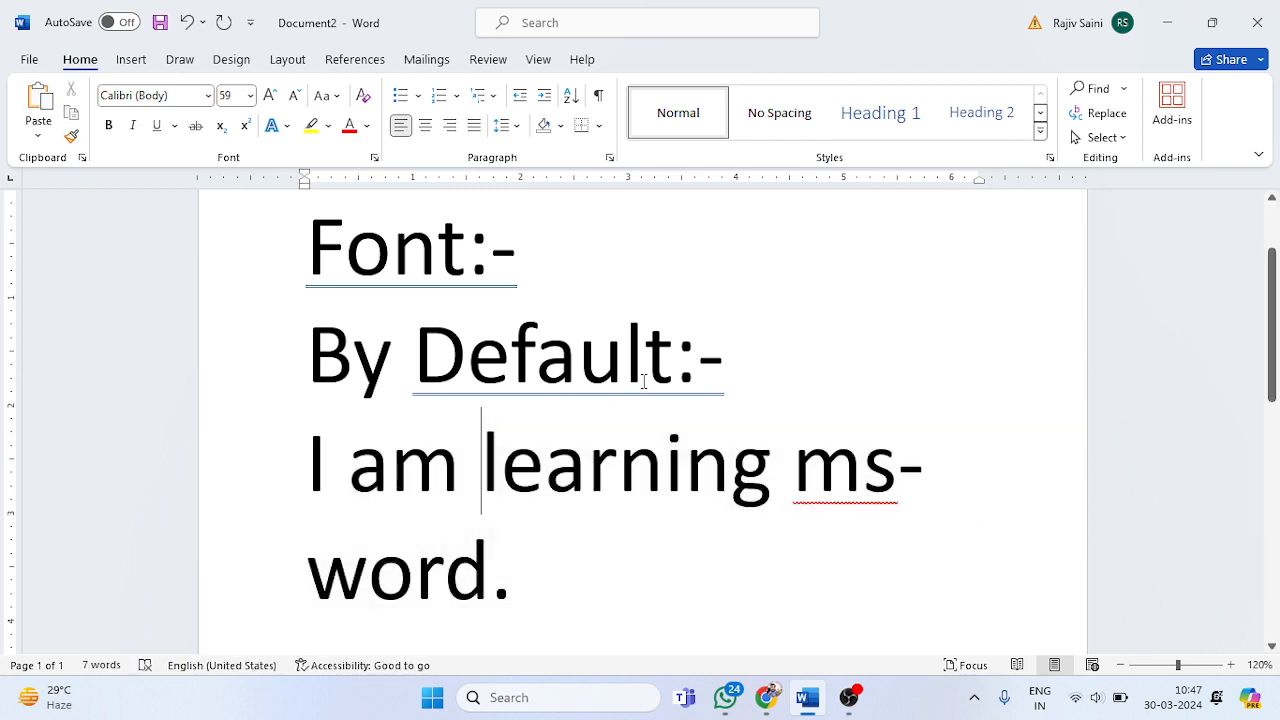
click(513, 530)
click(544, 490)
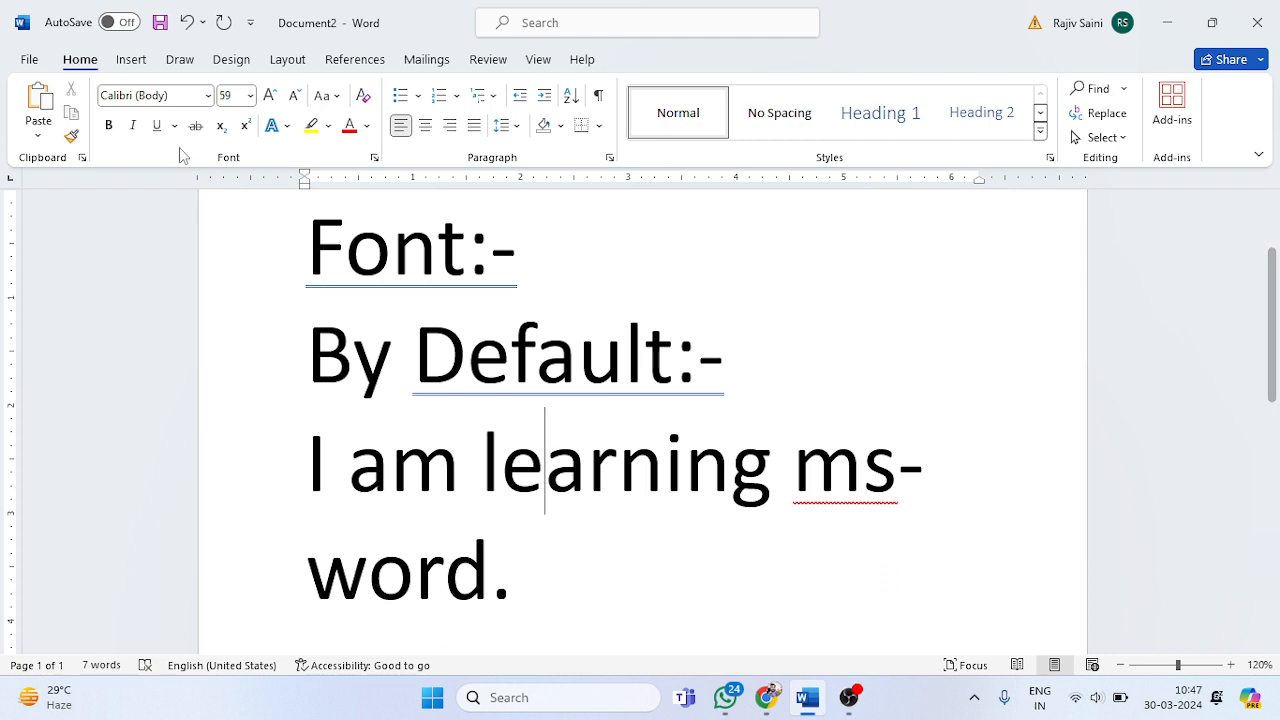
Step: Copy the font name "Calibri" from the current font setting and paste it after "By Default:-"
click(196, 96)
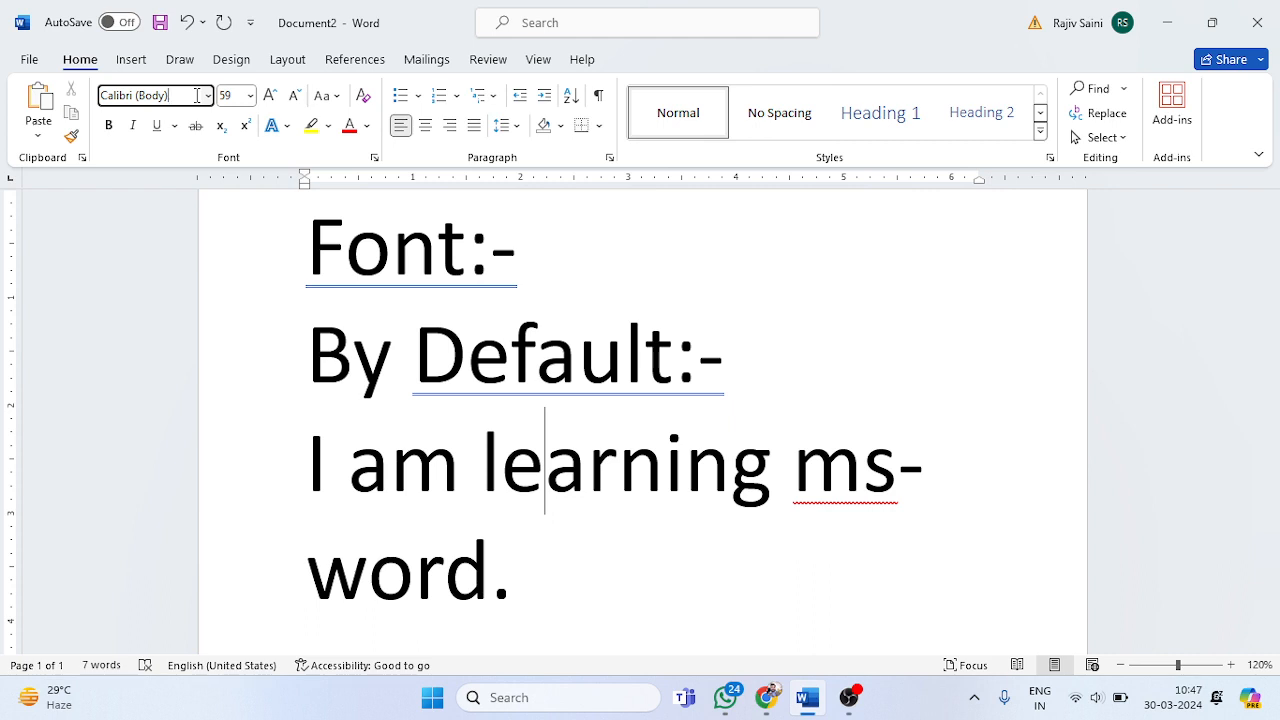
double_click(138, 96)
key(ctrl+c)
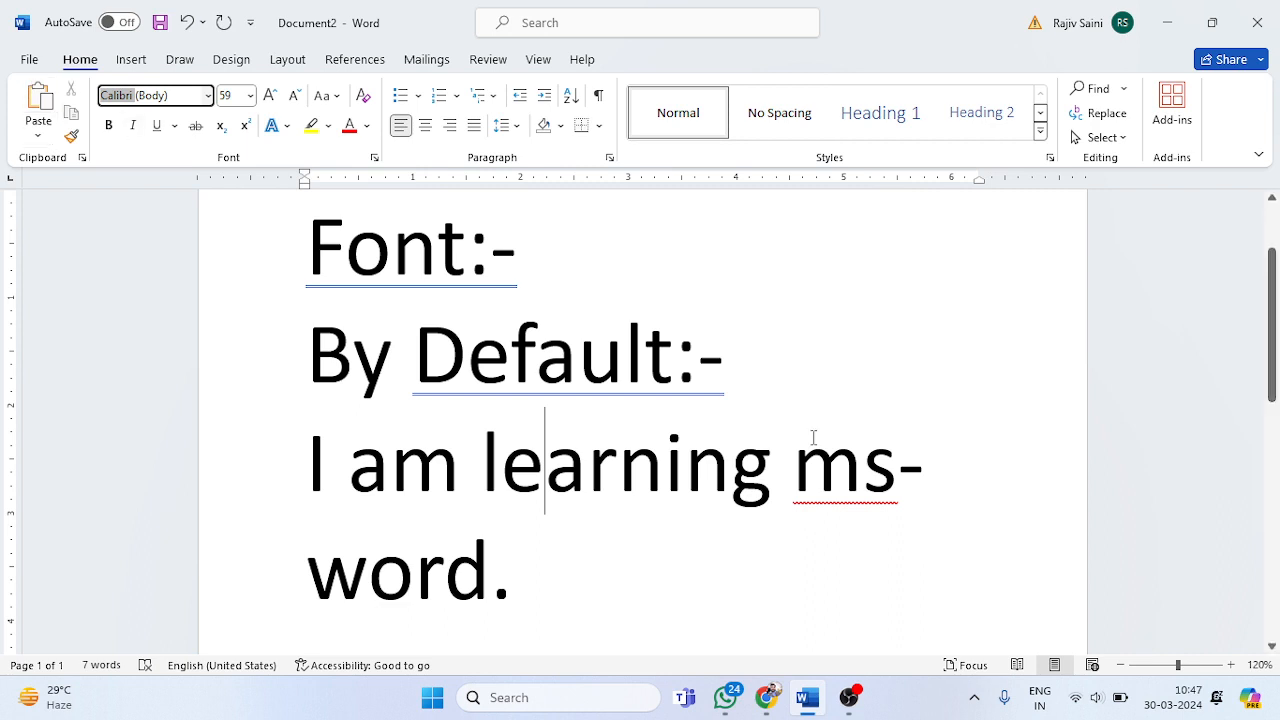
click(843, 386)
key(Return)
key(ctrl+v)
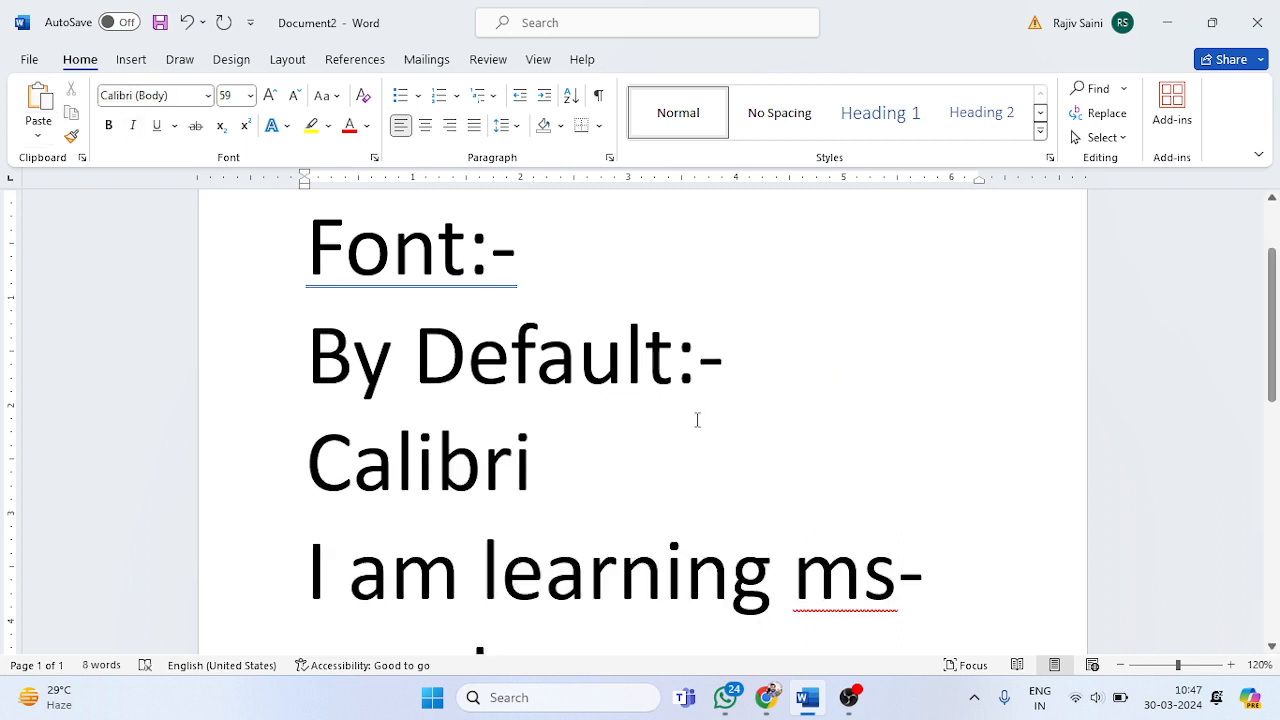
Step: Reduce the font size of the "By Default:- Calibri" line to 36
drag(676, 423, 304, 305)
key(ctrl+bracketleft)
key(ctrl+bracketleft)
key(ctrl+bracketleft)
key(ctrl+bracketleft)
key(ctrl+bracketleft)
key(ctrl+bracketleft)
key(ctrl+bracketleft)
key(ctrl+bracketleft)
key(ctrl+bracketleft)
key(ctrl+bracketleft)
key(ctrl+bracketleft)
key(ctrl+bracketleft)
key(ctrl+bracketleft)
key(ctrl+bracketleft)
key(ctrl+bracketleft)
key(ctrl+bracketleft)
key(ctrl+bracketleft)
key(ctrl+bracketleft)
key(ctrl+bracketleft)
key(ctrl+bracketleft)
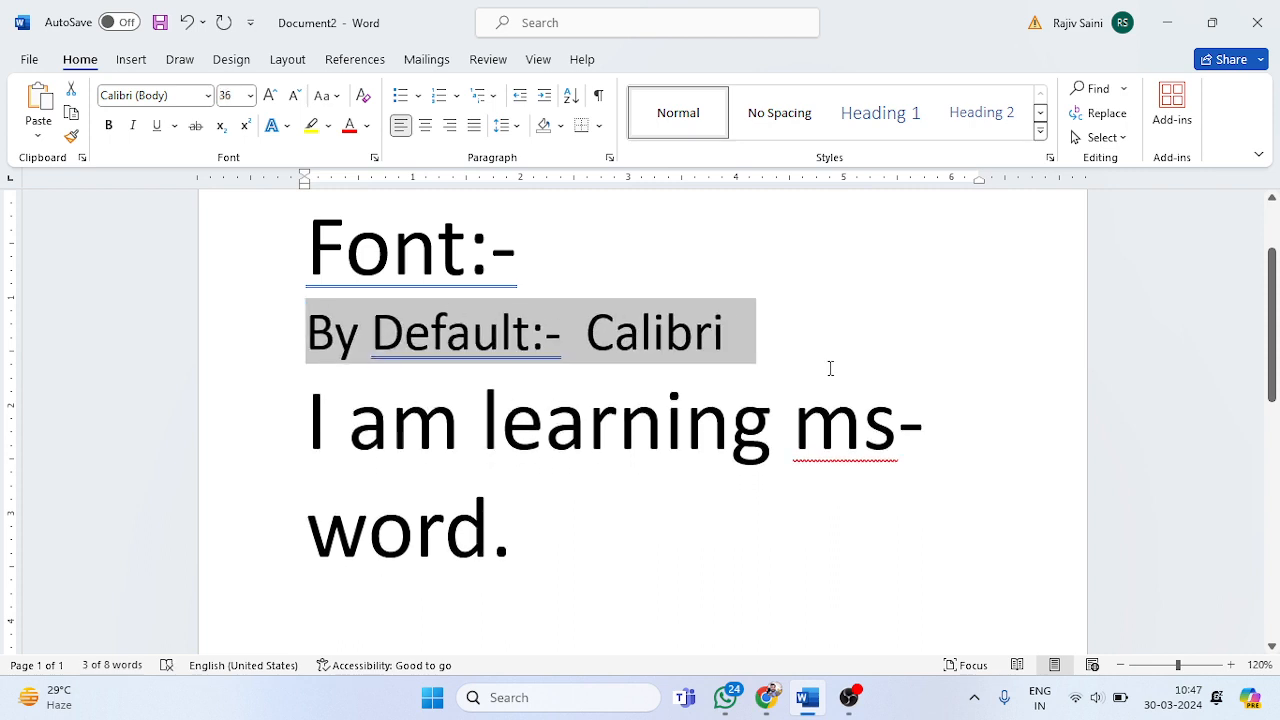
click(836, 366)
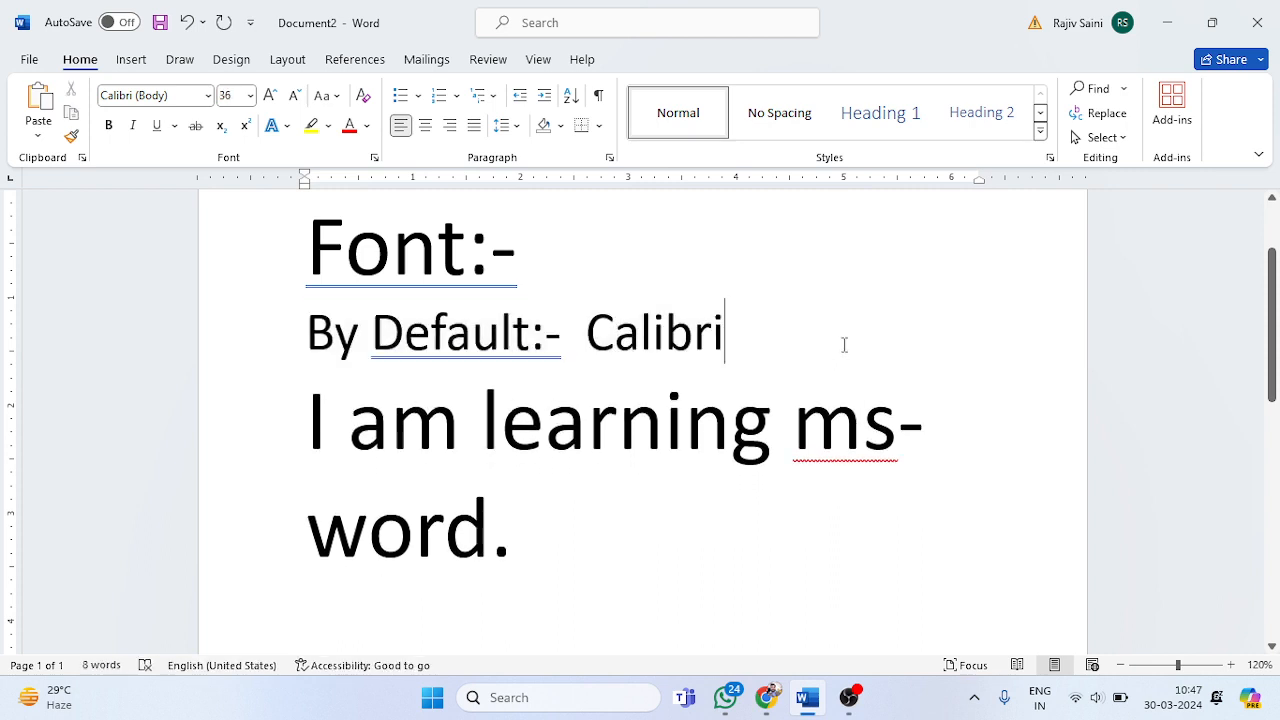
Step: Insert an empty line below "By Default:- Calibri" and reduce the sample sentence's font size to 26
key(Return)
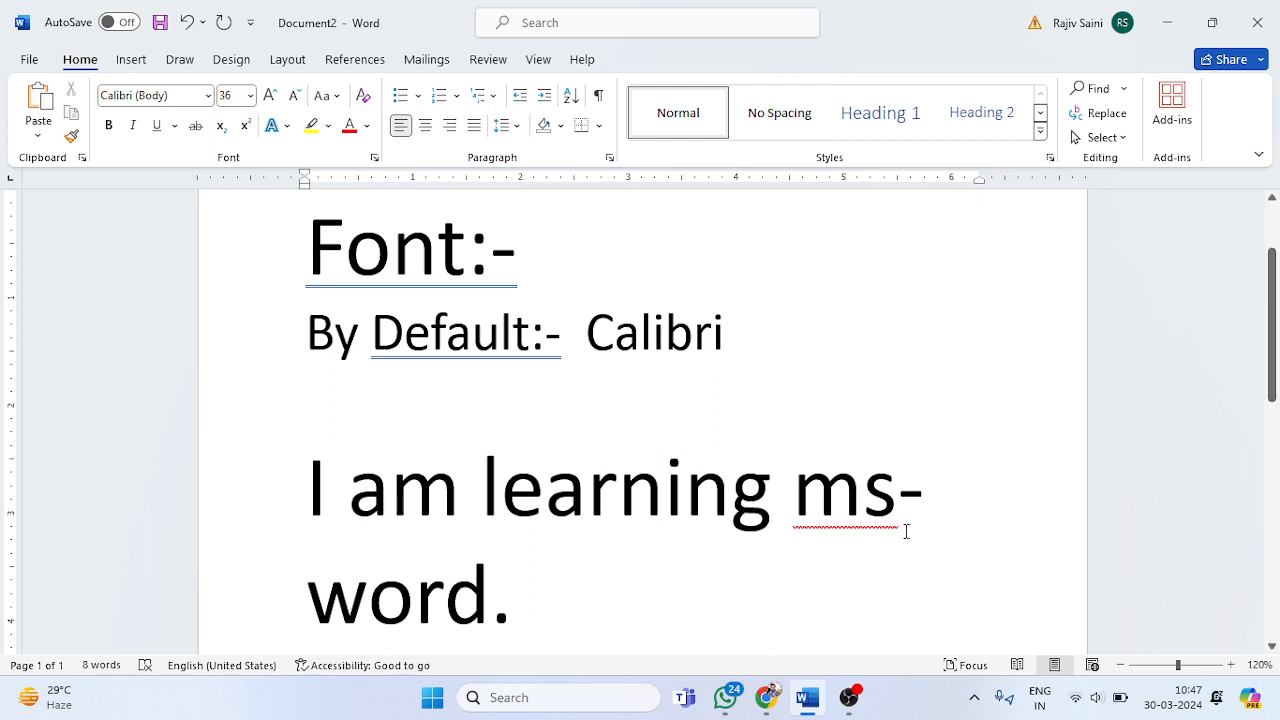
drag(643, 580, 308, 505)
key(ctrl+c)
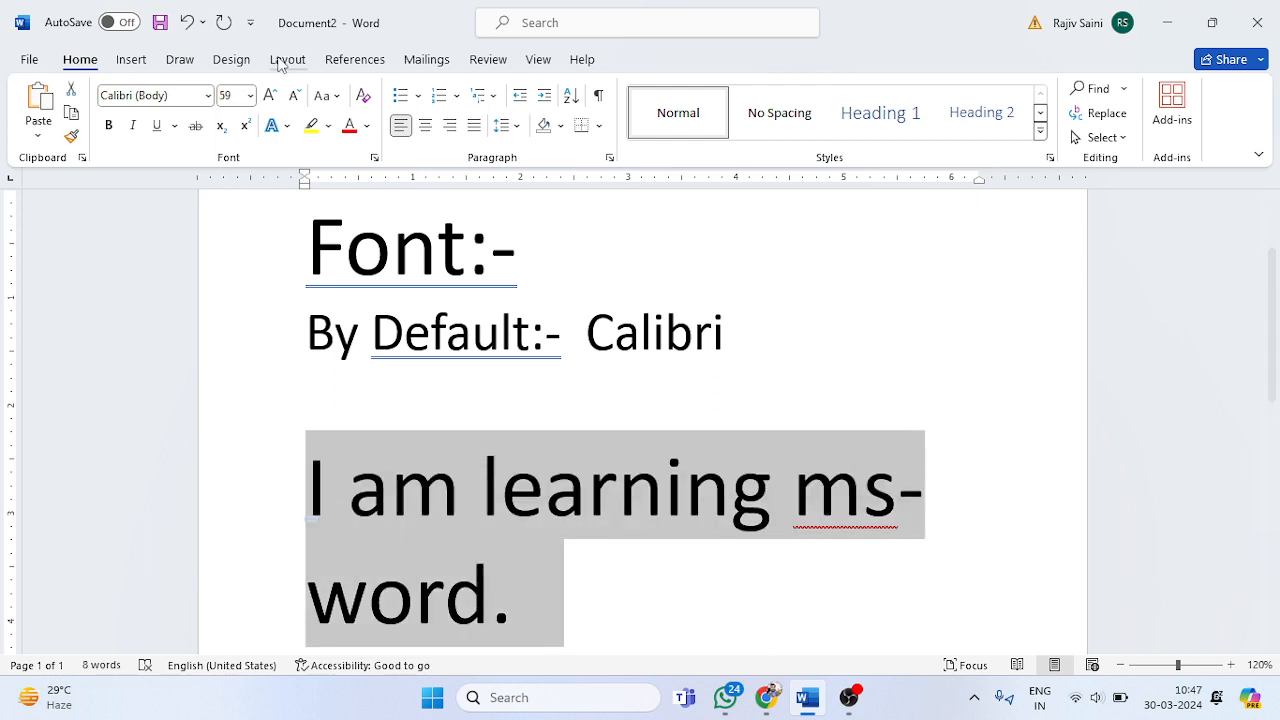
click(294, 95)
click(295, 95)
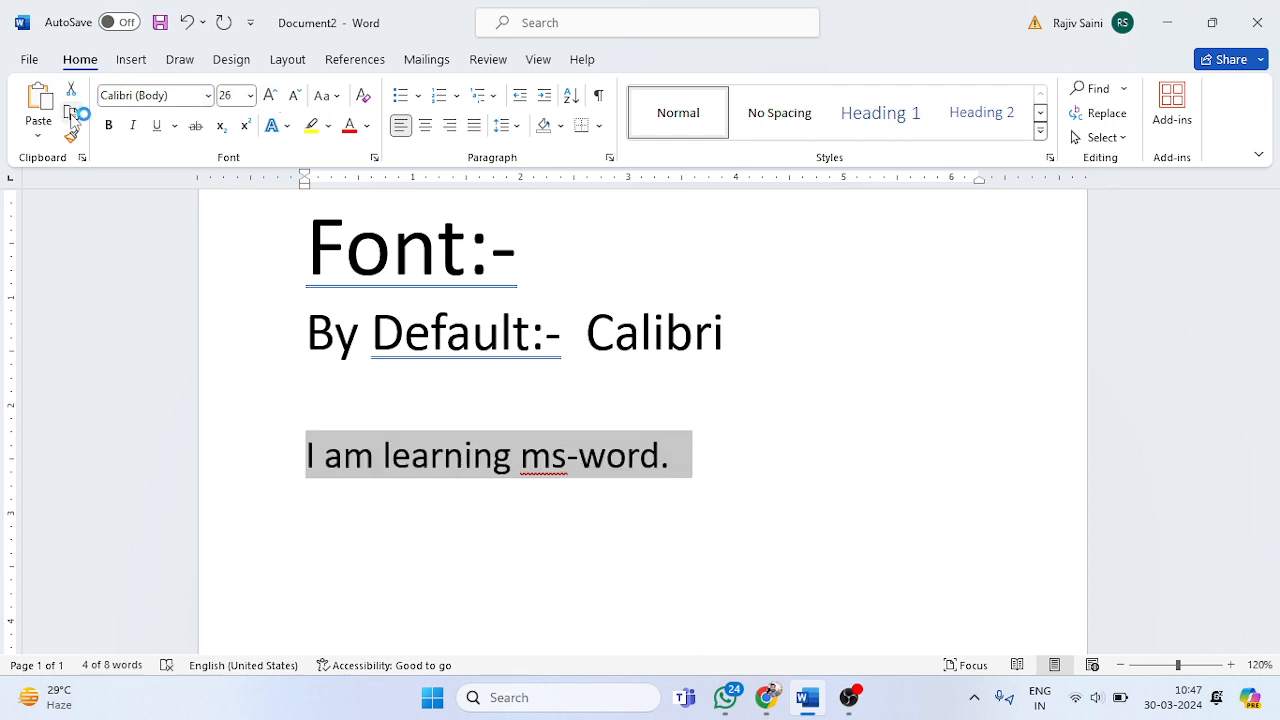
Step: Copy the sentence "I am learning ms-word." and paste it four times on the lines below it
click(705, 449)
key(Return)
key(ctrl+v)
key(ctrl+v)
key(ctrl+v)
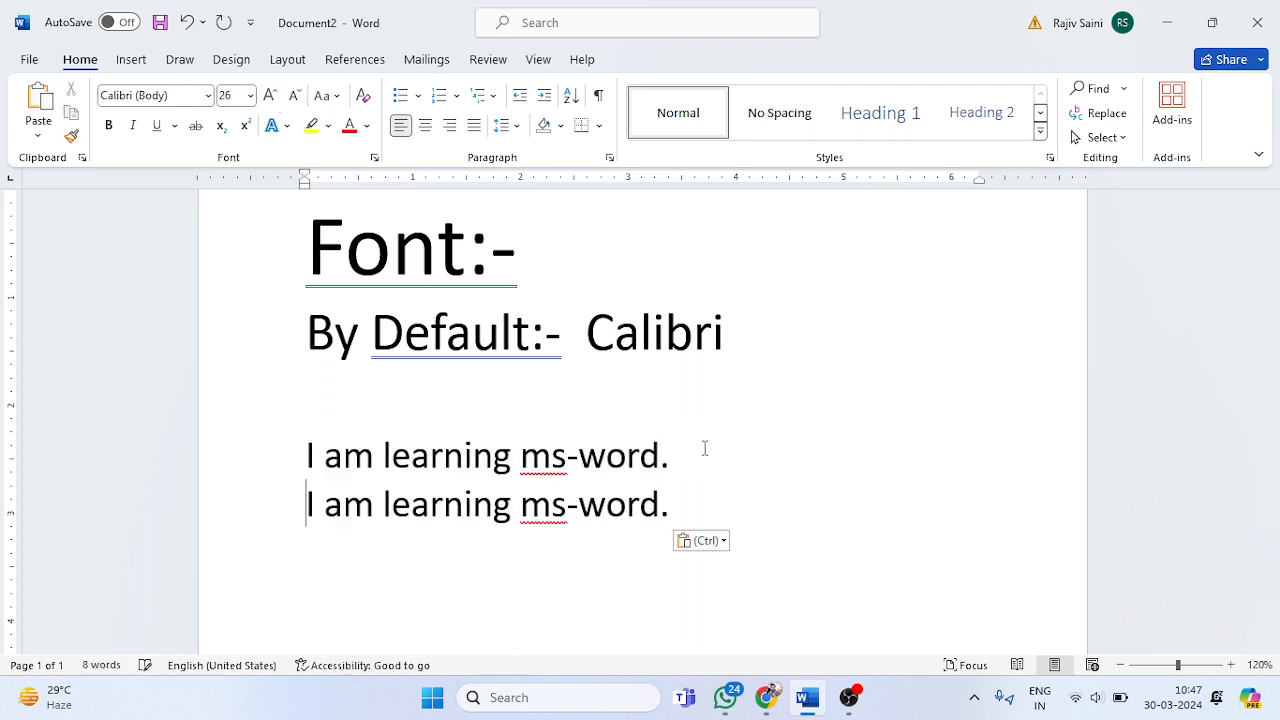
key(ctrl+v)
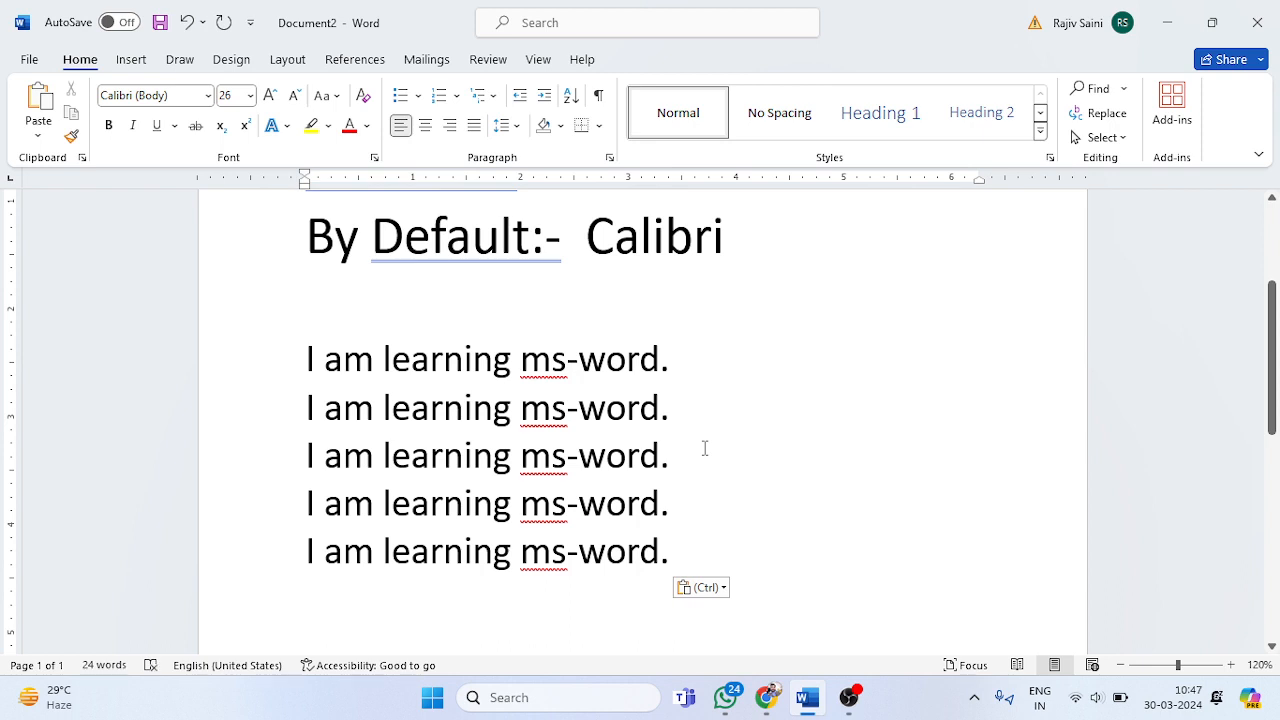
Step: Write "Font:-" on the empty line above the sentences and paste a copy of the word "Calibri" after it
click(732, 322)
text(Font:-)
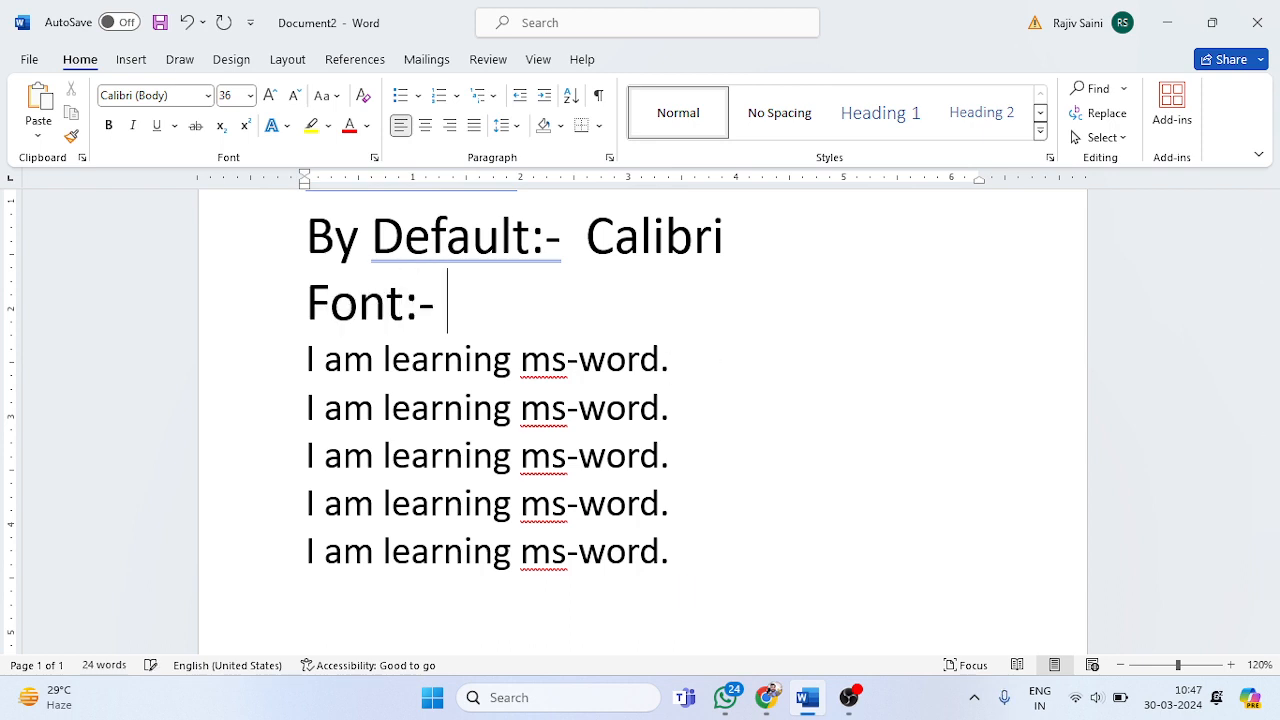
double_click(655, 238)
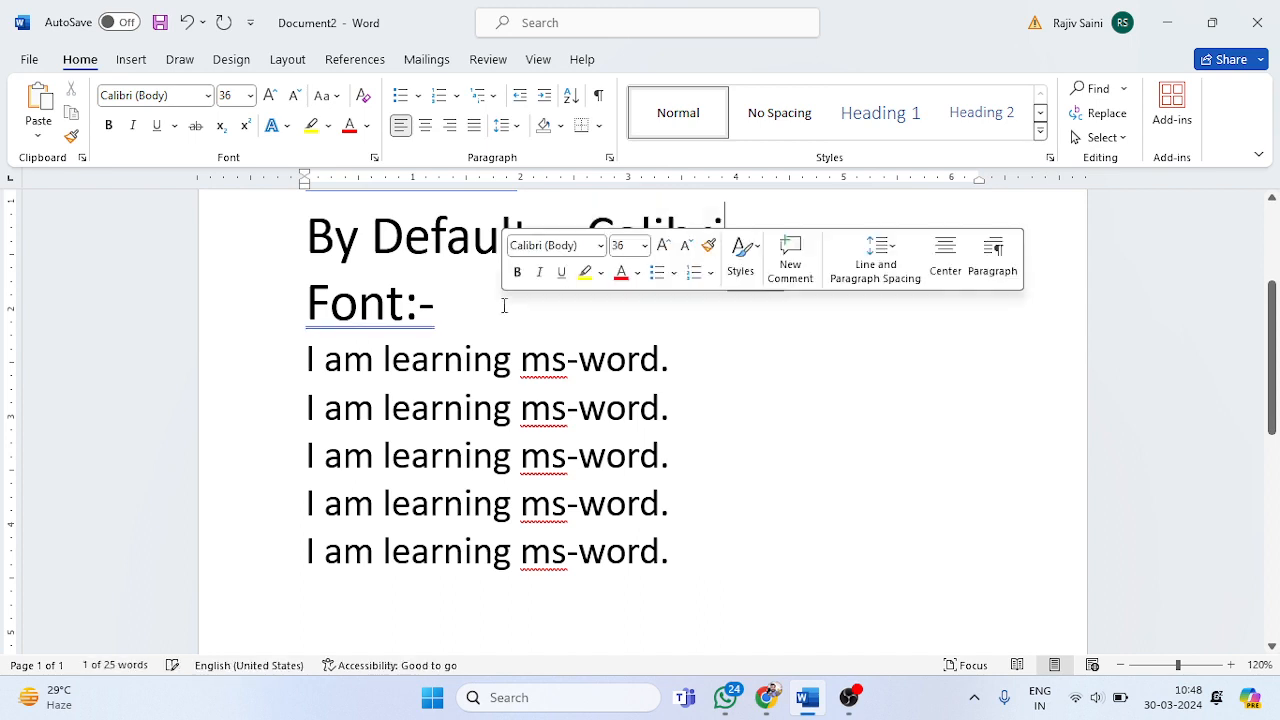
text(Calibri)
key(ctrl)
click(503, 345)
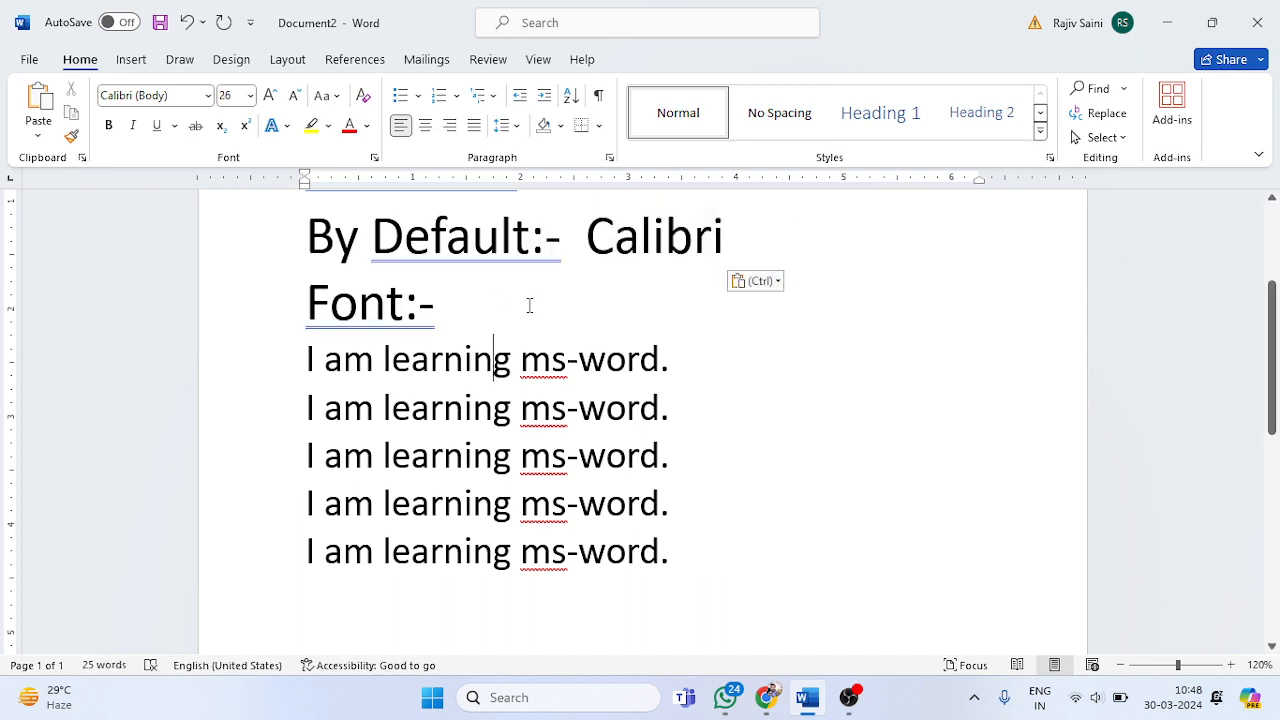
text(Calibri)
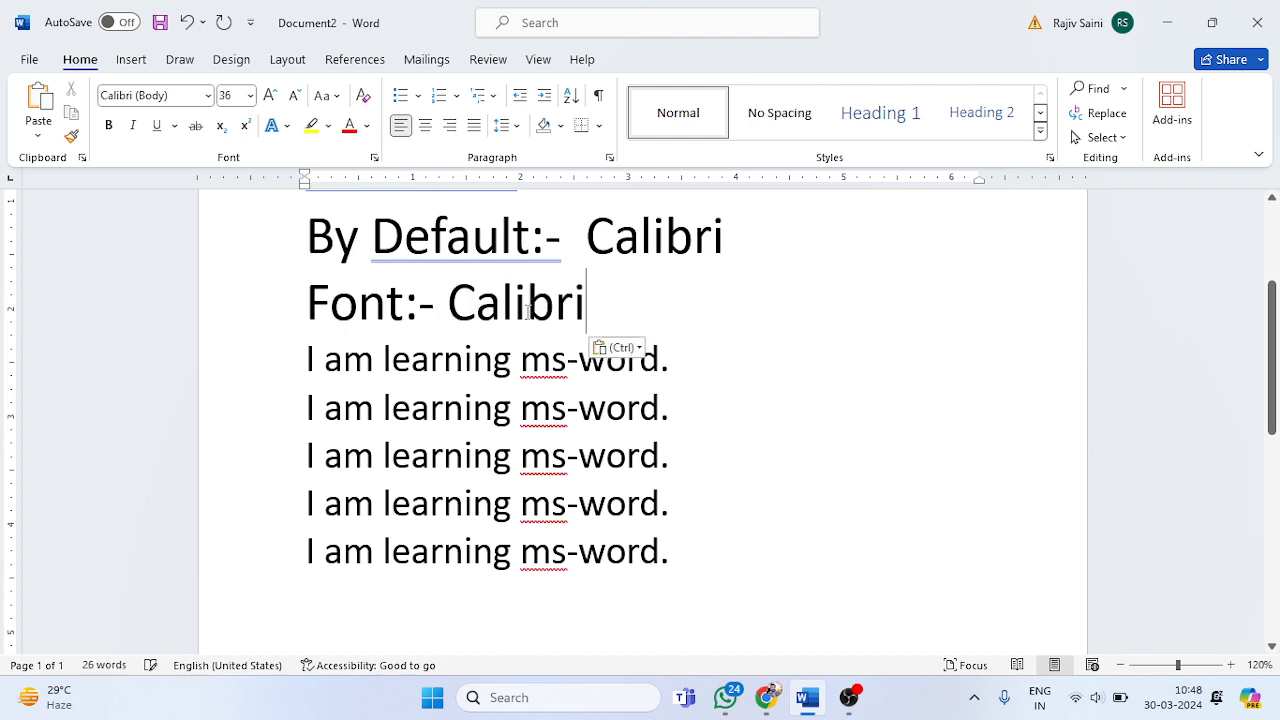
Step: Set the font size of the "Font:- Calibri" line and the first sample sentence to 20
drag(703, 357, 296, 306)
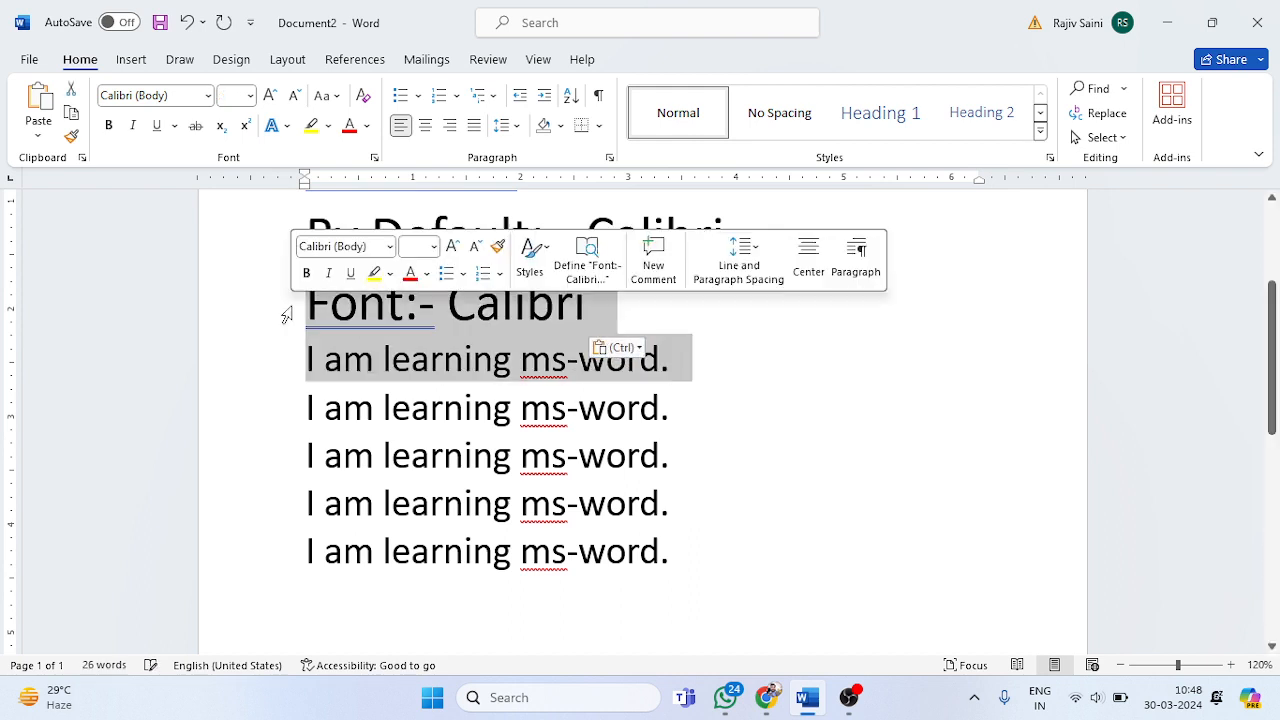
click(236, 96)
text(20)
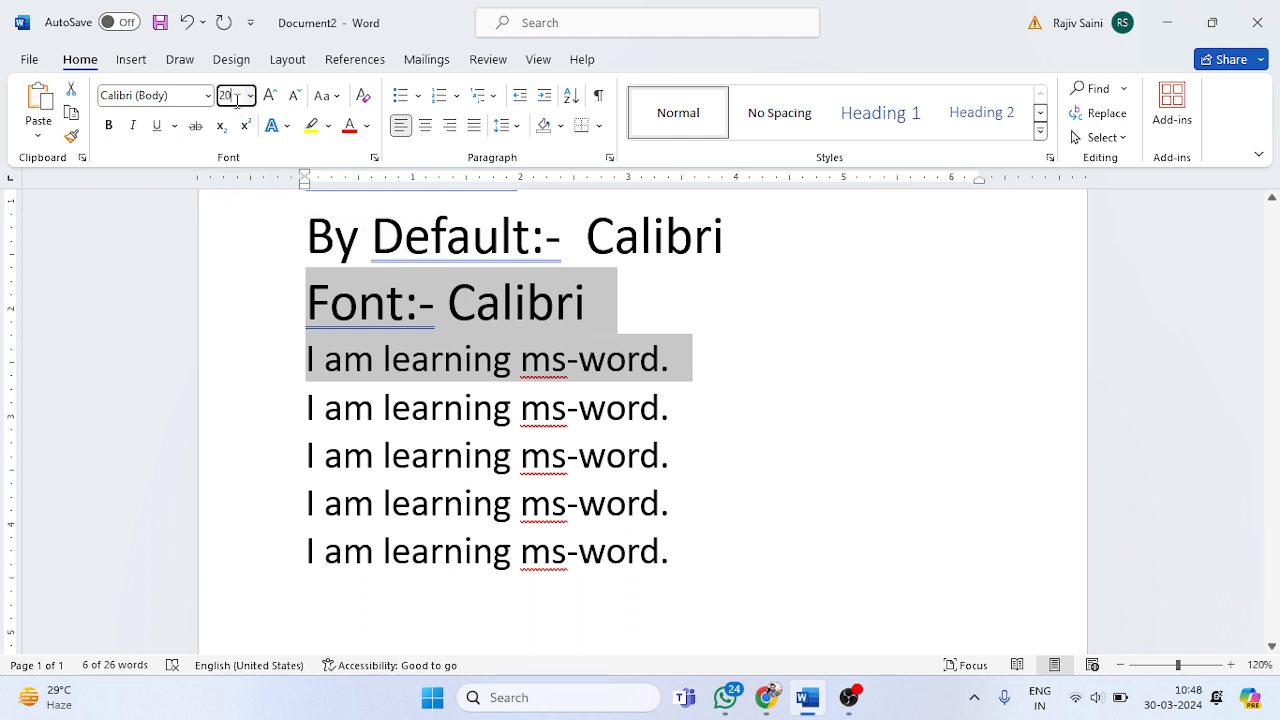
key(Return)
Step: Join the first sample sentence onto the "Font:- Calibri" line, separated from the label by tab spacing
click(314, 320)
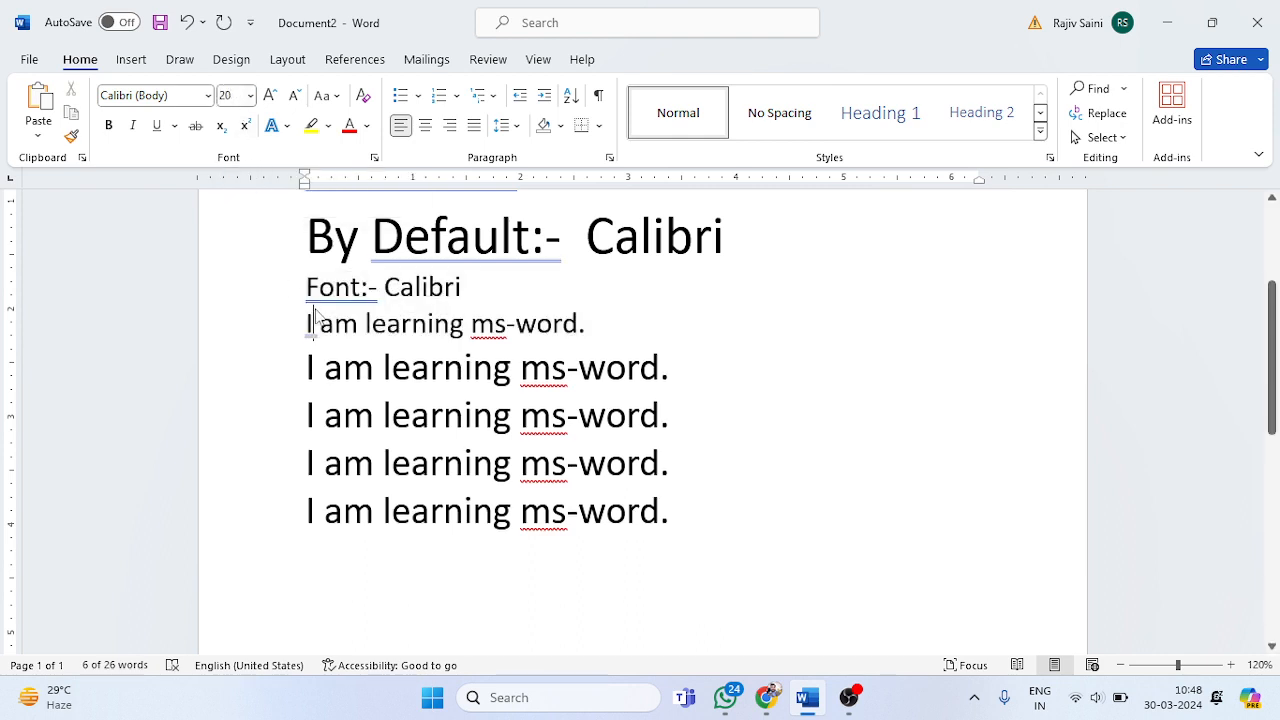
key(BackSpace)
key(Tab)
key(Tab)
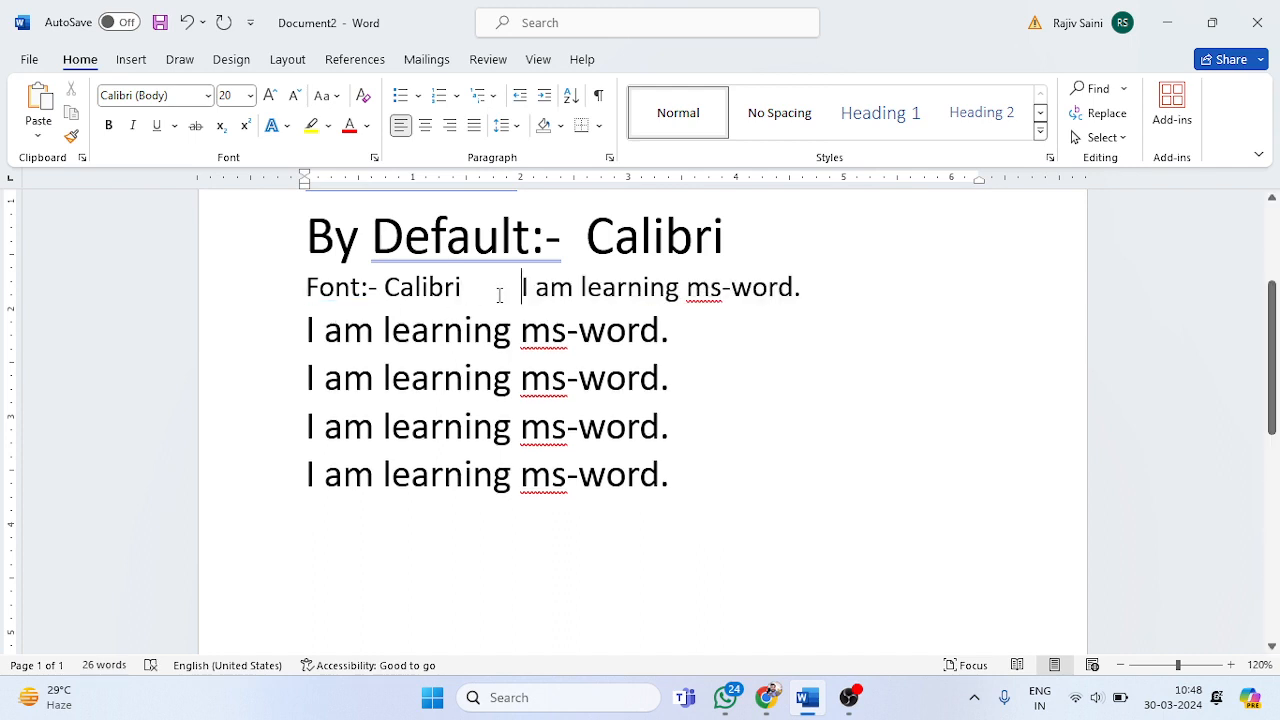
Step: Change the font of the sample sentence directly below the "Font:- Calibri" line to Times New Roman
drag(521, 288, 803, 280)
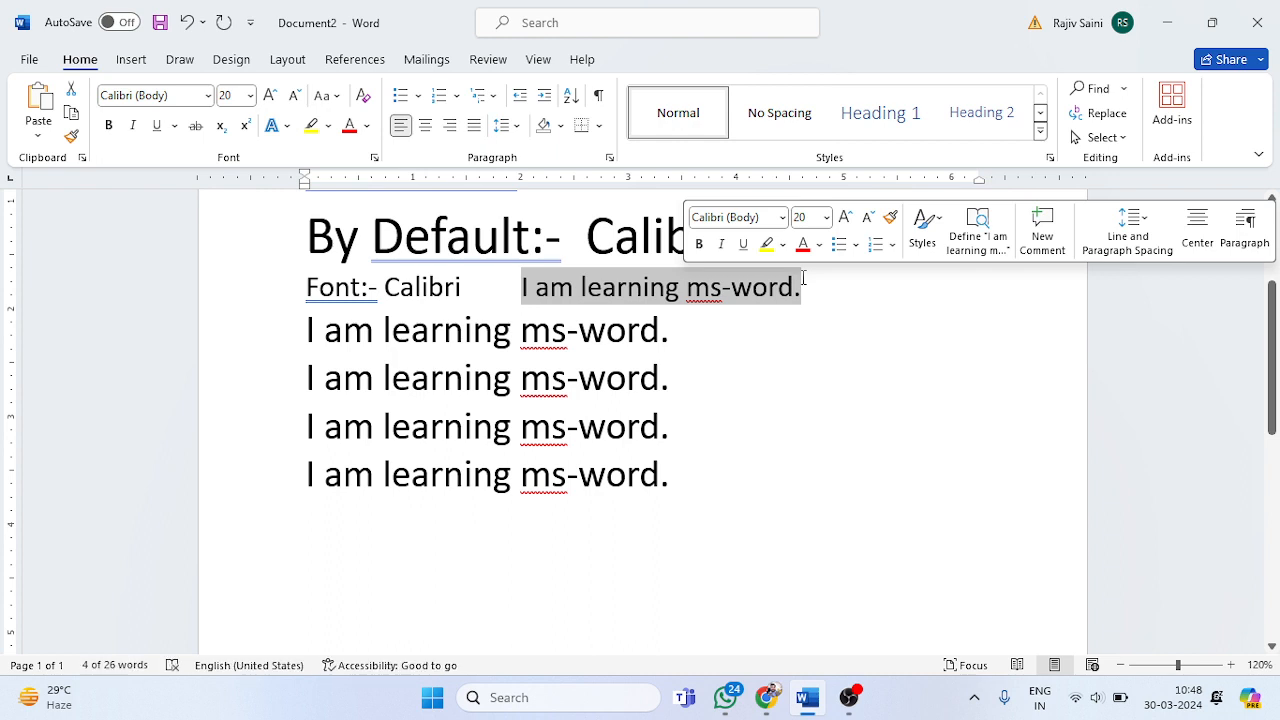
click(445, 335)
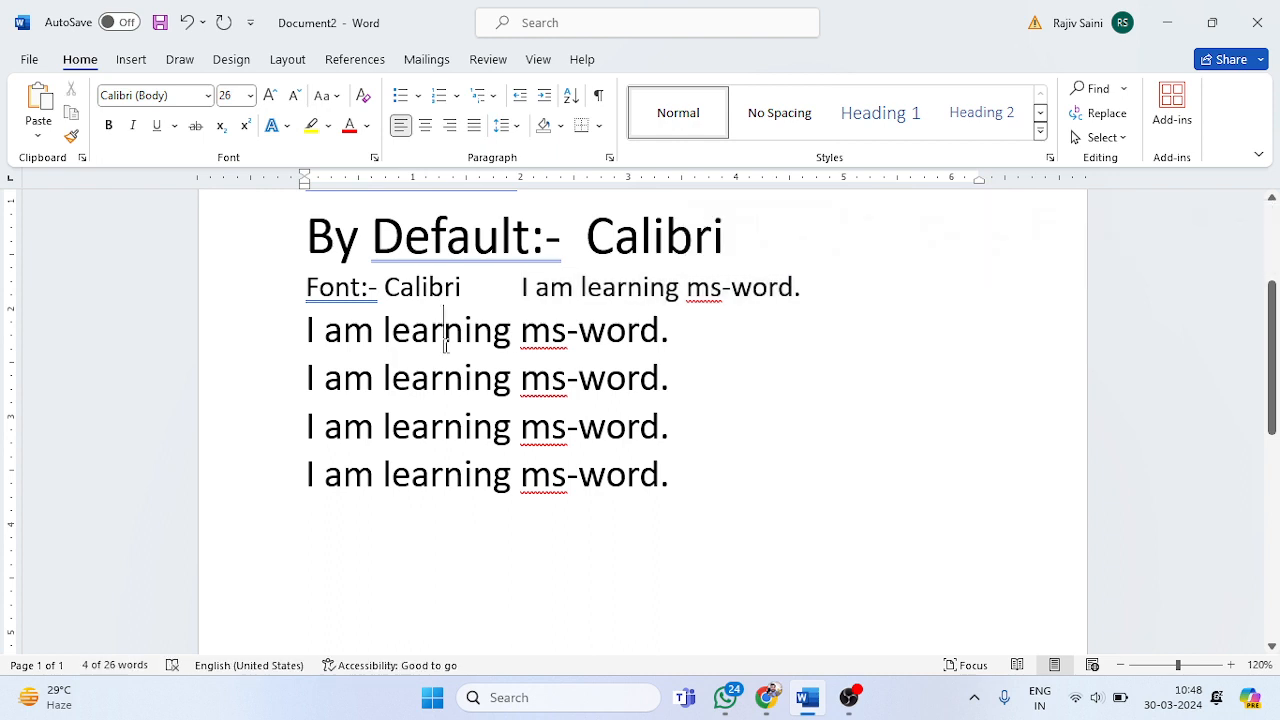
drag(670, 335, 303, 340)
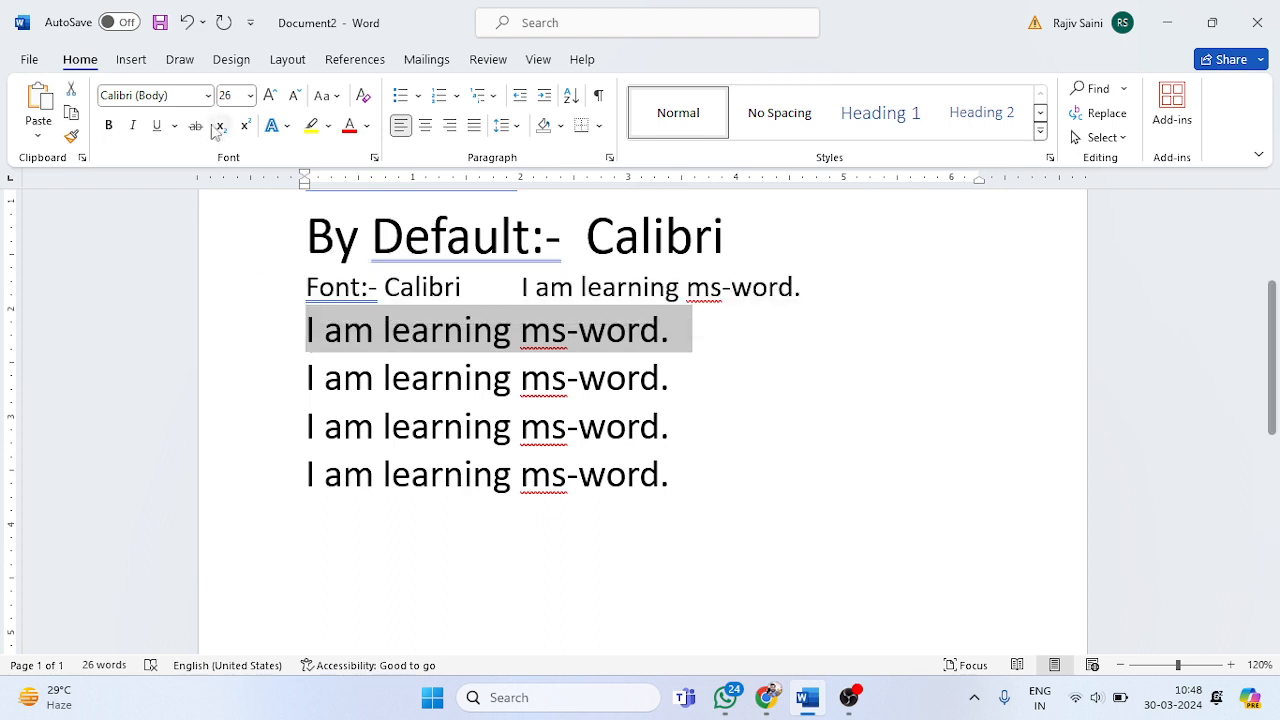
click(183, 95)
text(Tim)
key(Return)
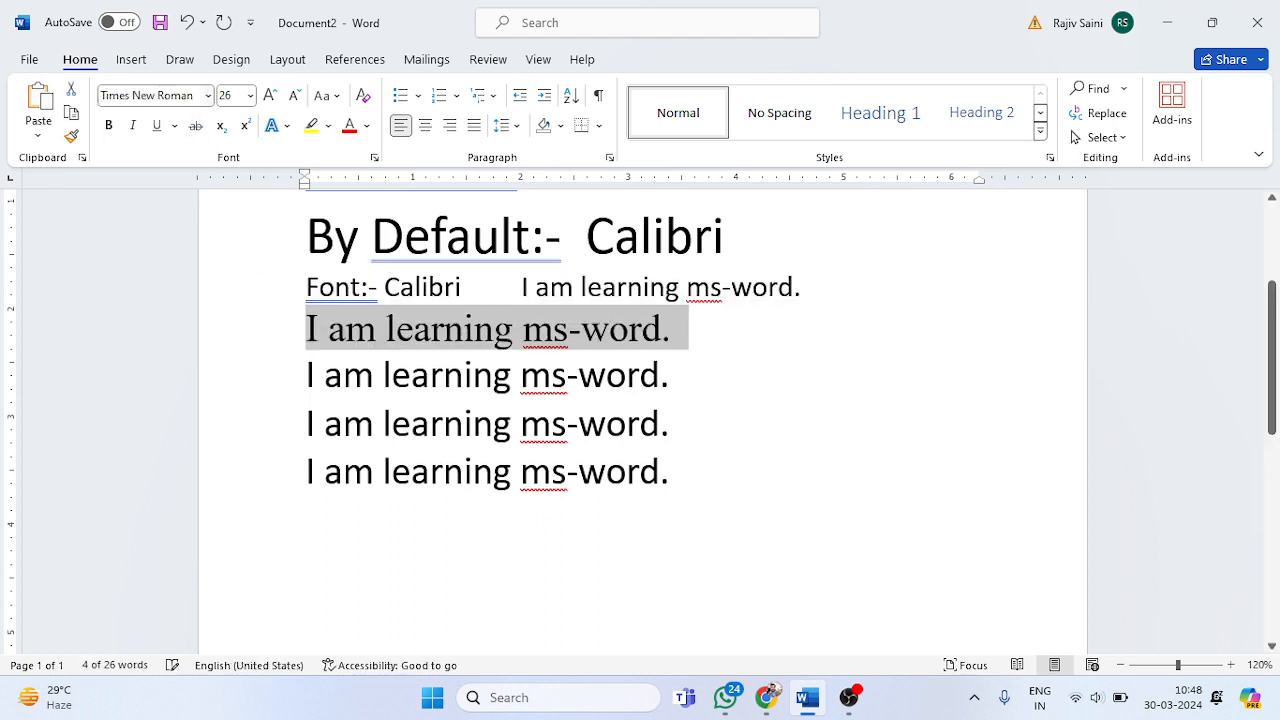
Step: Copy the "Font:- Calibri" label and paste it in front of the Times New Roman sentence
click(566, 375)
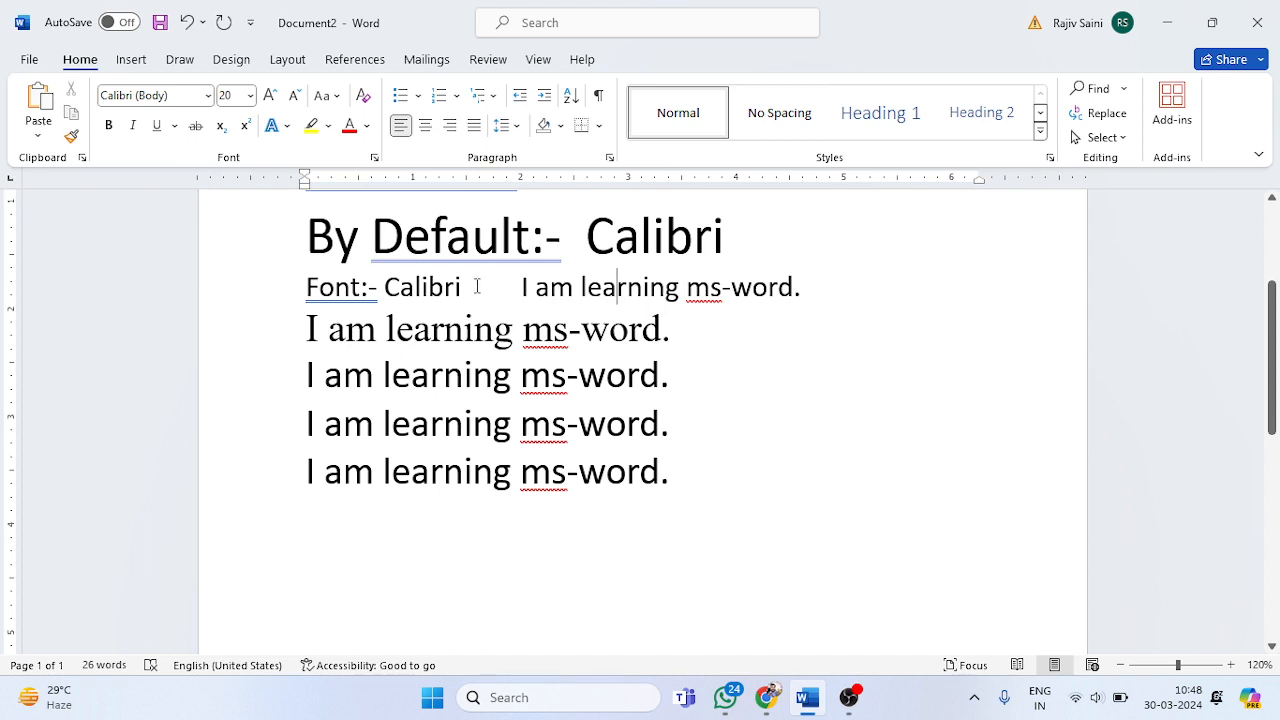
drag(472, 288, 326, 293)
key(ctrl+c)
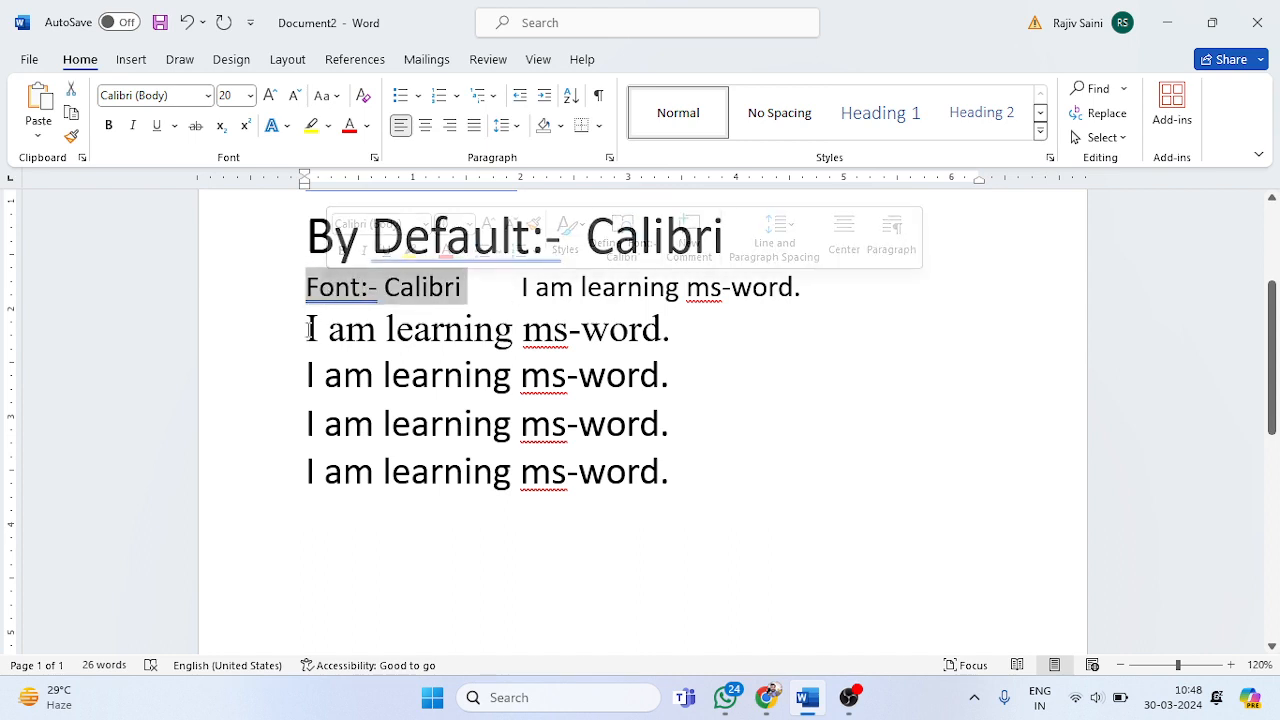
click(307, 330)
key(ctrl+v)
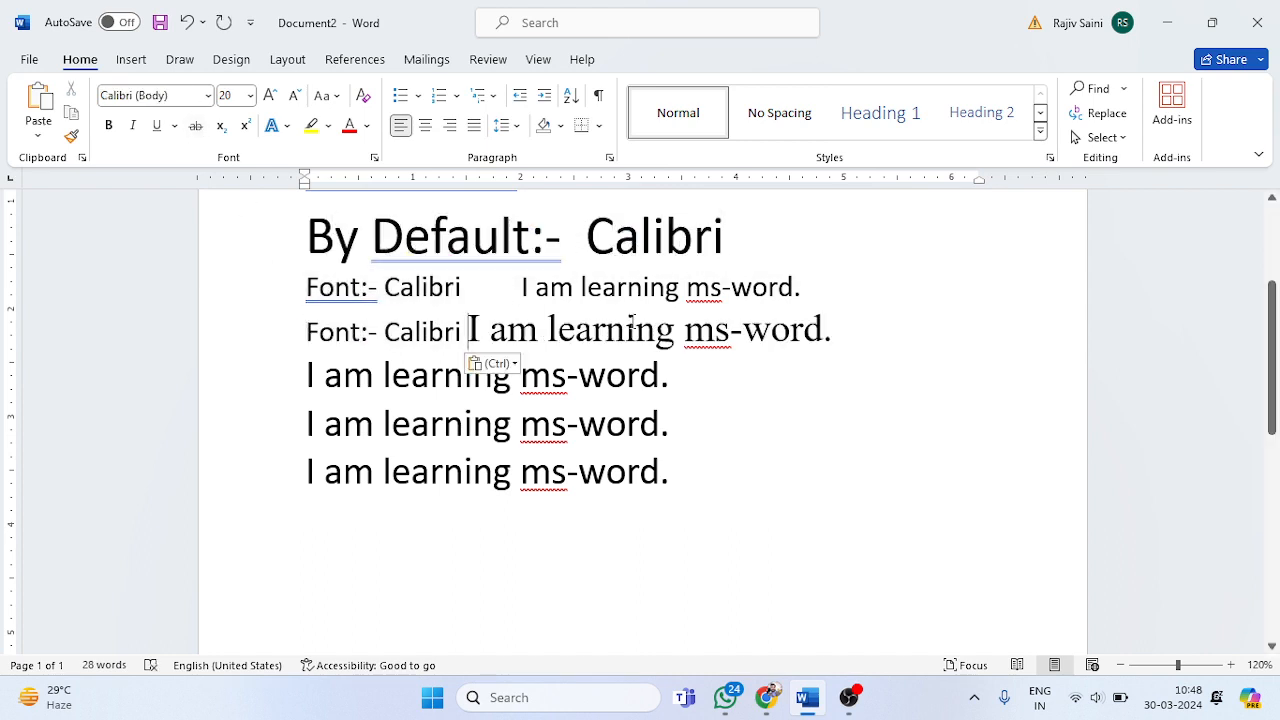
Step: Change the pasted label in front of the Times New Roman sentence to "Font:- Times New Roman"
click(634, 328)
click(163, 97)
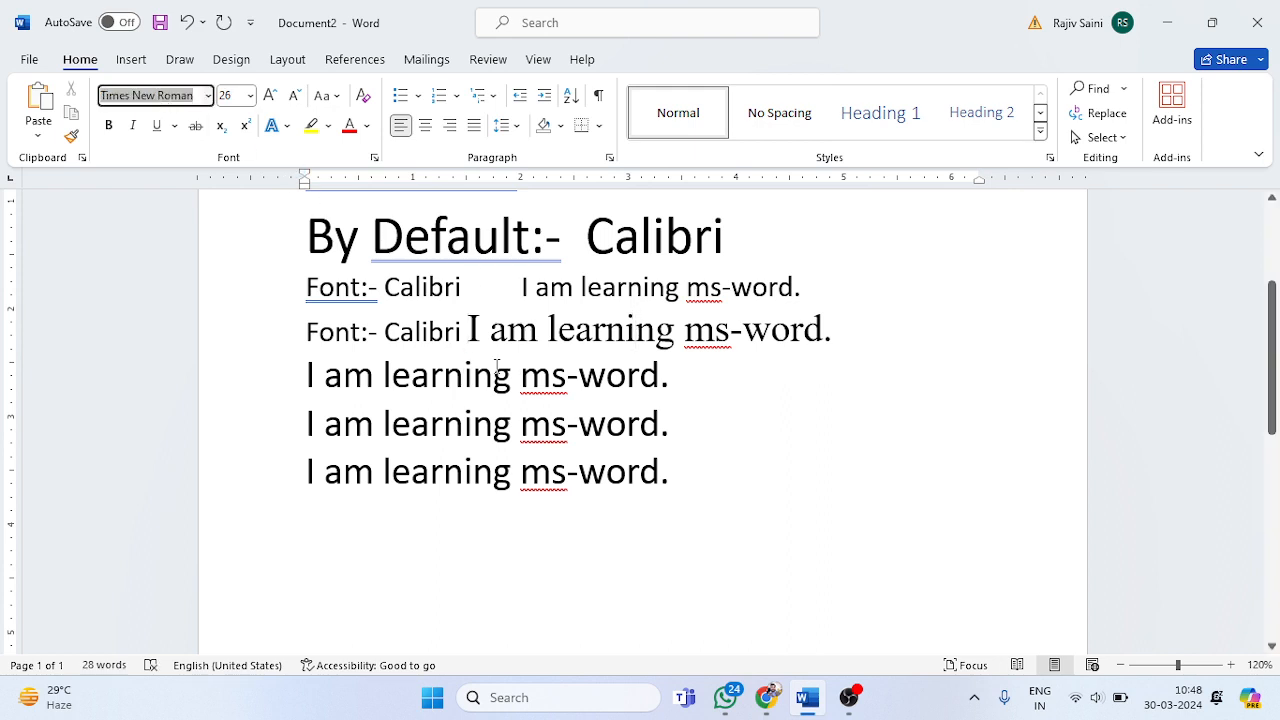
click(458, 333)
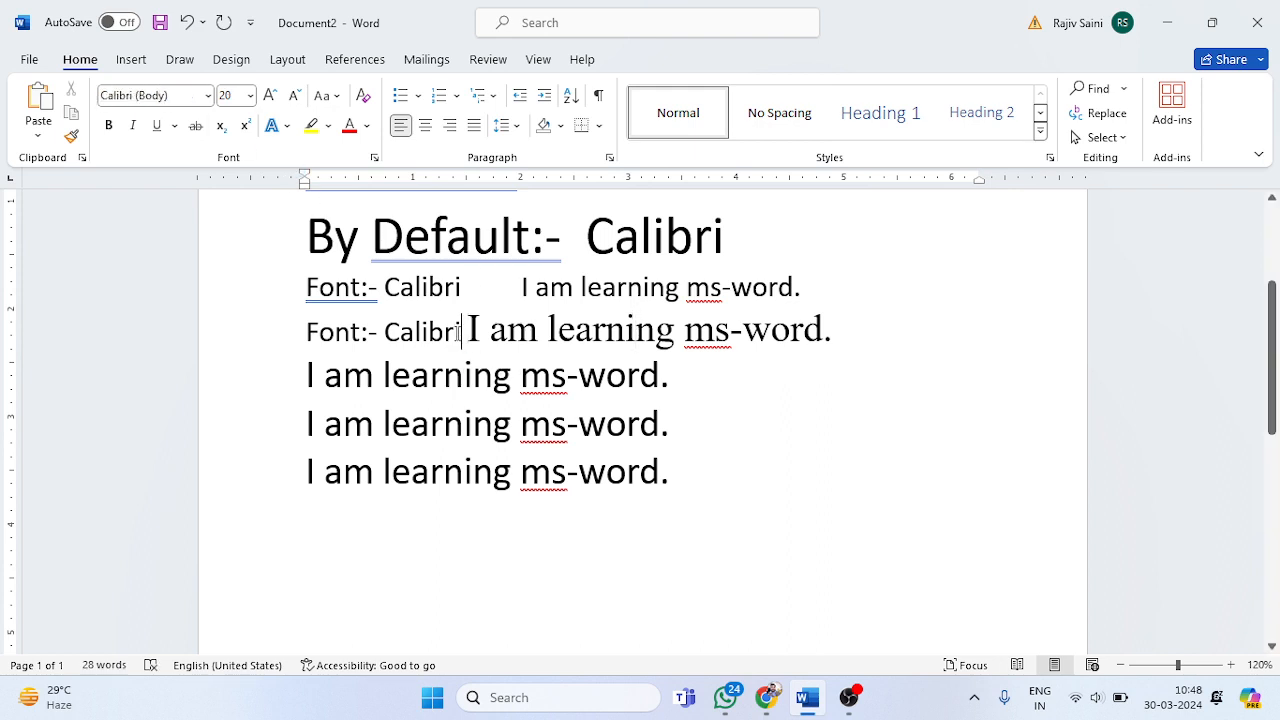
key(BackSpace)
key(BackSpace)
key(BackSpace)
key(BackSpace)
key(BackSpace)
key(BackSpace)
key(BackSpace)
text(Times New Roman)
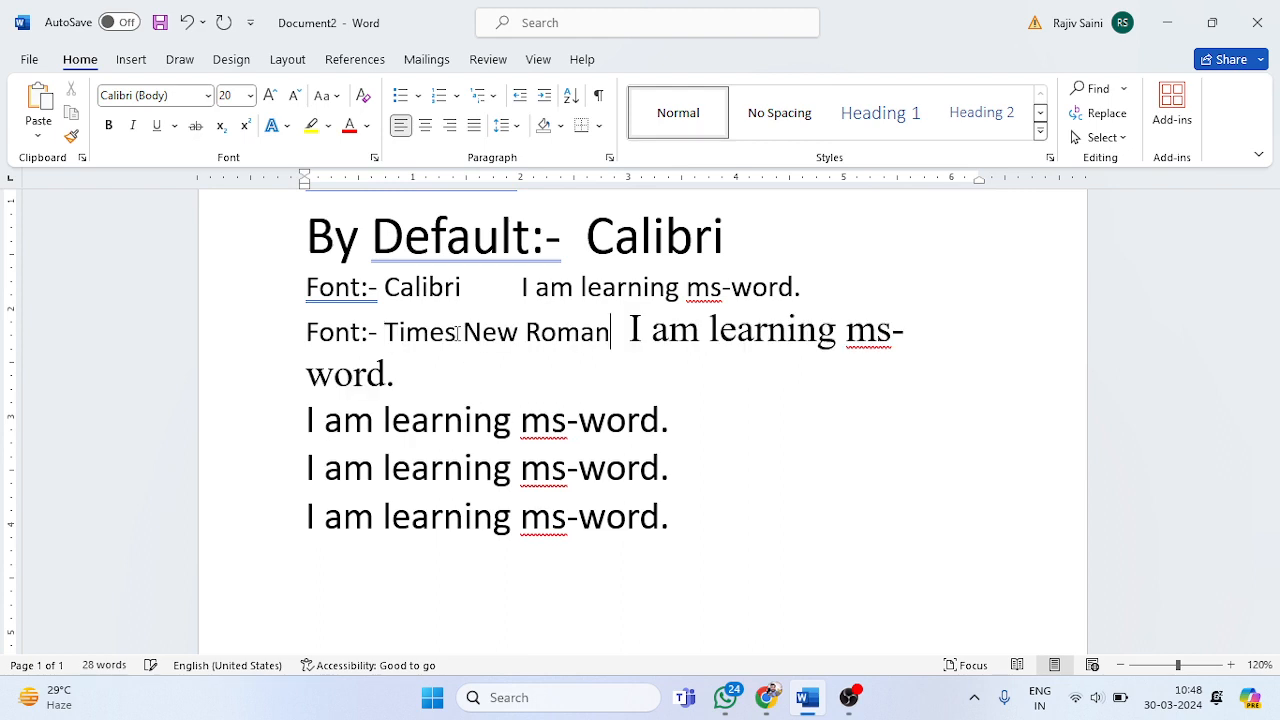
Step: Add tab spacing before the Calibri sample sentence to align it with the Times New Roman sentence below
click(521, 287)
key(Tab)
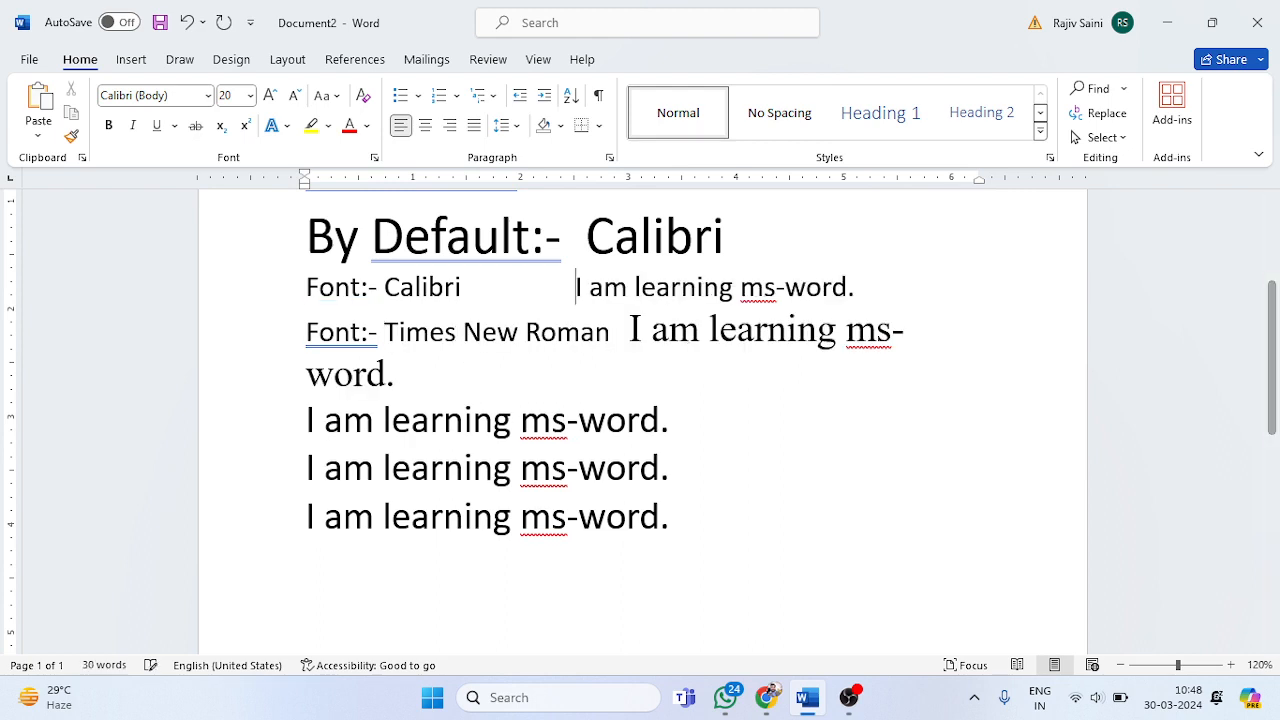
key(Tab)
click(692, 330)
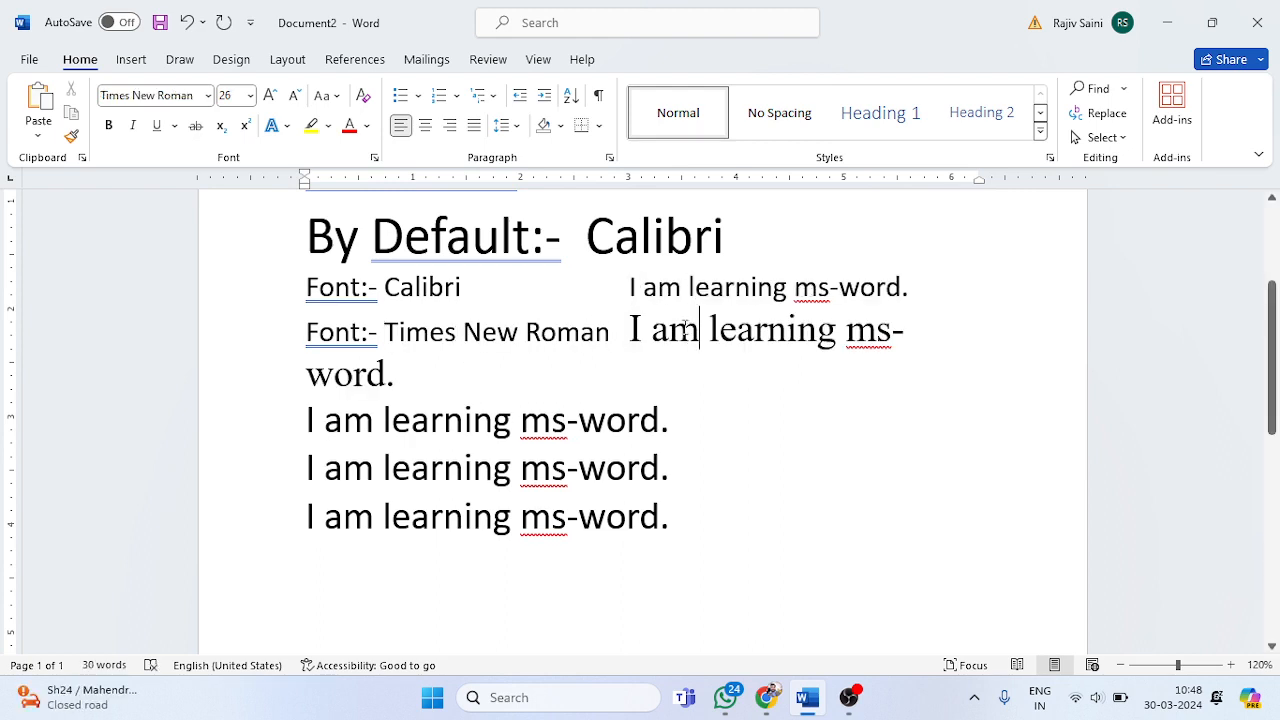
click(772, 287)
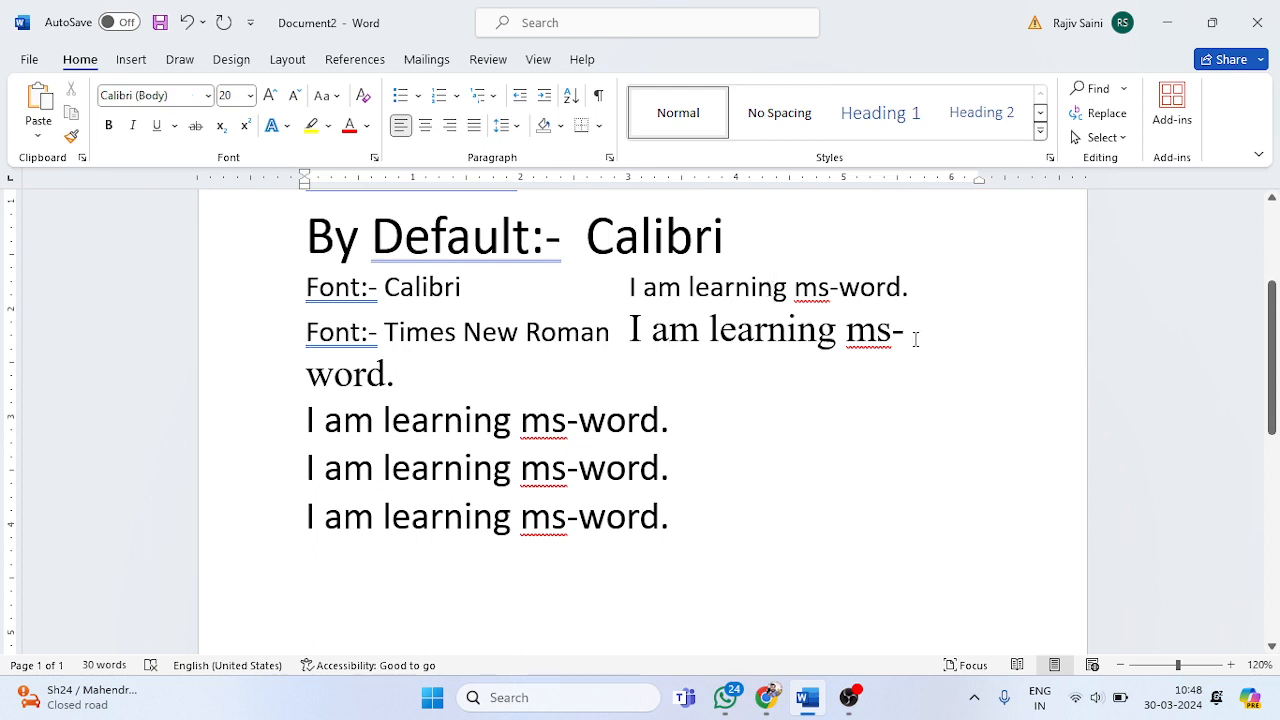
Step: Set the font size of the whole Calibri and Times New Roman lines to 20
drag(914, 338, 389, 333)
drag(420, 380, 289, 294)
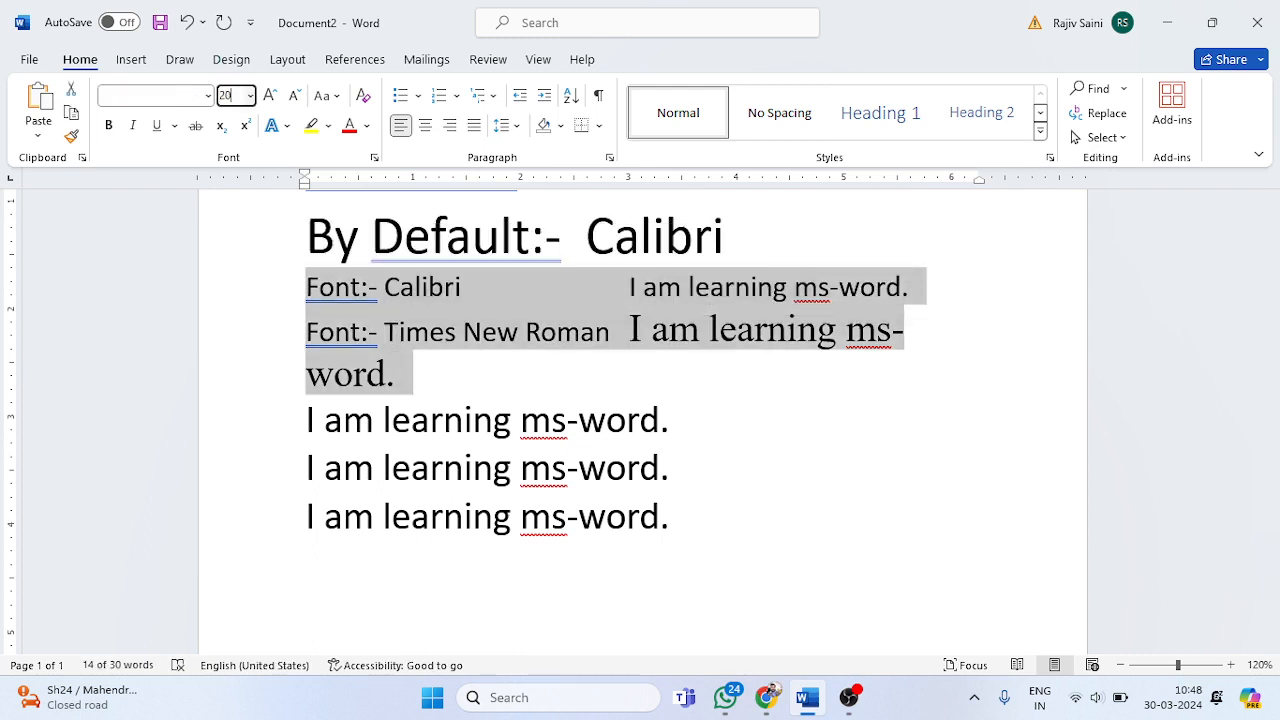
click(231, 95)
text(20)
key(Return)
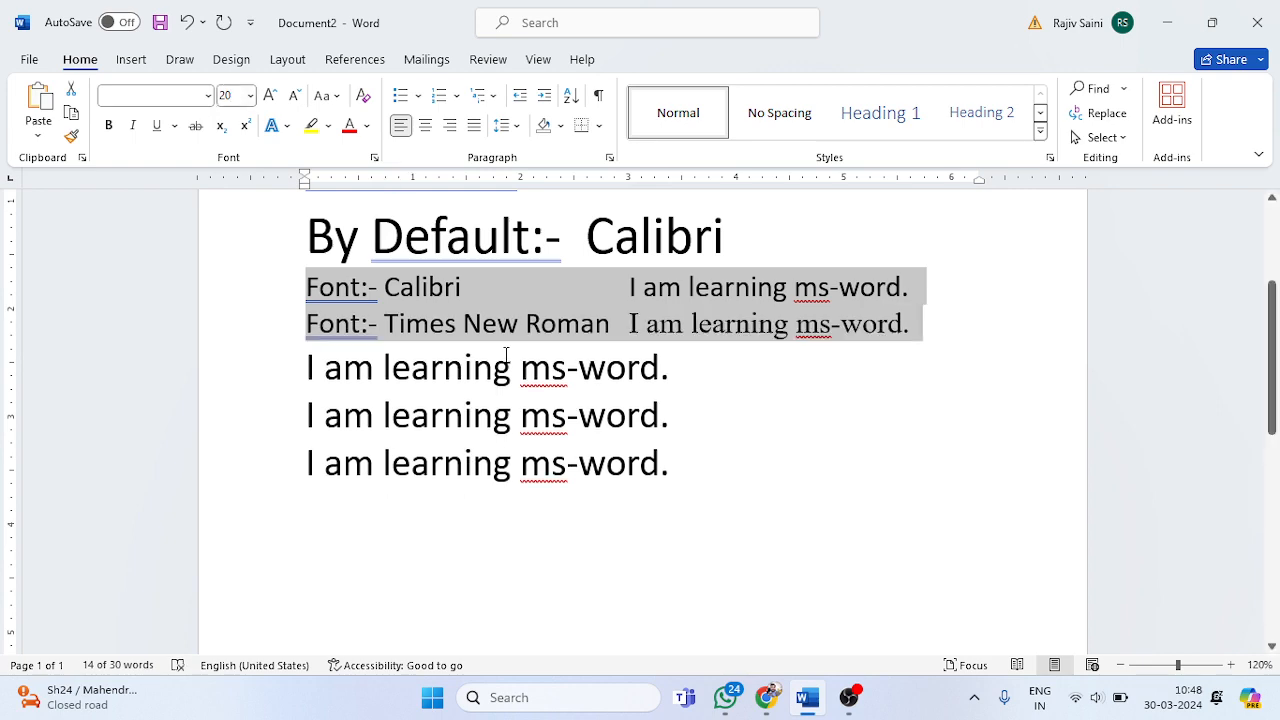
Step: Zoom in on the Calibri and Times New Roman sentences and compare their letter shapes, such as "I" and "am"
click(512, 367)
ctrl+scroll(646, 338, up, 11)
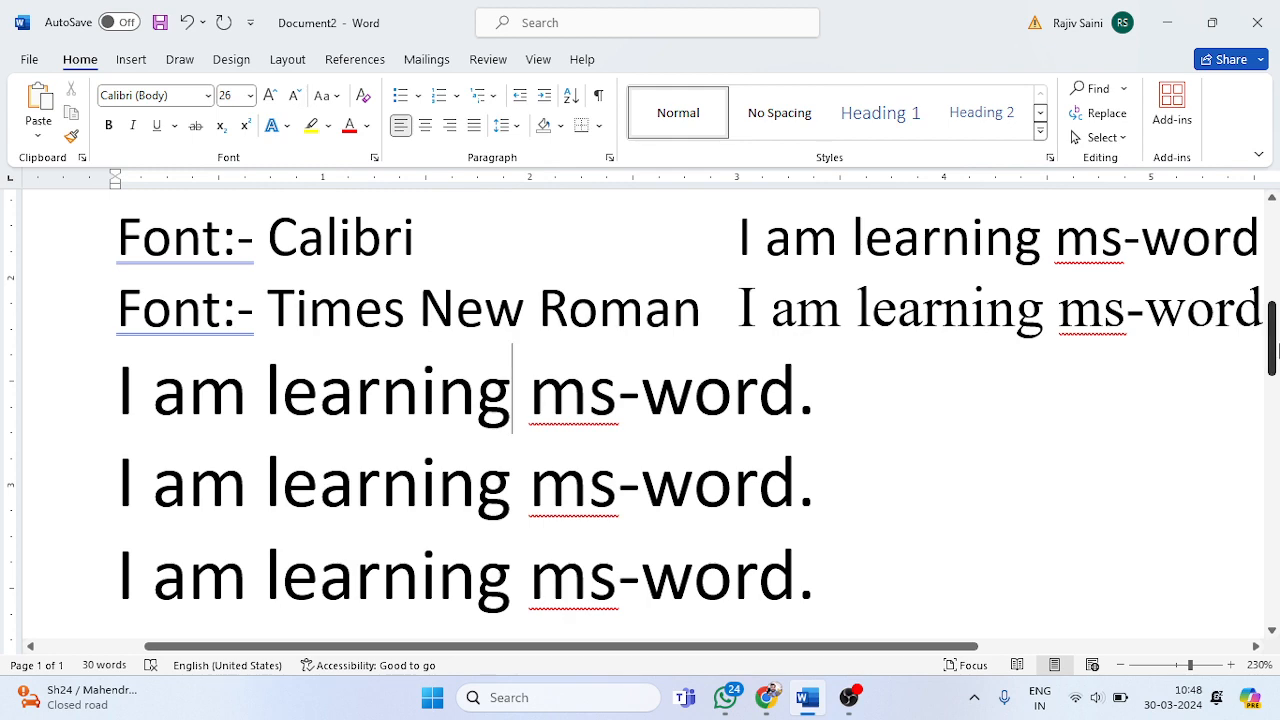
scroll(1260, 335, up, 1)
click(1073, 345)
ctrl+scroll(1073, 345, down, 1)
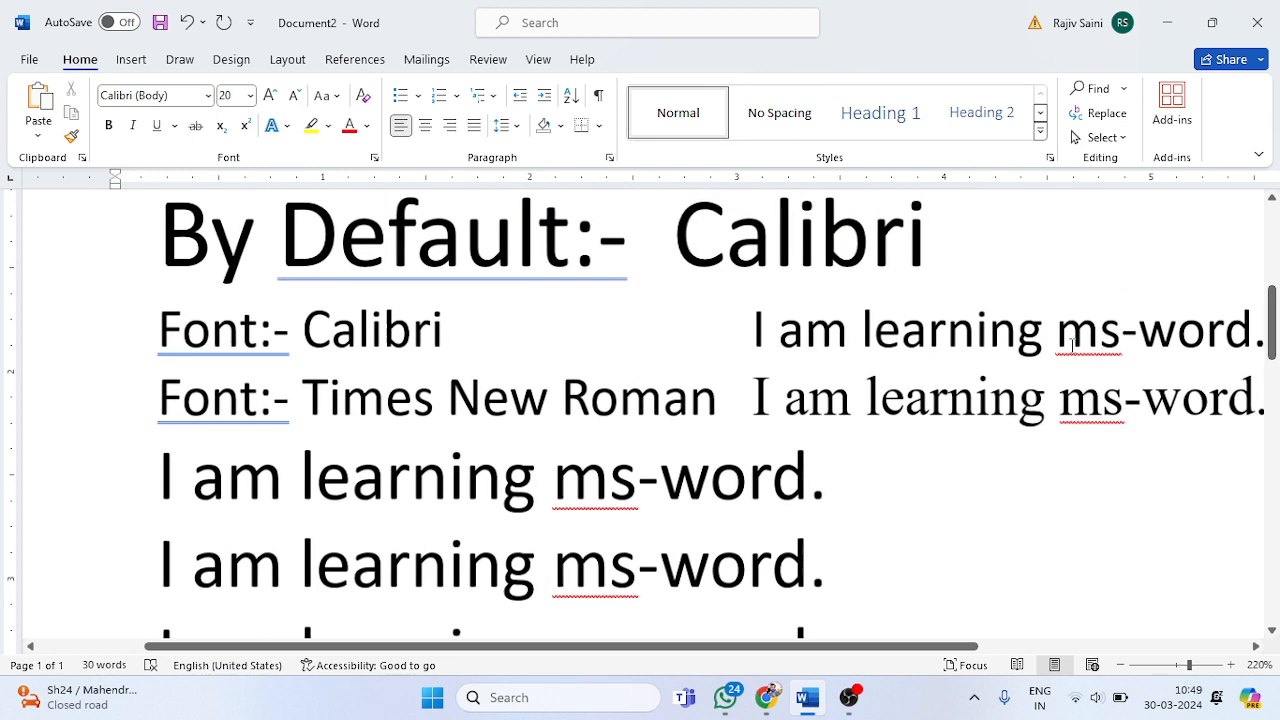
ctrl+scroll(1071, 345, down, 1)
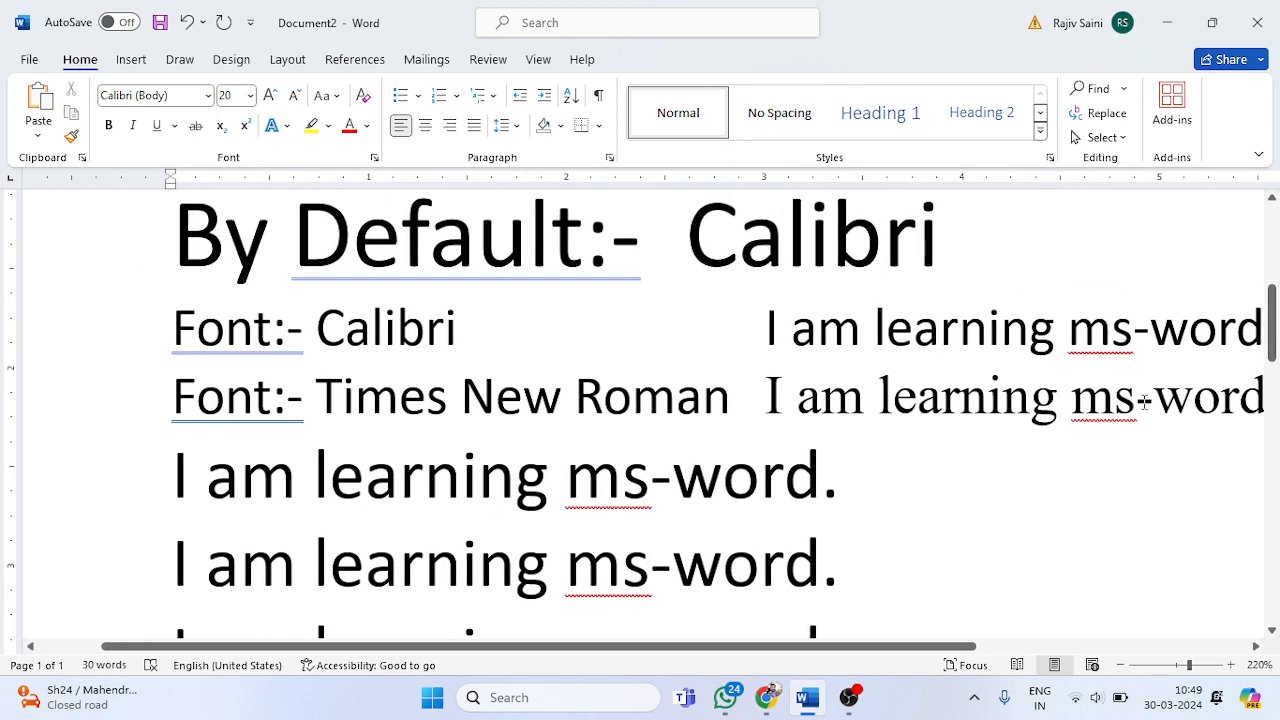
ctrl+scroll(1145, 400, down, 2)
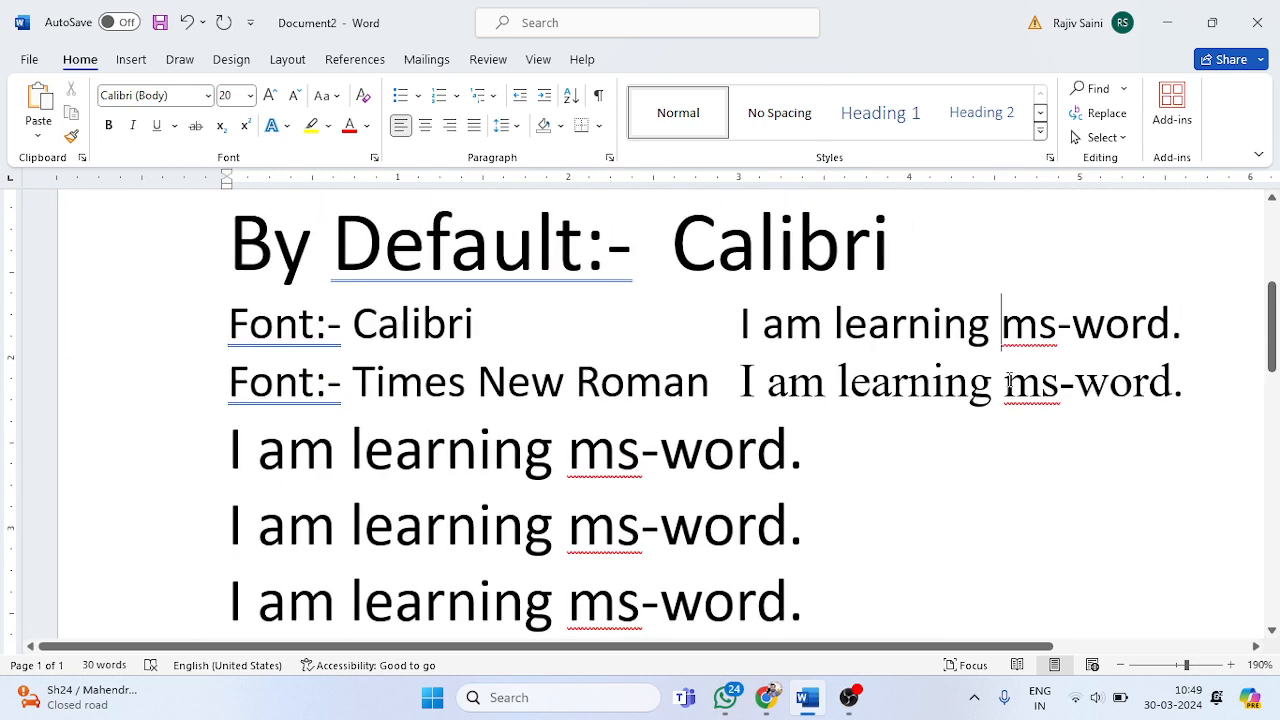
click(1005, 380)
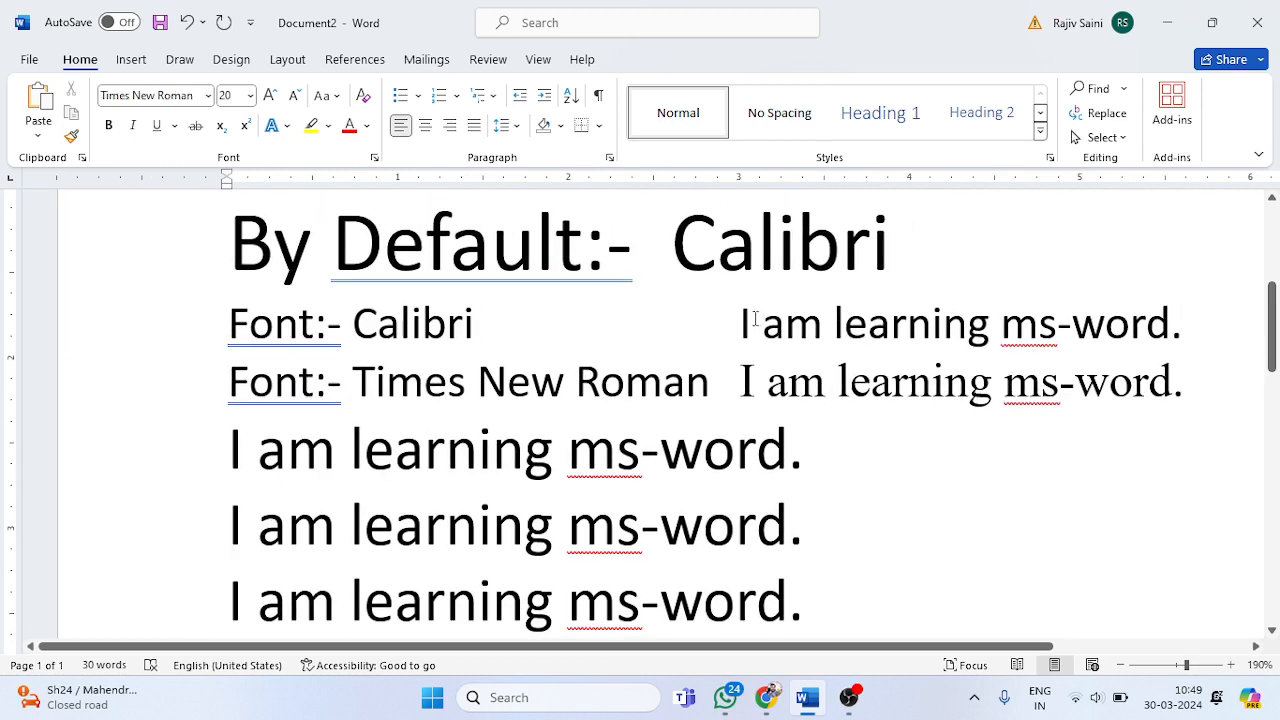
drag(757, 318, 731, 318)
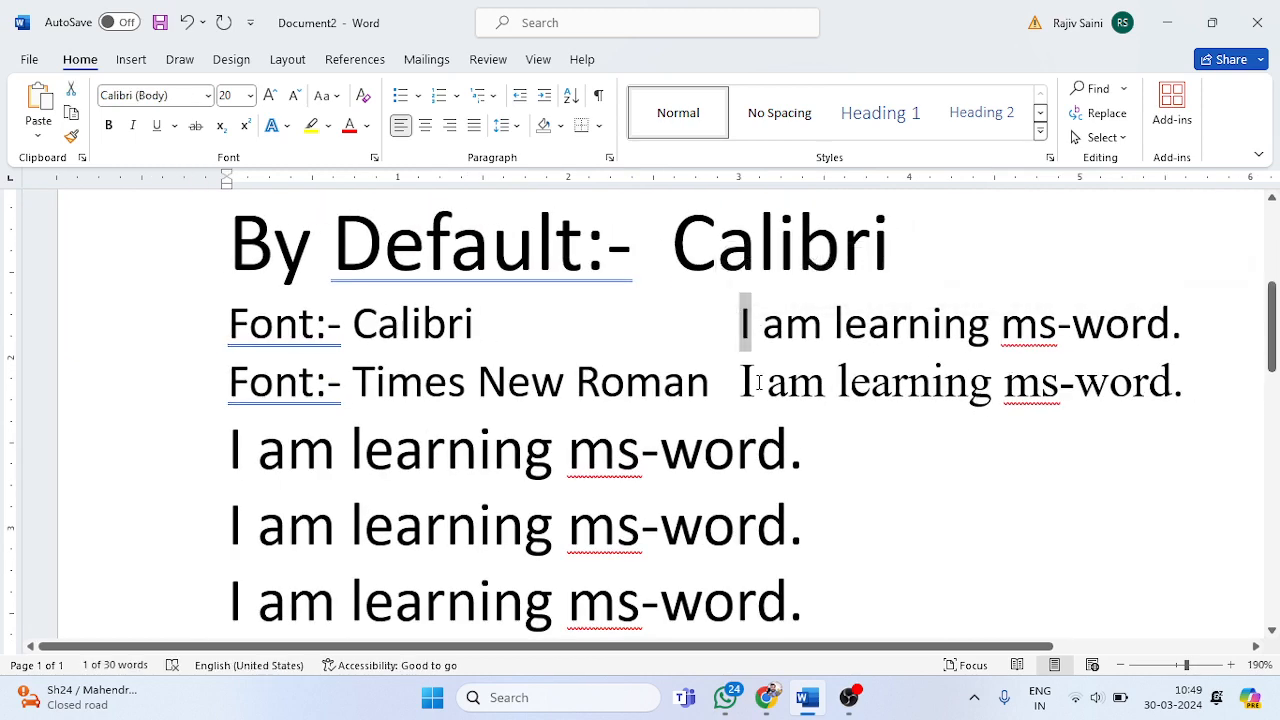
drag(757, 382, 736, 380)
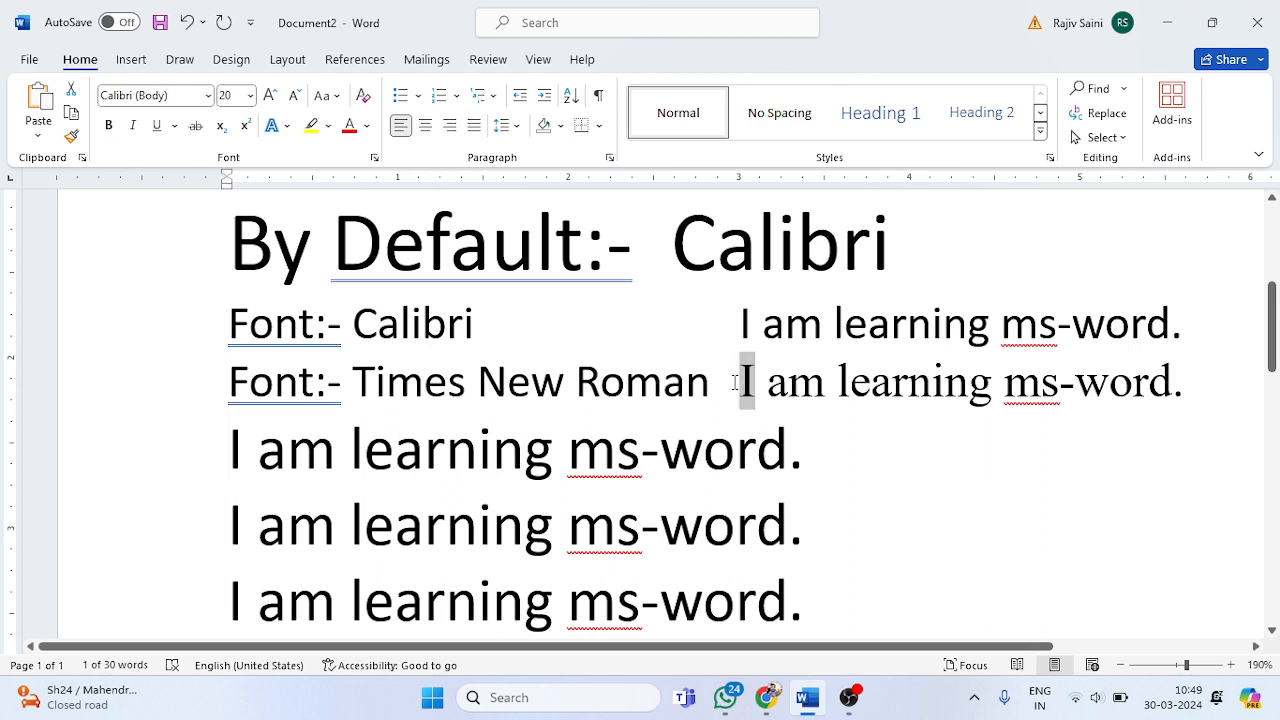
click(890, 416)
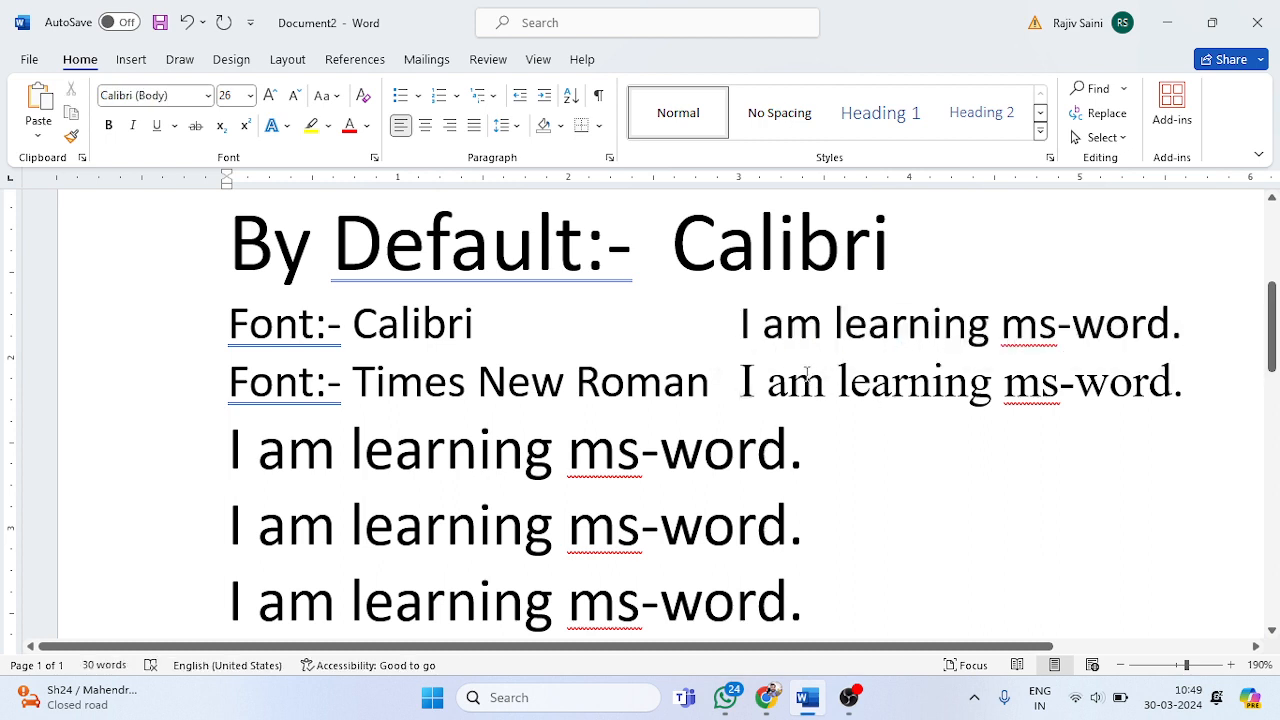
drag(823, 330, 762, 330)
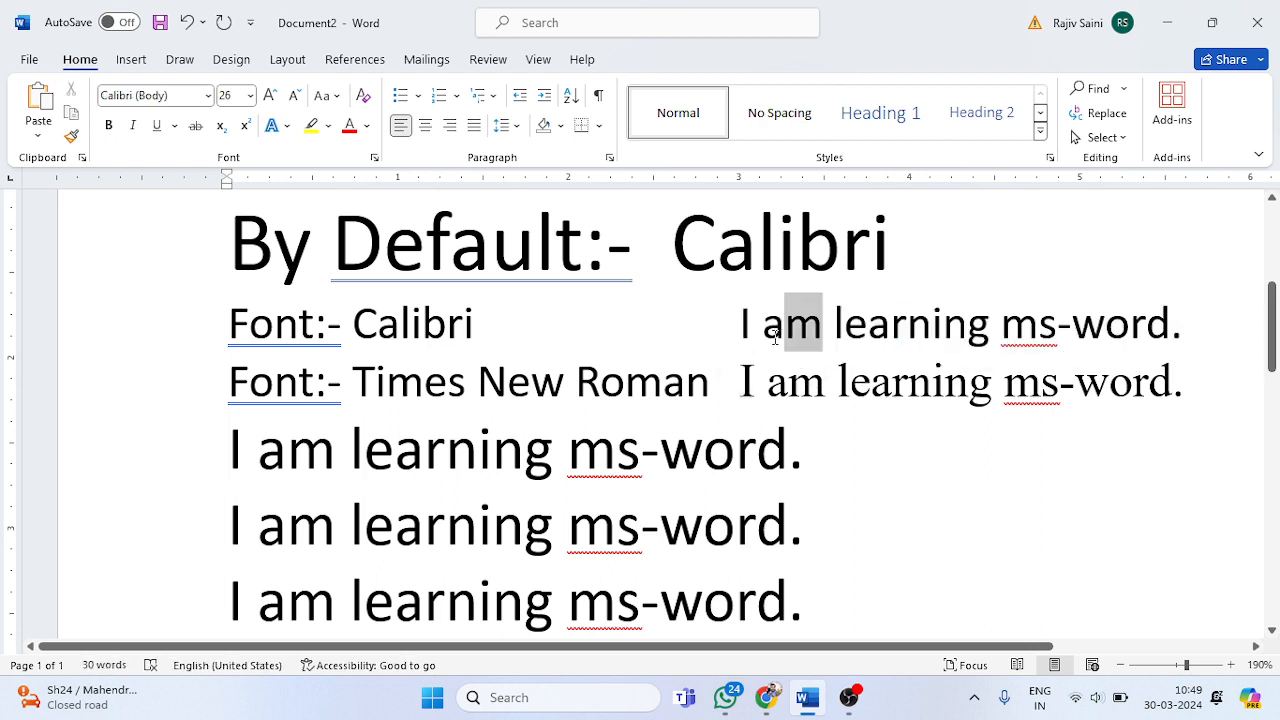
drag(825, 390, 766, 388)
click(840, 390)
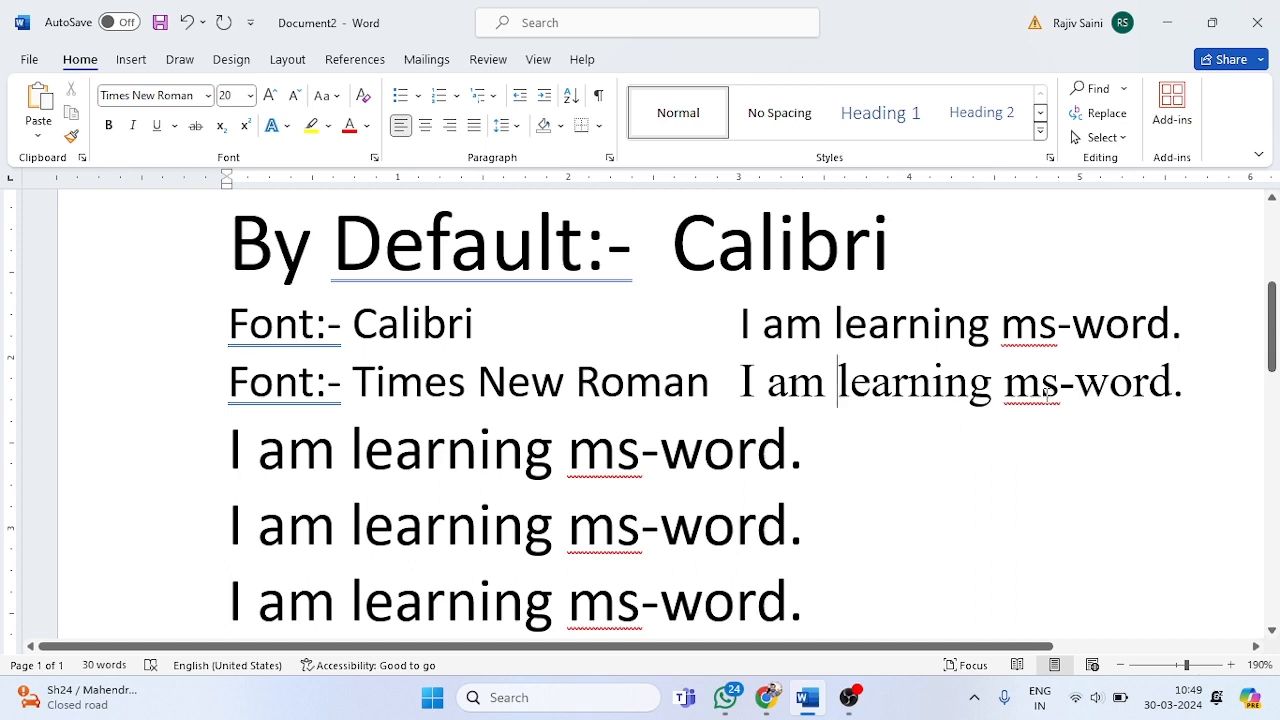
Step: Set the font size of the sample sentence directly below the Times New Roman line to 20
drag(804, 452, 428, 447)
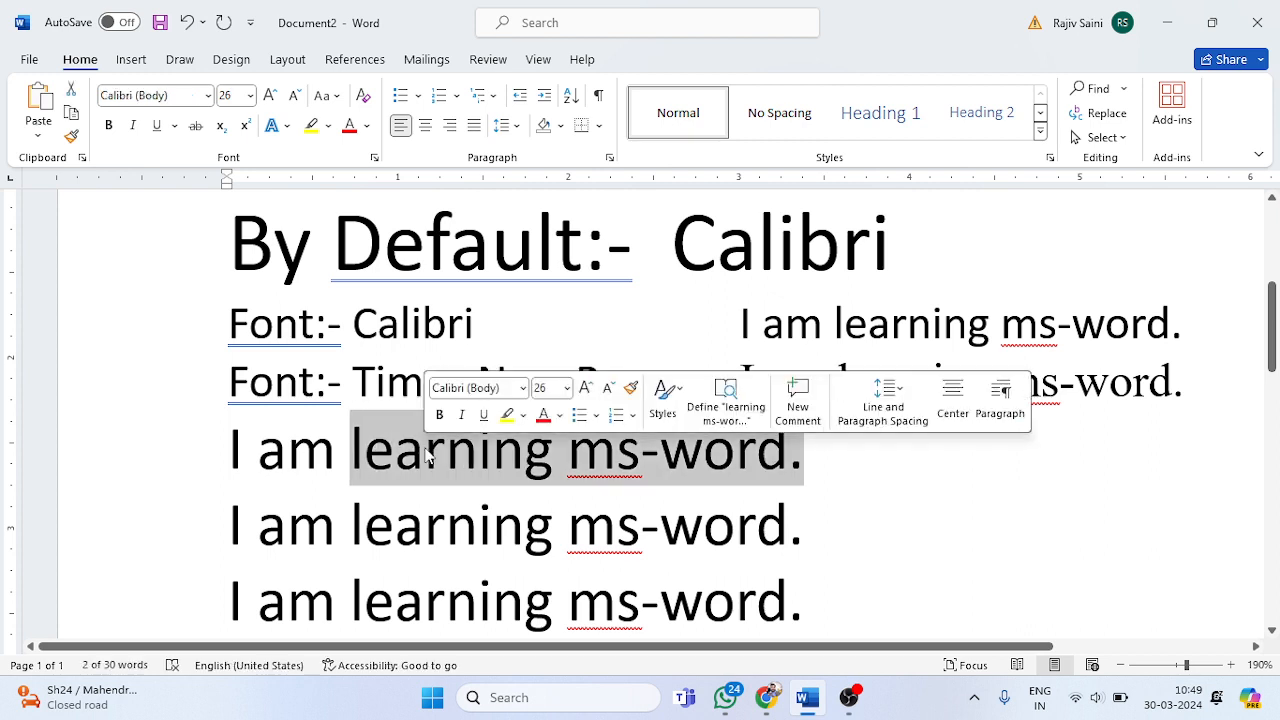
click(791, 525)
drag(834, 443, 222, 450)
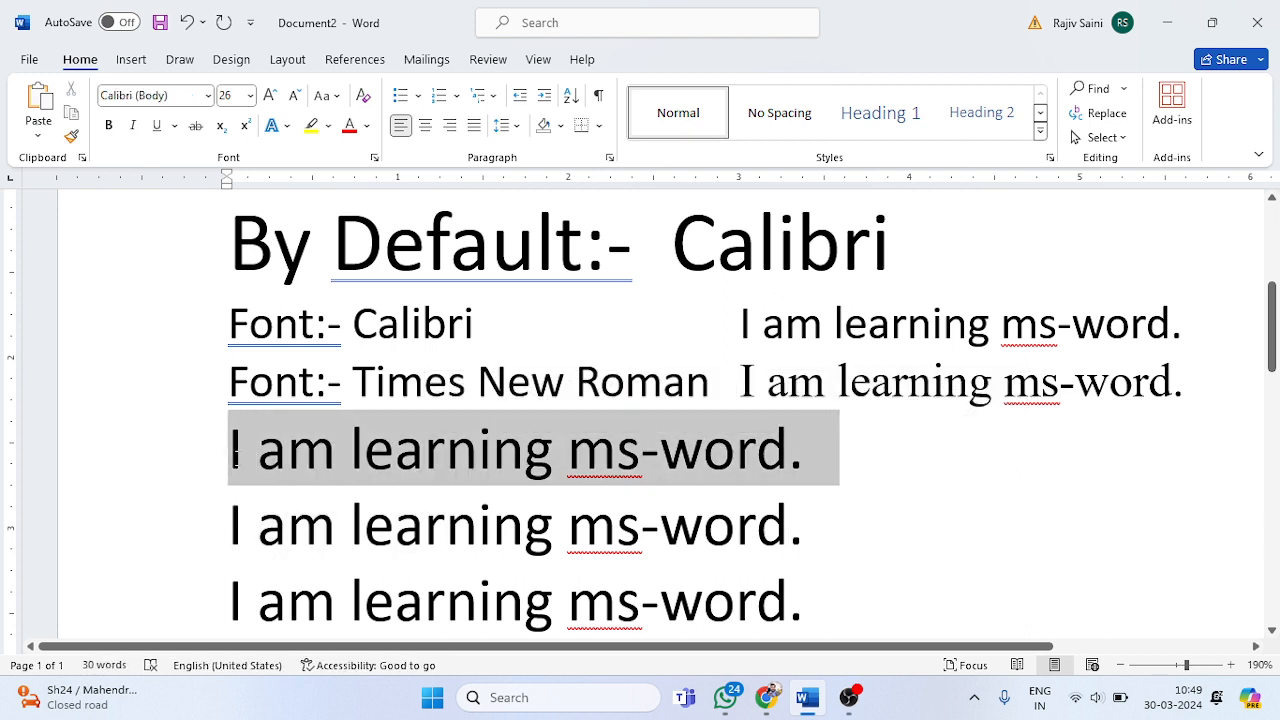
click(241, 95)
text(20)
key(Return)
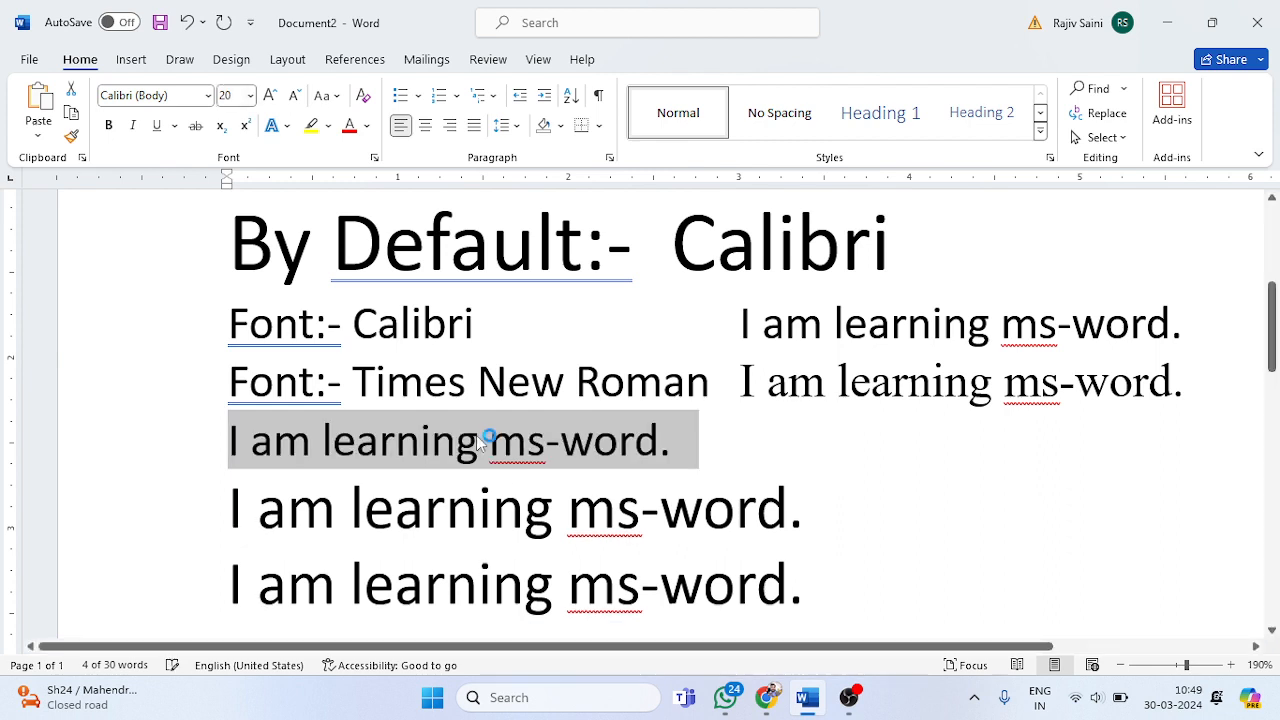
Step: Copy the "Font:- Times New Roman" label in front of the sentence below it, separated by a tab
drag(724, 393, 229, 388)
key(ctrl+c)
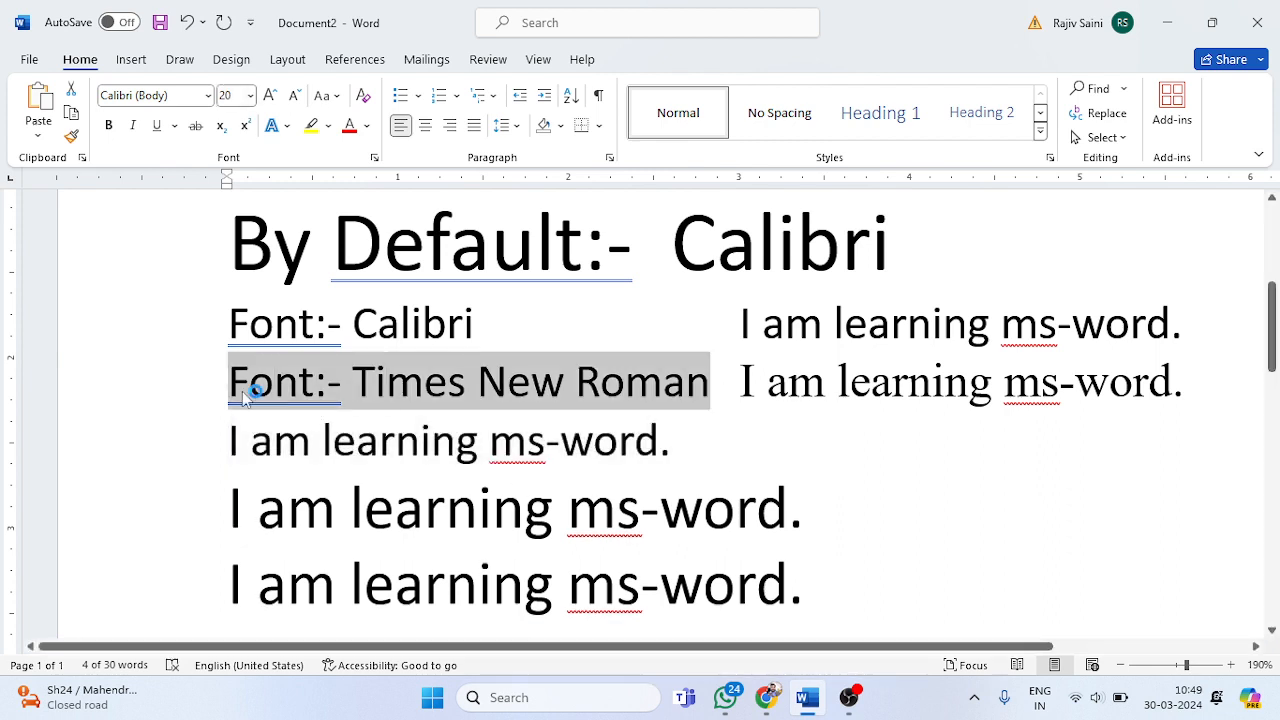
click(231, 440)
key(ctrl+v)
key(Tab)
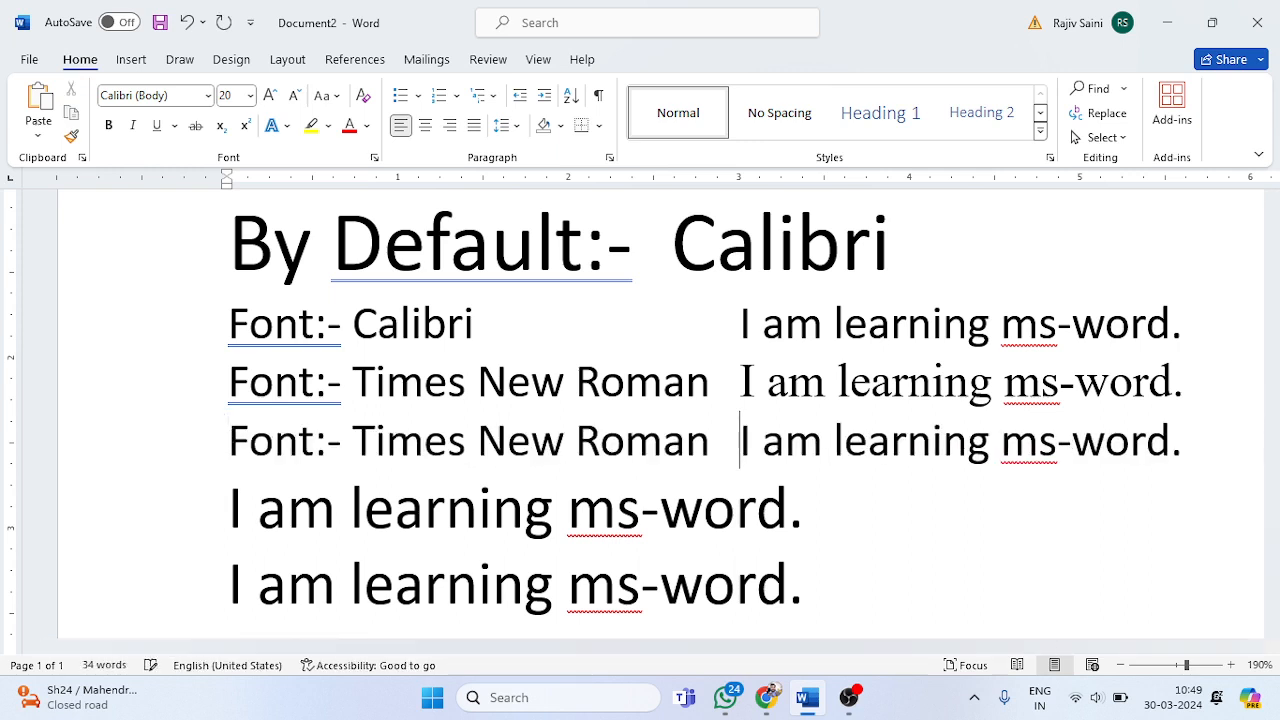
key(Tab)
key(BackSpace)
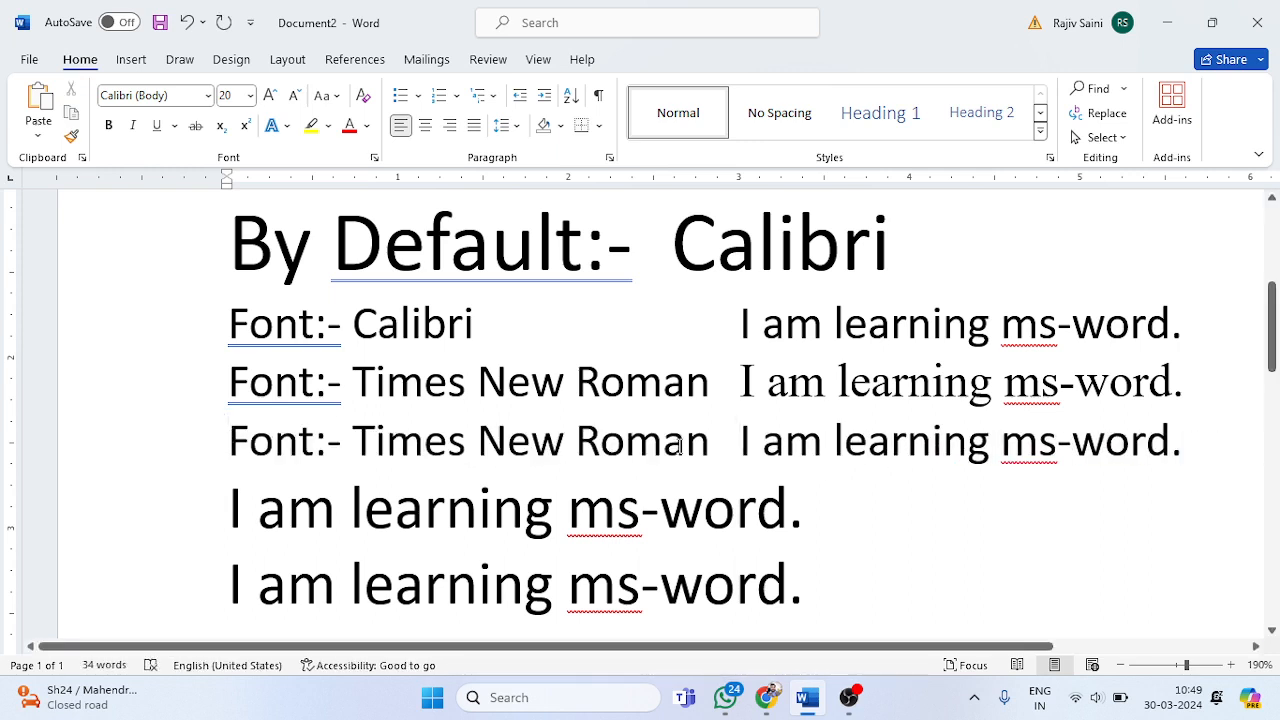
Step: Replace the font name in the third line's label so it reads "Font:- Arial"
key(Left)
key(BackSpace)
key(BackSpace)
key(BackSpace)
key(BackSpace)
key(BackSpace)
key(BackSpace)
key(BackSpace)
key(BackSpace)
key(BackSpace)
key(BackSpace)
key(BackSpace)
key(BackSpace)
key(BackSpace)
key(BackSpace)
key(BackSpace)
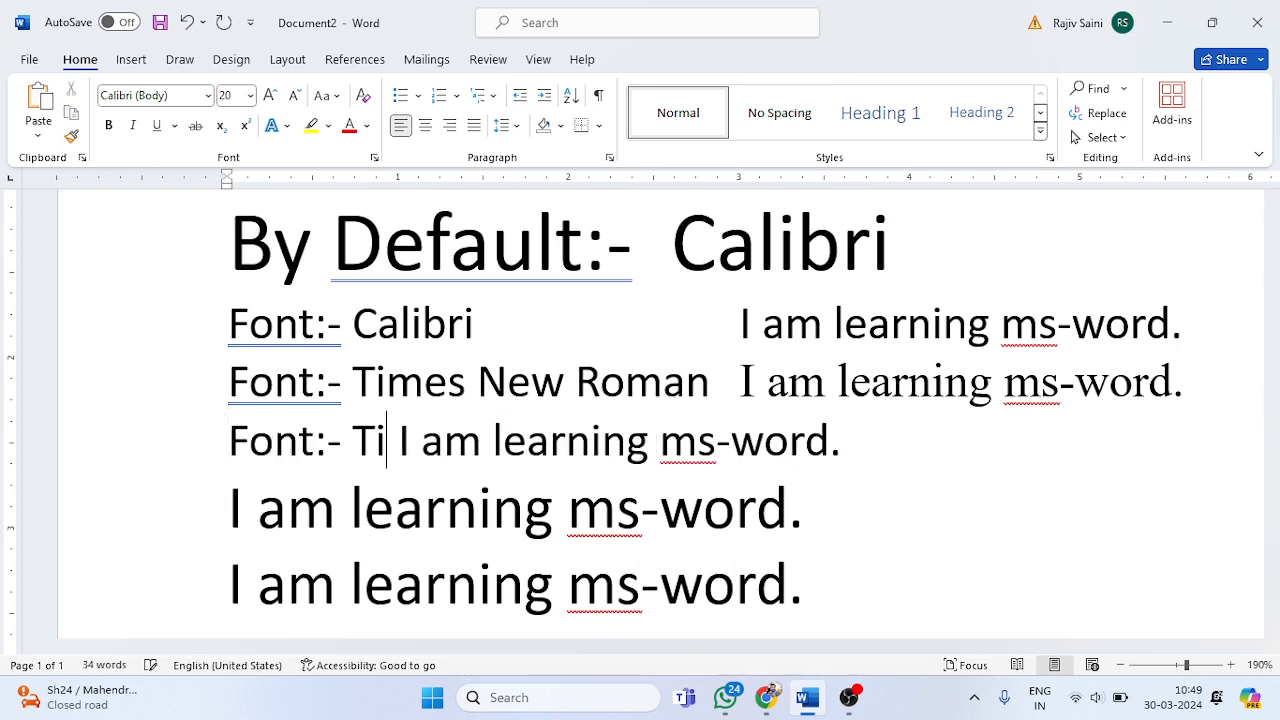
text(Arial)
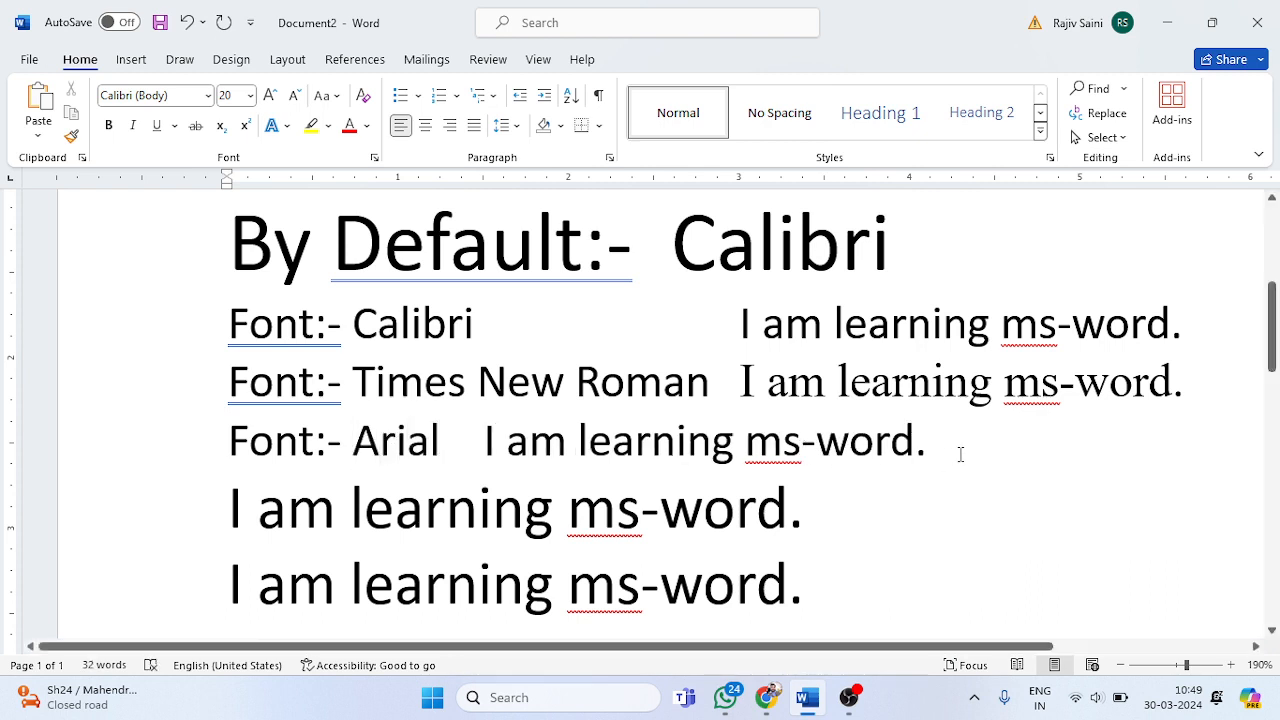
Step: Change the font of the whole "Font:- Arial" line, label and sentence, to Arial
drag(958, 452, 238, 443)
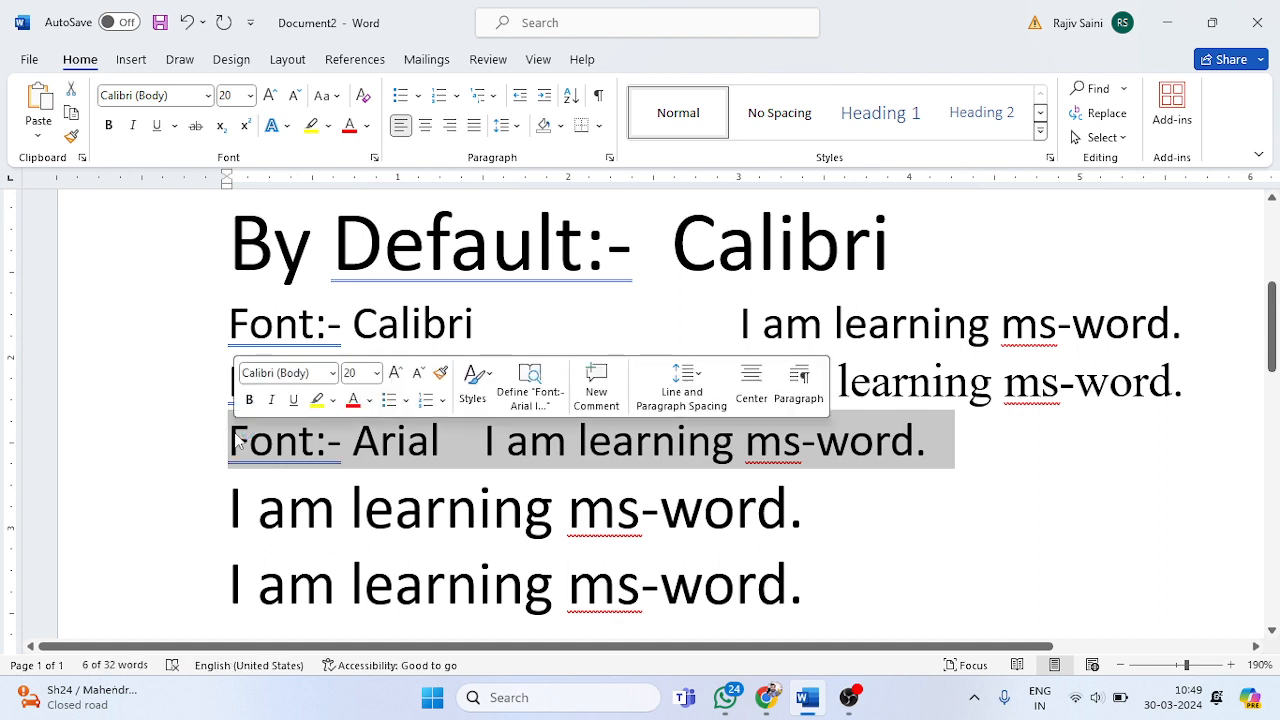
click(170, 95)
text(Ari)
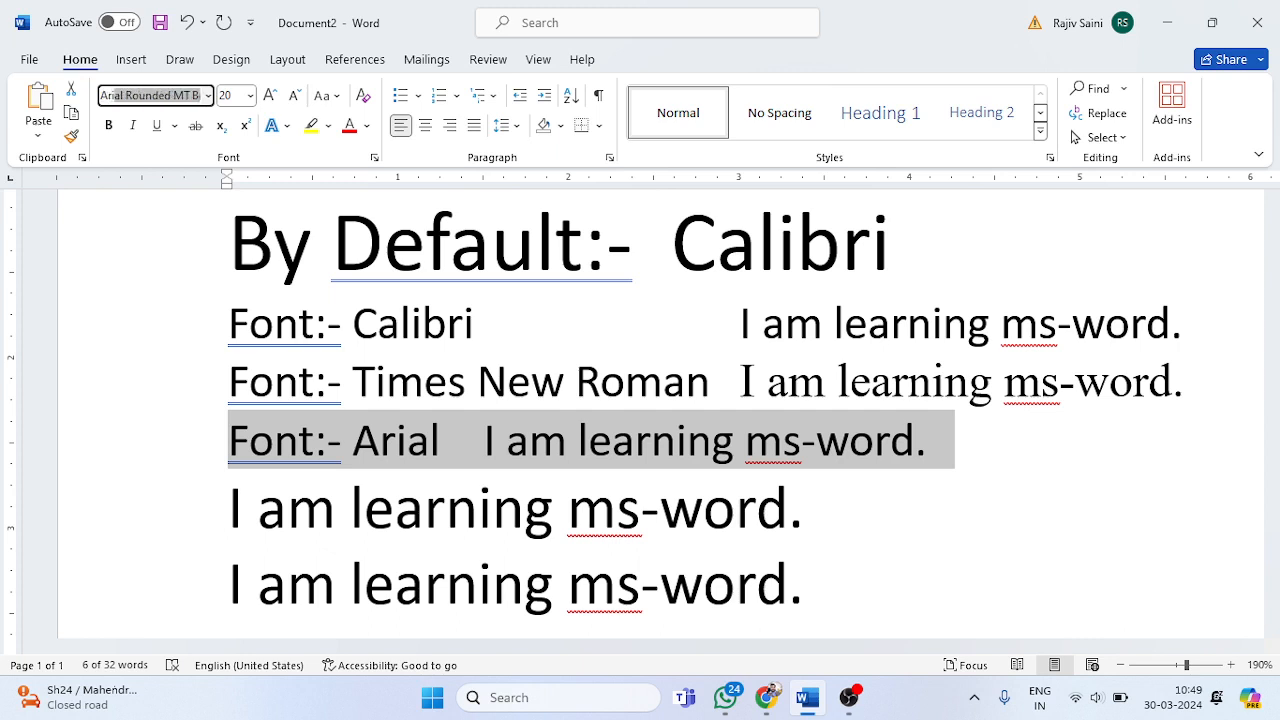
text(al)
key(Return)
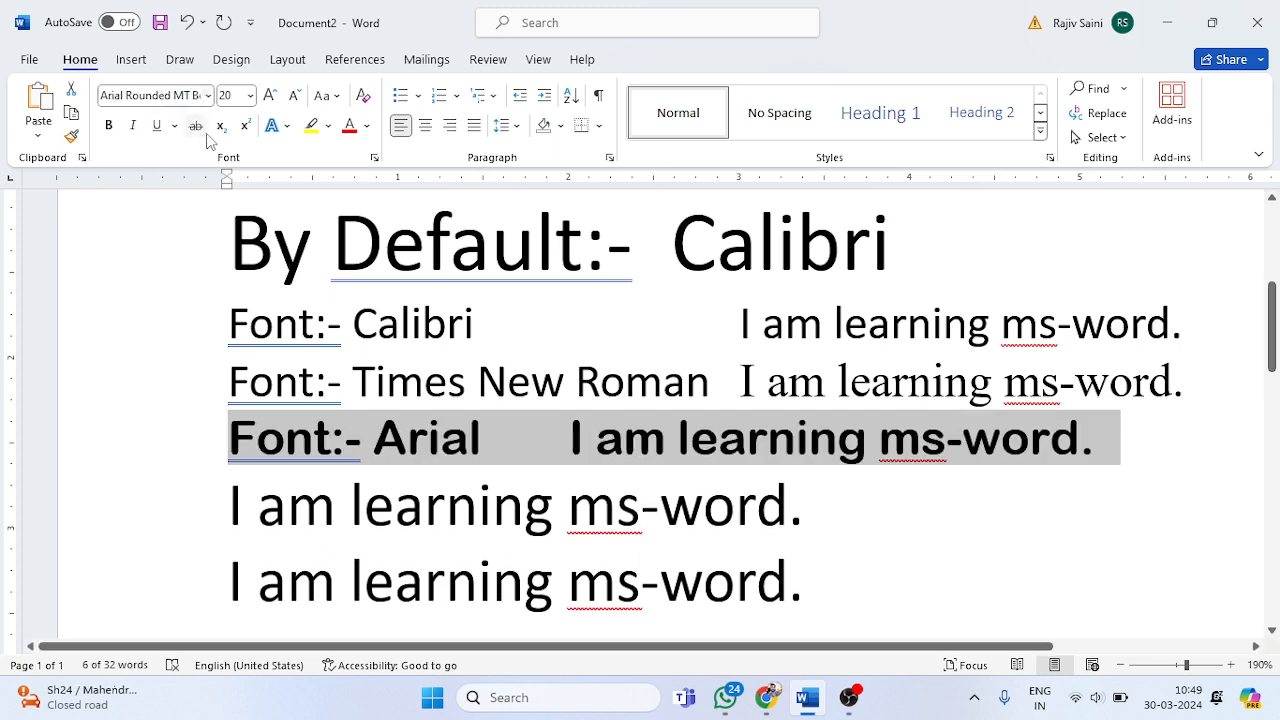
click(208, 95)
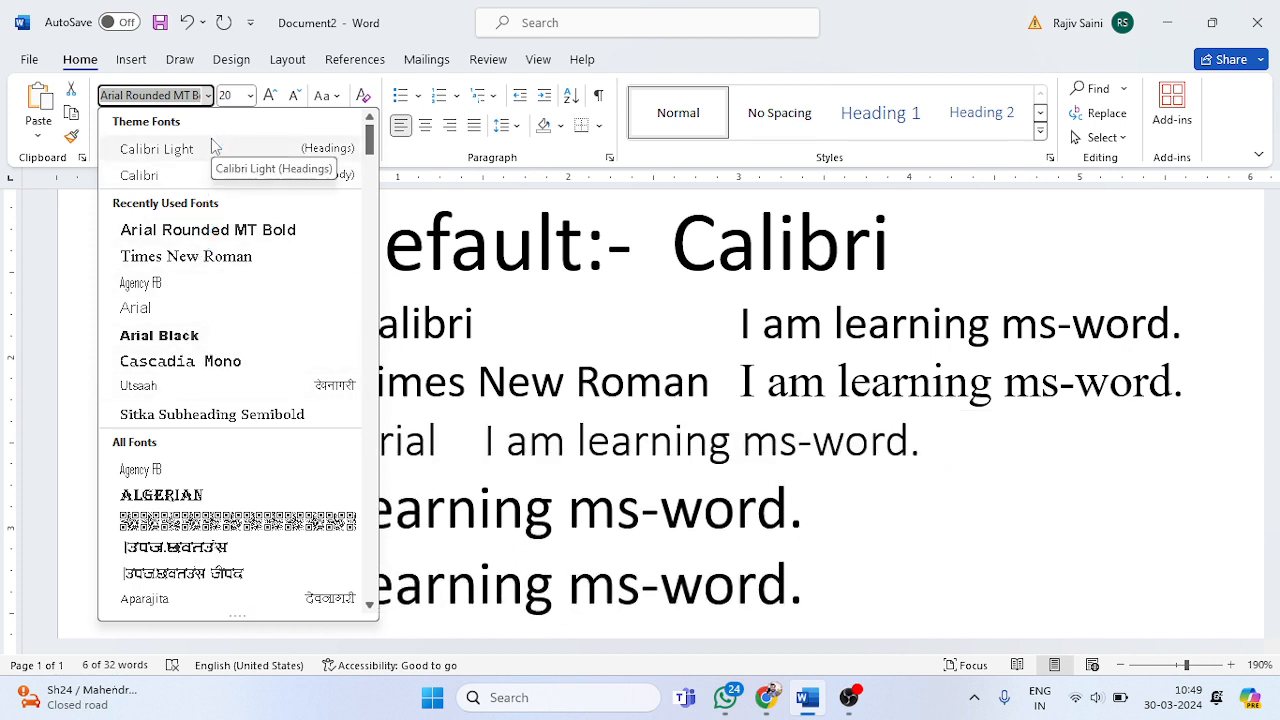
key(End)
key(BackSpace)
key(BackSpace)
key(BackSpace)
key(BackSpace)
key(BackSpace)
key(BackSpace)
key(BackSpace)
key(BackSpace)
key(BackSpace)
key(BackSpace)
key(BackSpace)
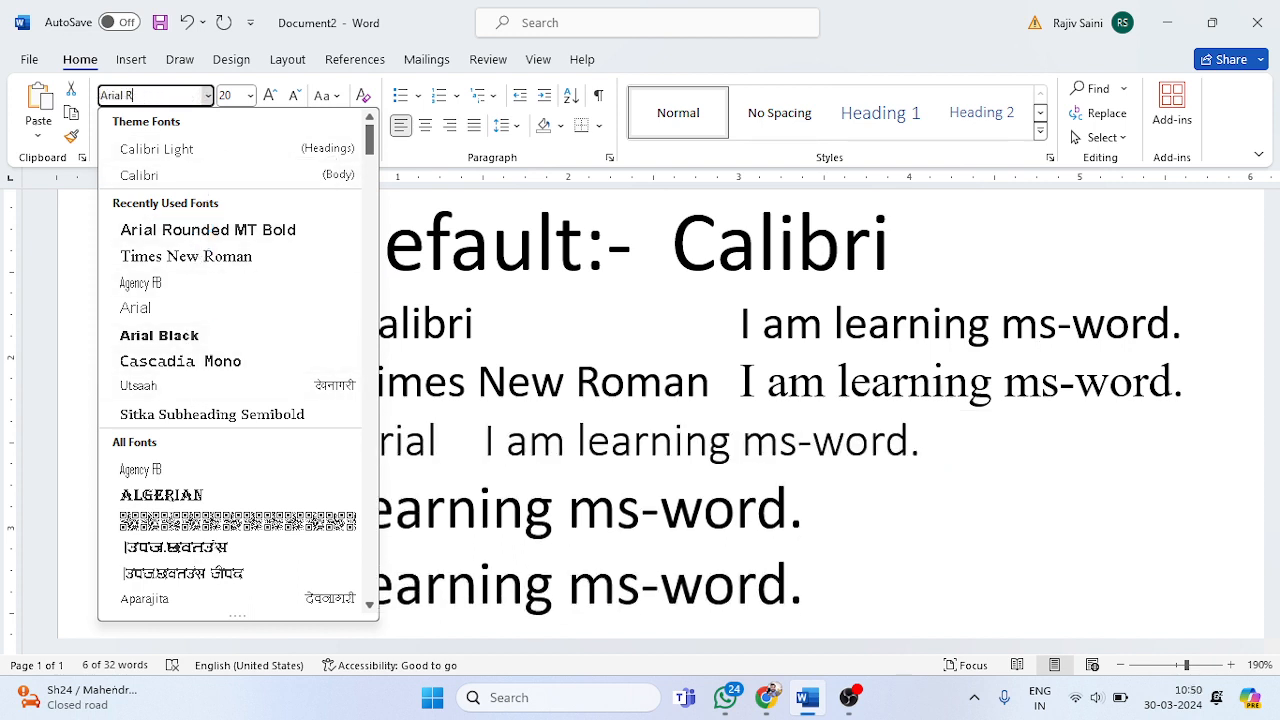
key(Return)
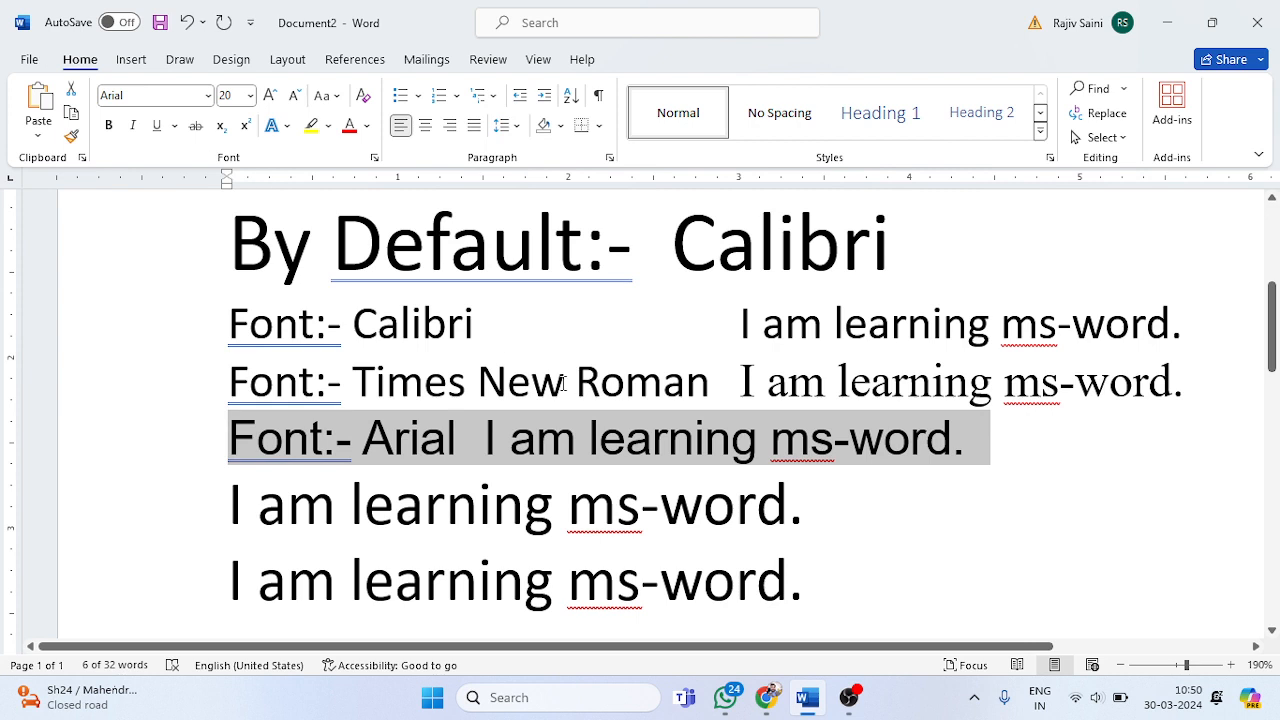
Step: Add tab spacing before the Arial sample sentence to align it with the sentences above
click(563, 383)
click(483, 438)
key(Tab)
key(Tab)
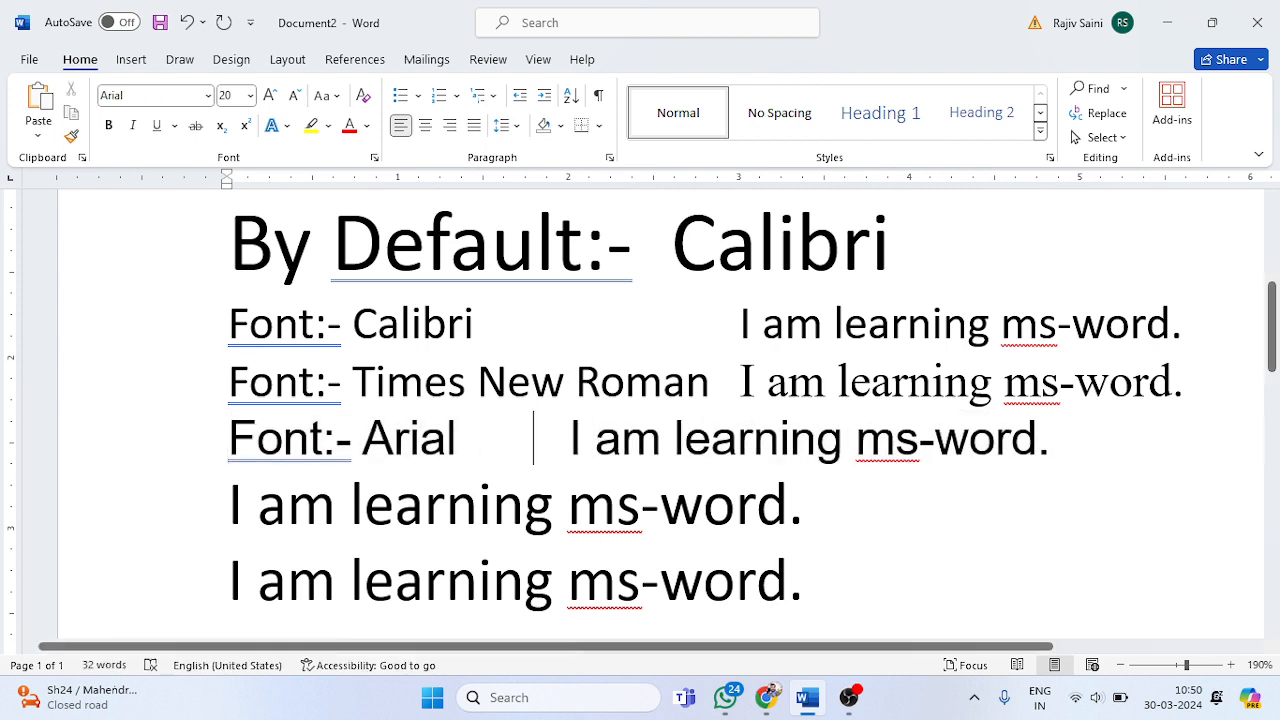
key(Tab)
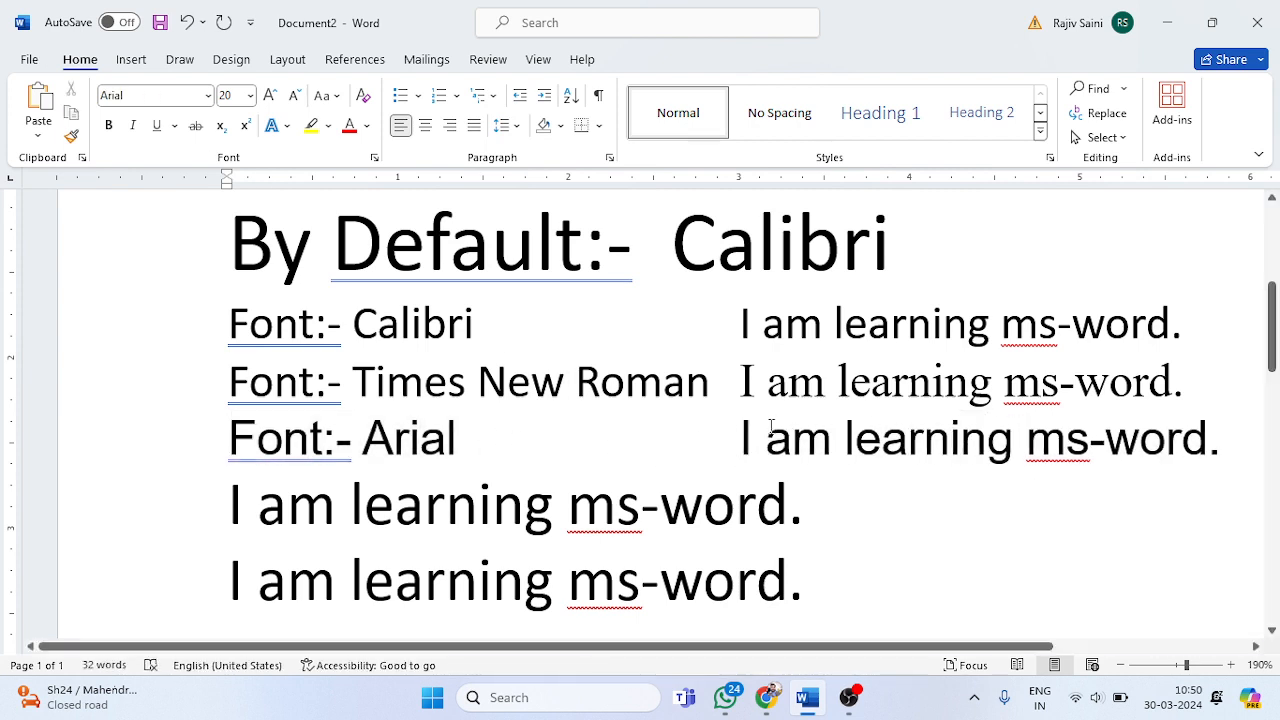
Step: Check the font settings of the Arial and Calibri sample sentences, including the Calibri sentence's font size
click(804, 447)
click(792, 333)
click(240, 95)
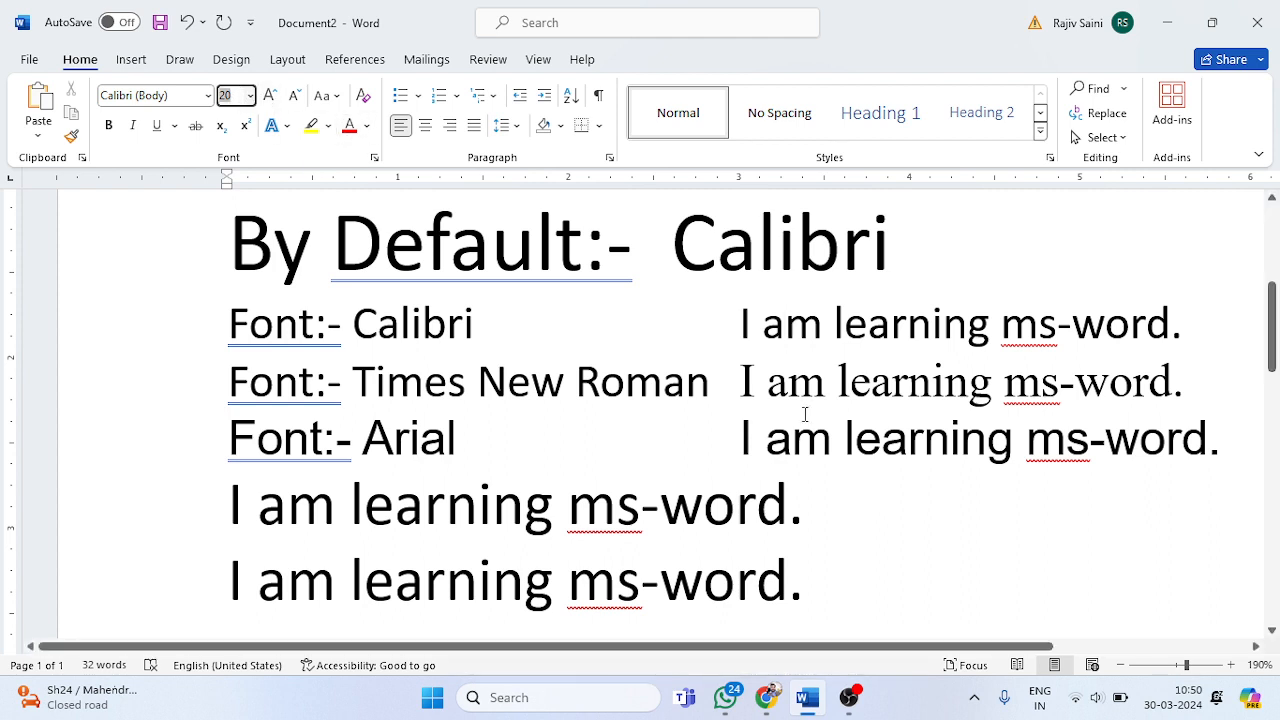
Step: Change the font of the "Font:- Times New Roman" label in the second line to Times New Roman
click(822, 385)
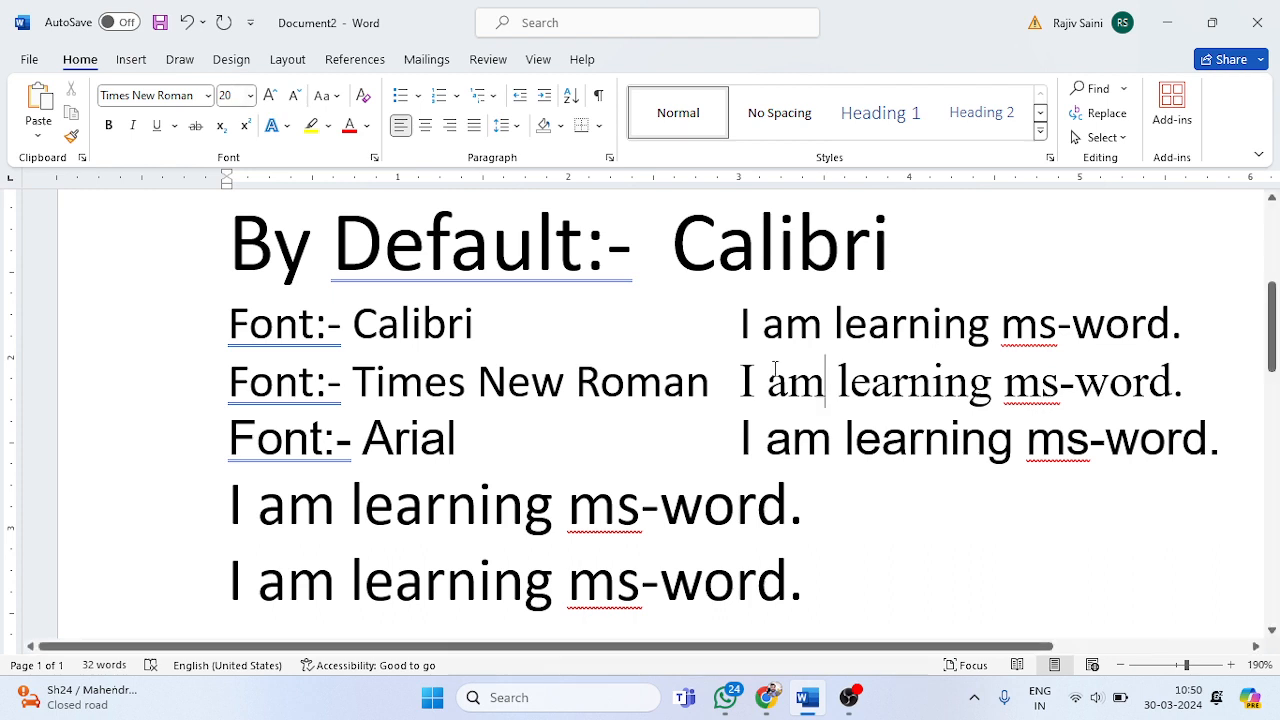
click(812, 435)
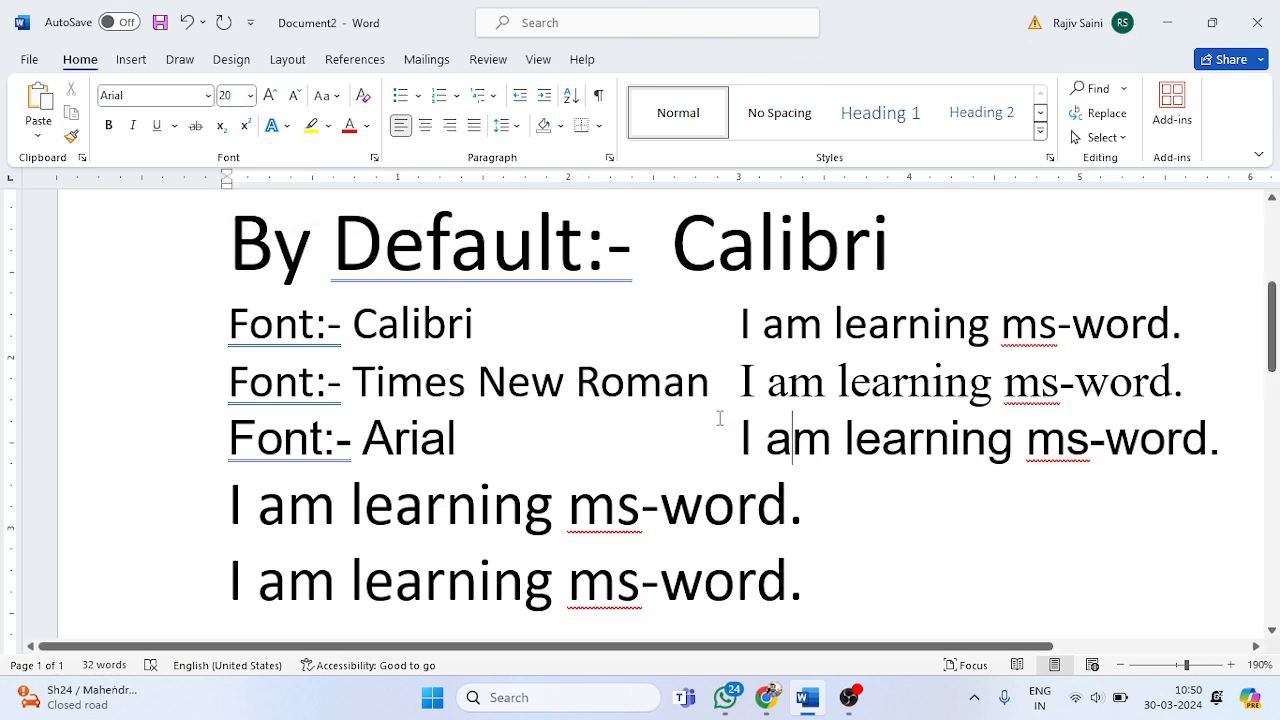
drag(707, 383, 235, 383)
click(180, 97)
text(Times New Roman)
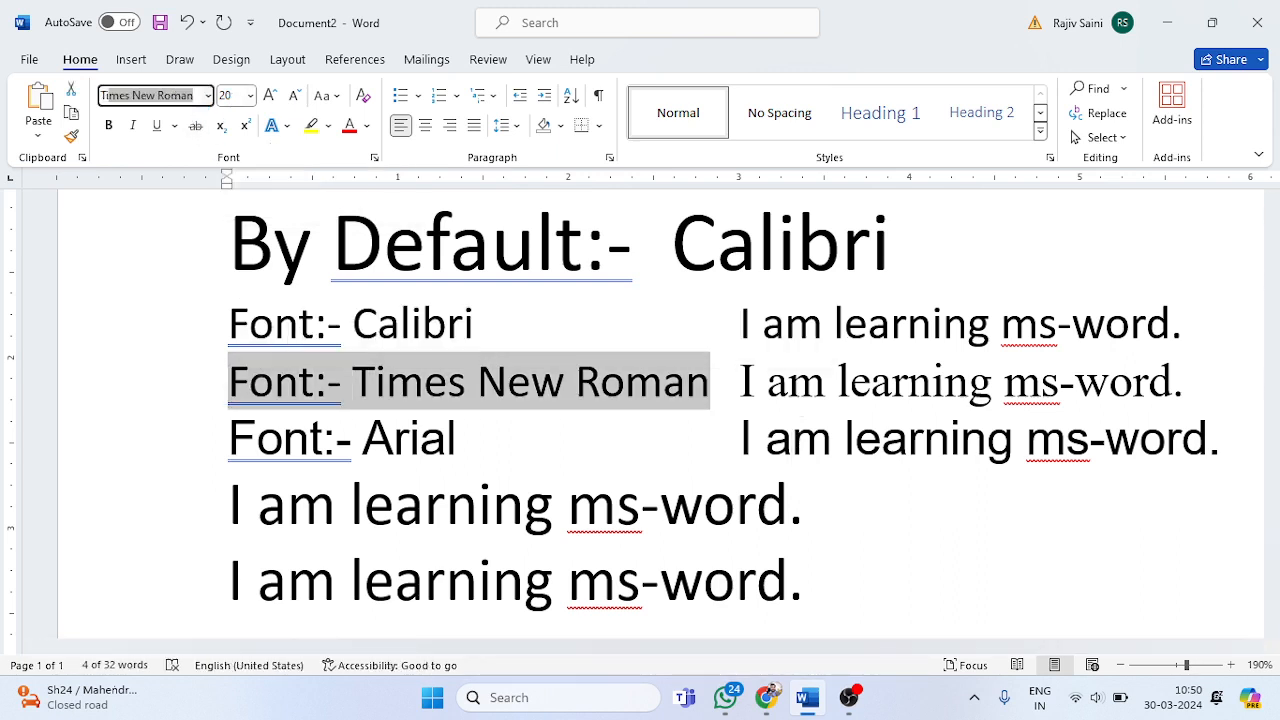
key(Return)
click(472, 320)
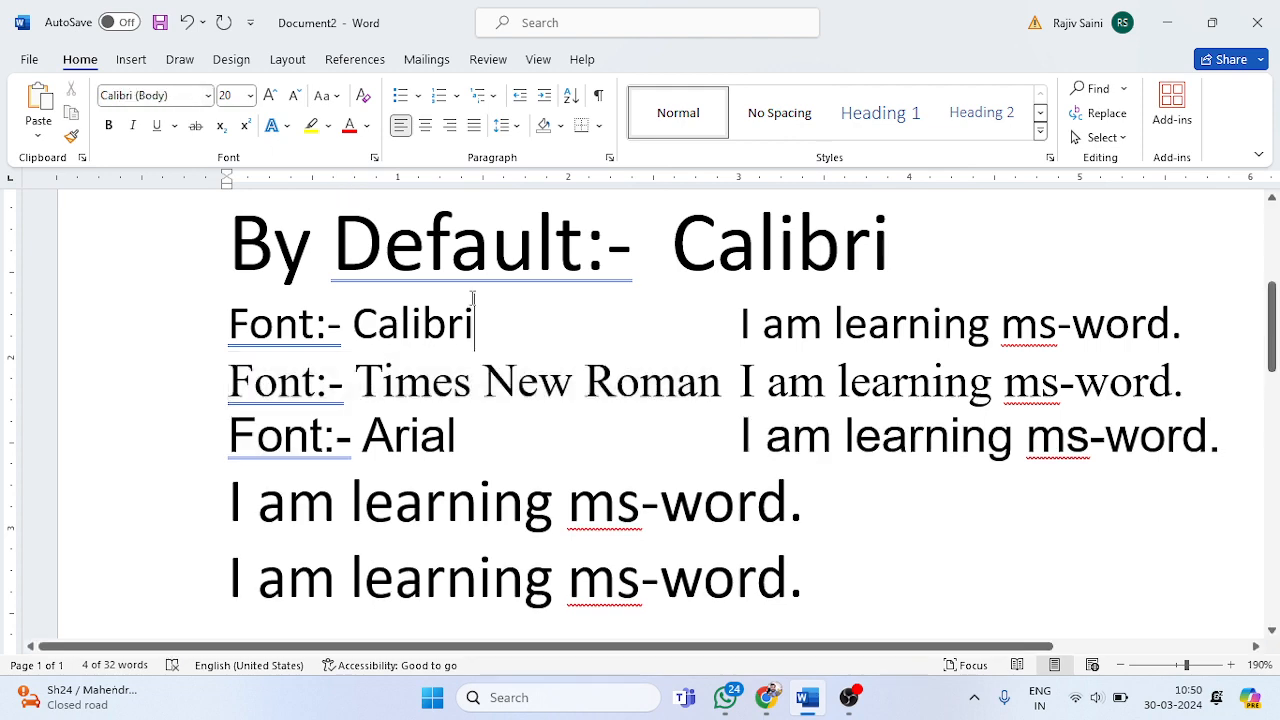
Step: Examine the letter shapes of the Arial sample sentence up close against the sentences above it
click(853, 502)
scroll(852, 503, up, 3)
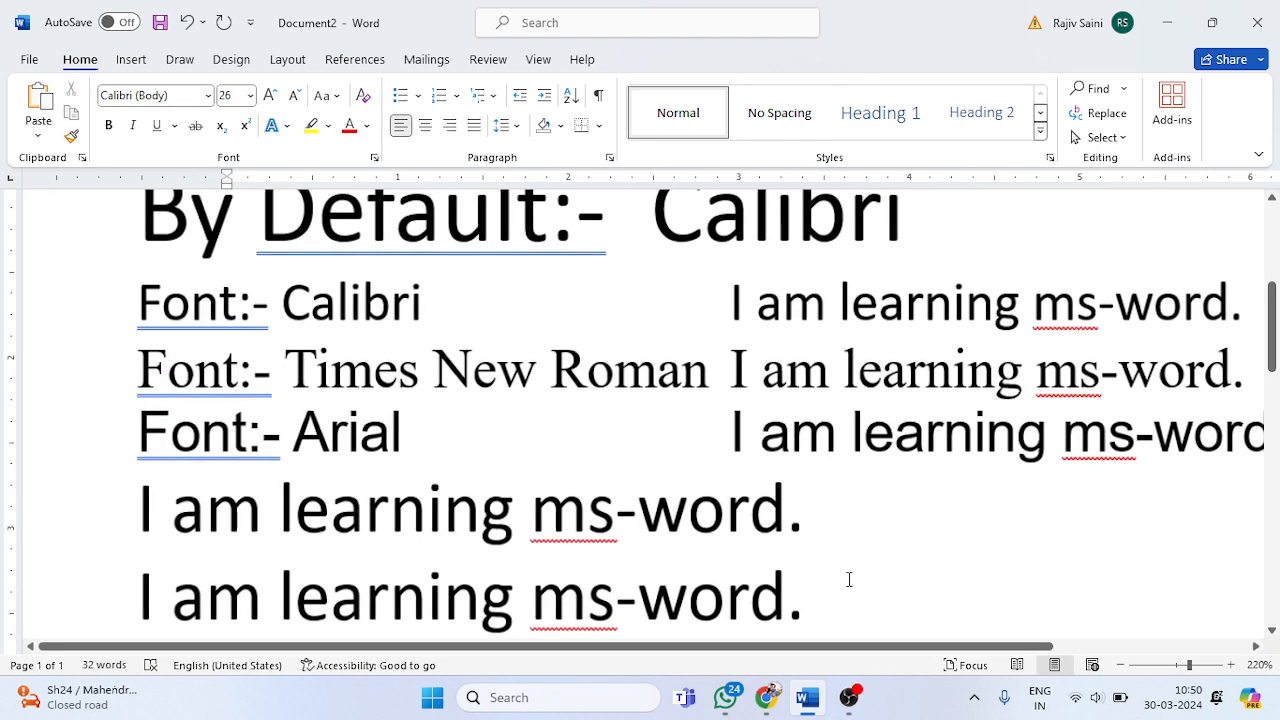
drag(855, 652, 917, 647)
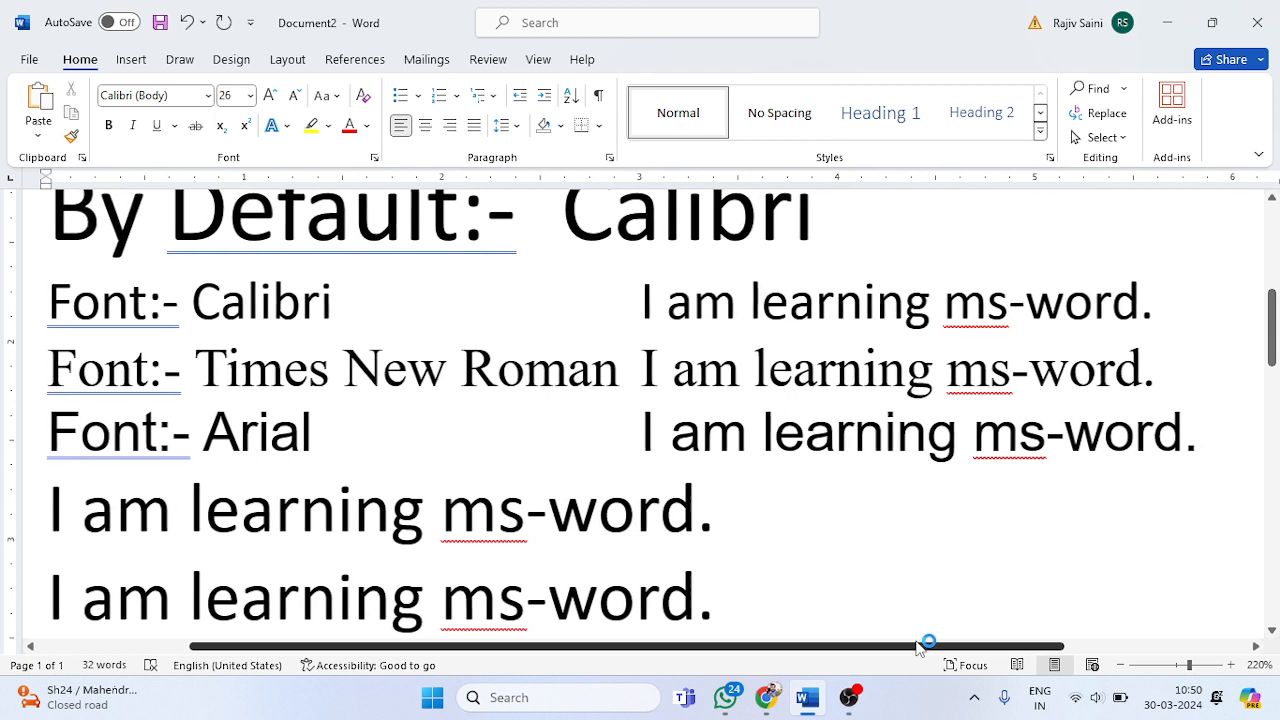
click(866, 455)
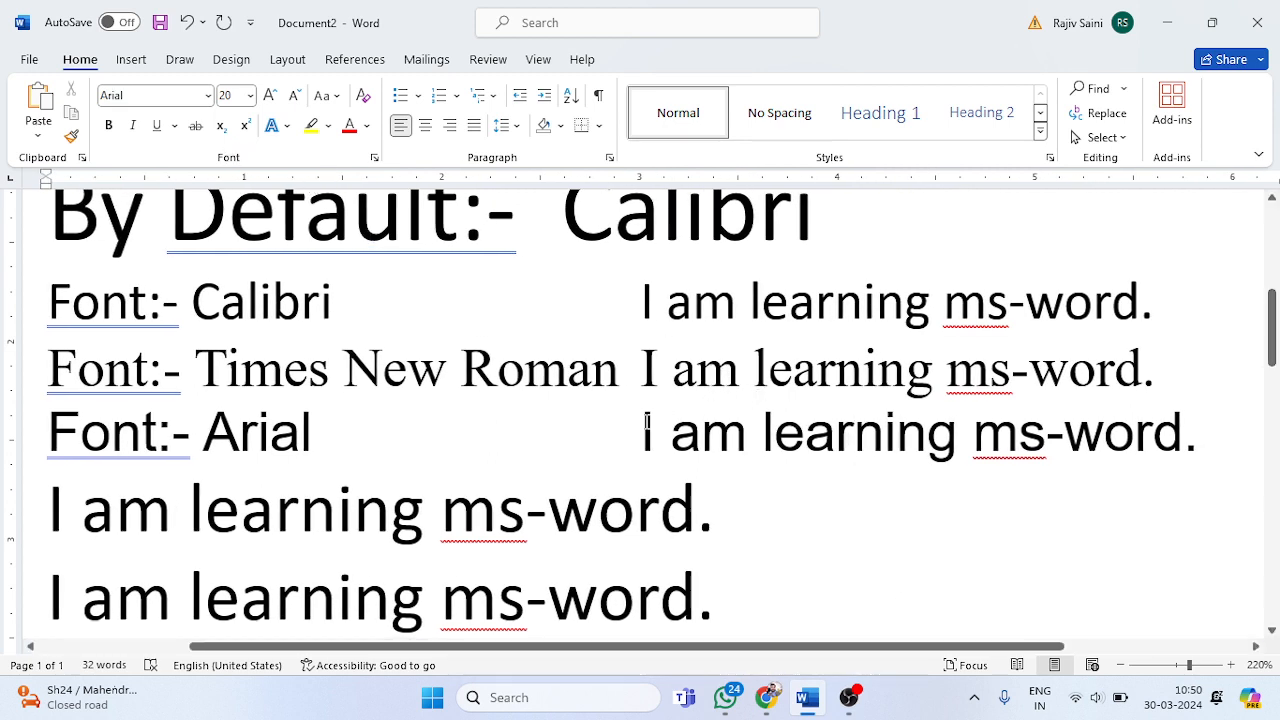
drag(643, 432, 1152, 444)
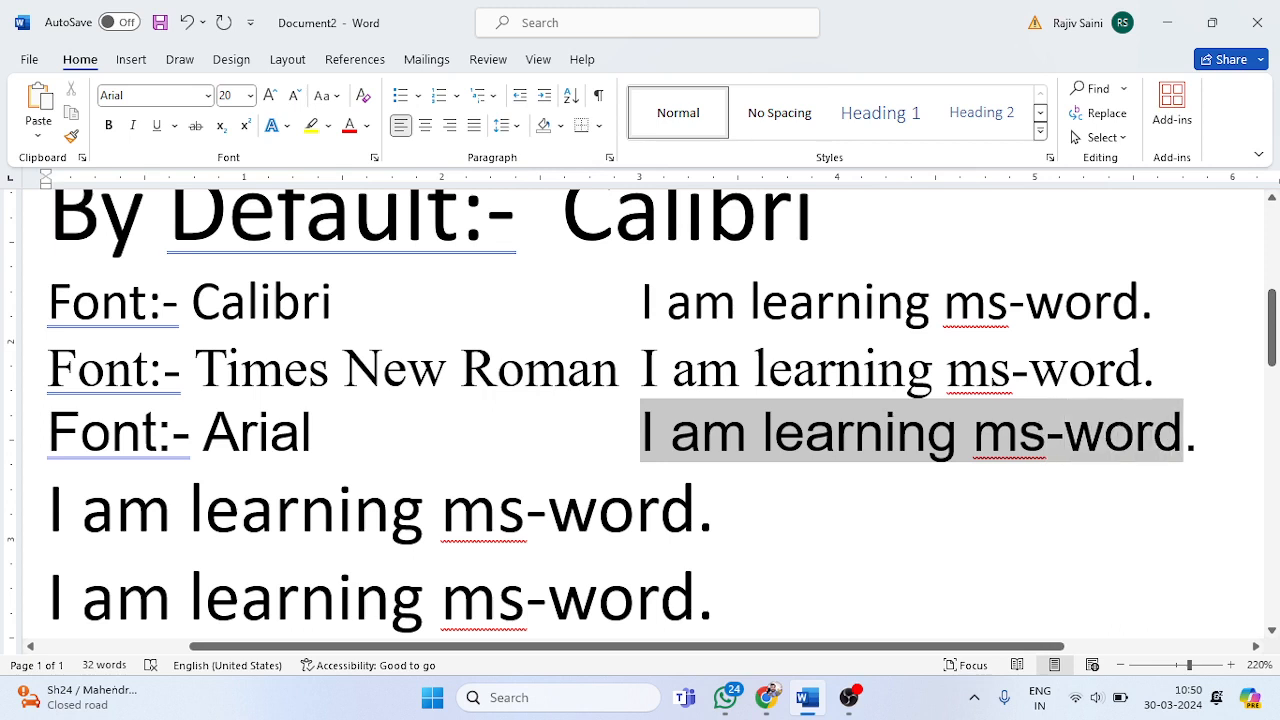
click(1155, 440)
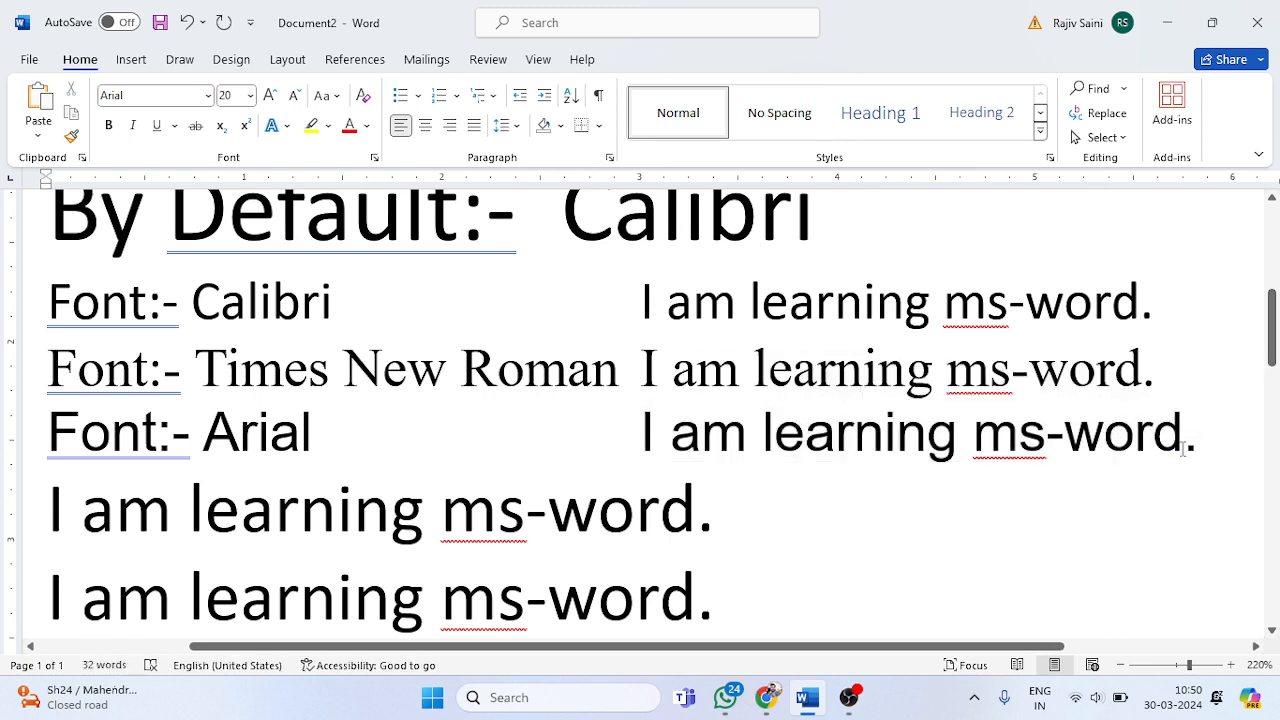
click(1185, 448)
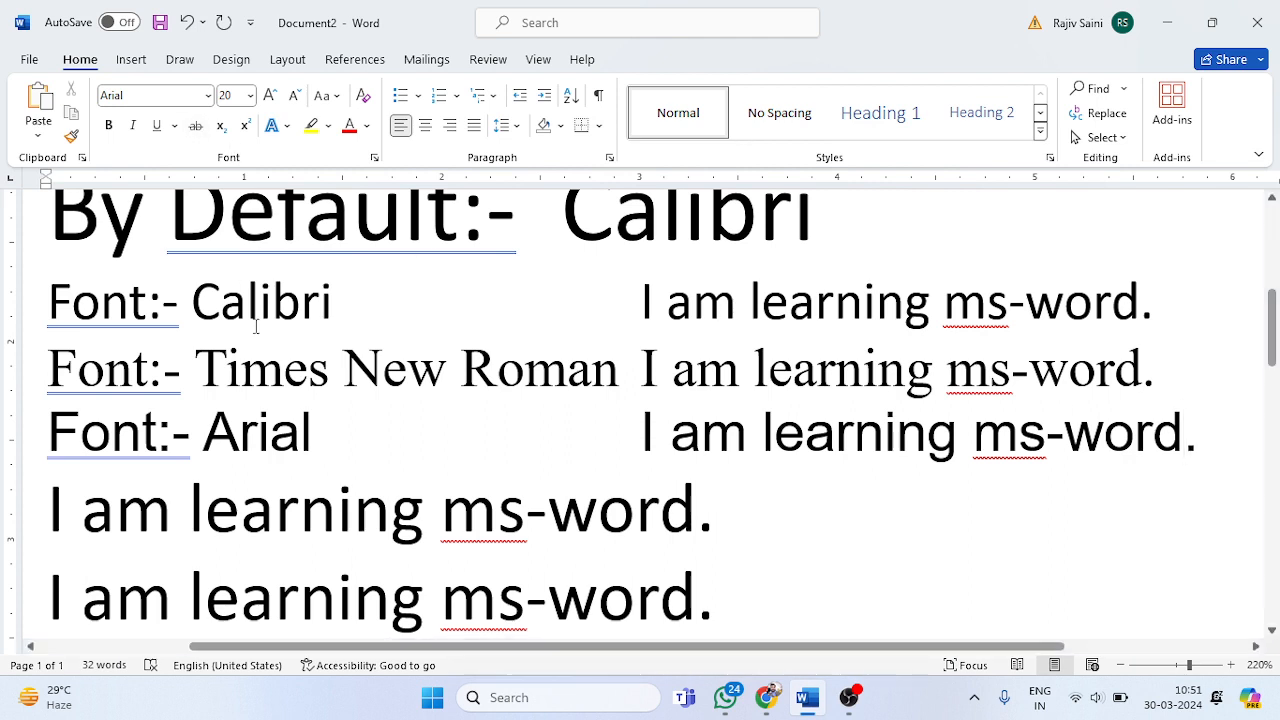
Step: Compare the labels and the opening letter "I" of the Calibri, Times New Roman and Arial lines
click(284, 368)
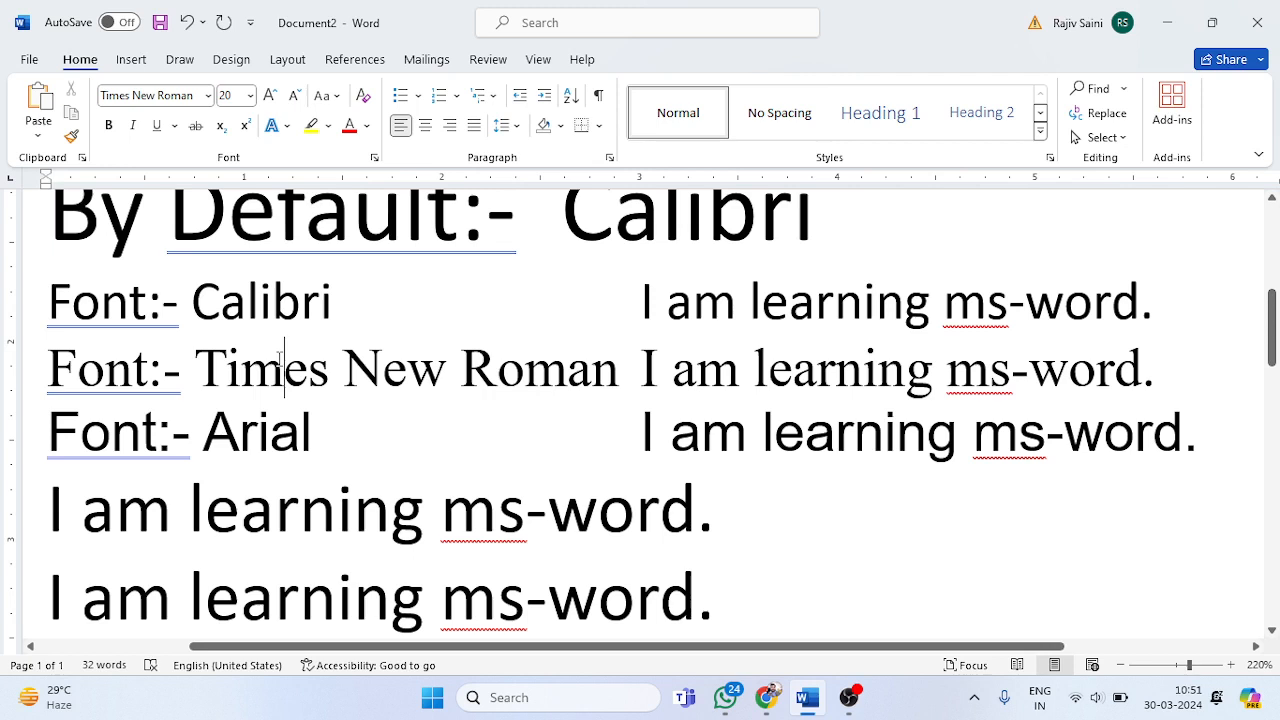
click(236, 445)
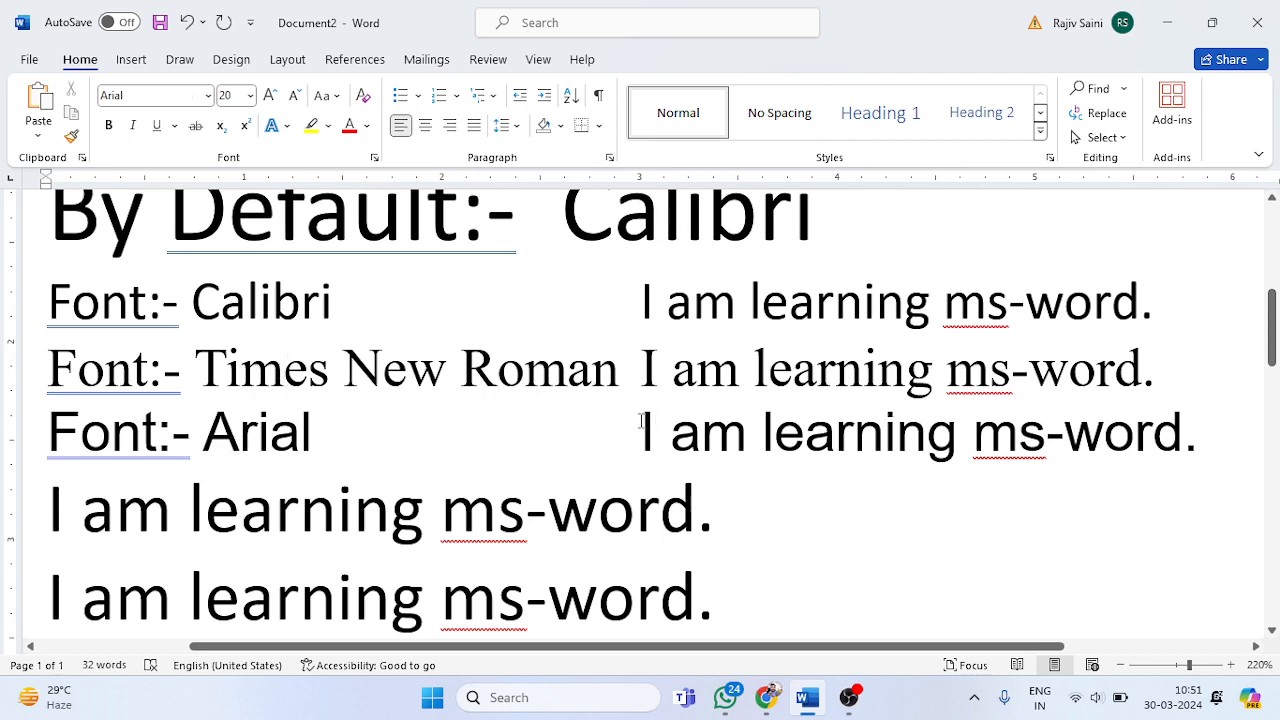
drag(642, 428, 983, 428)
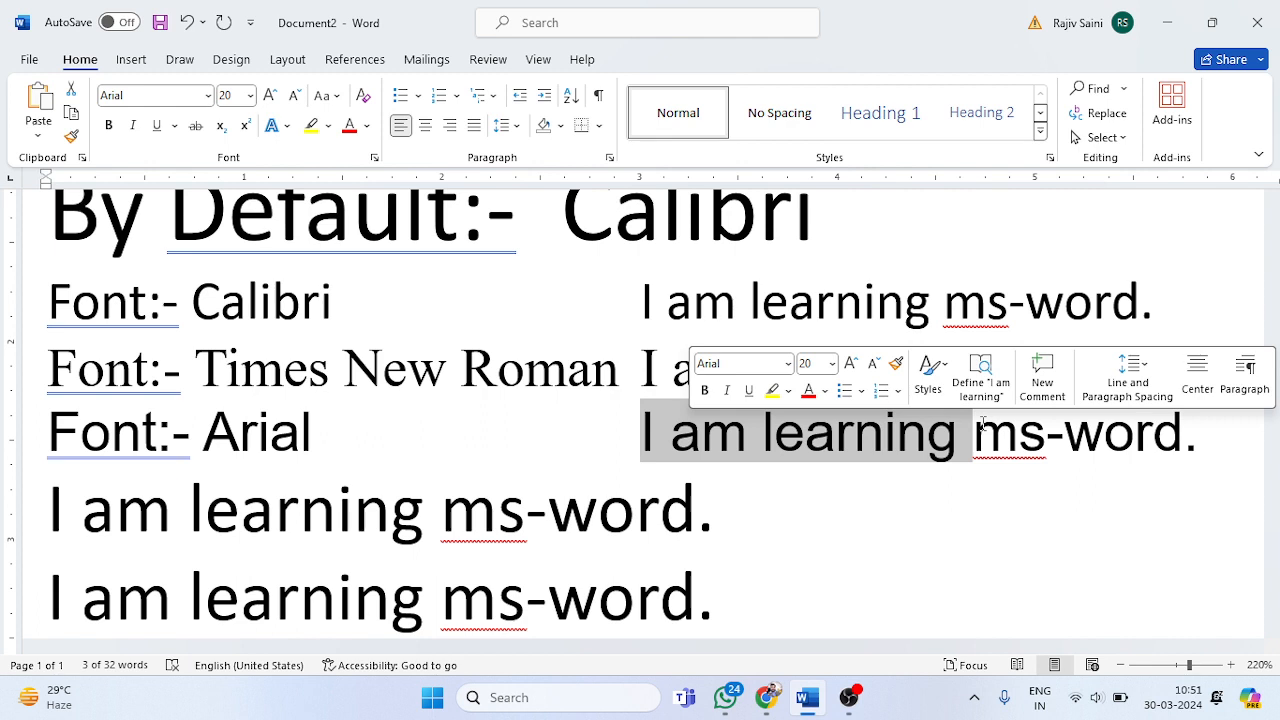
click(990, 450)
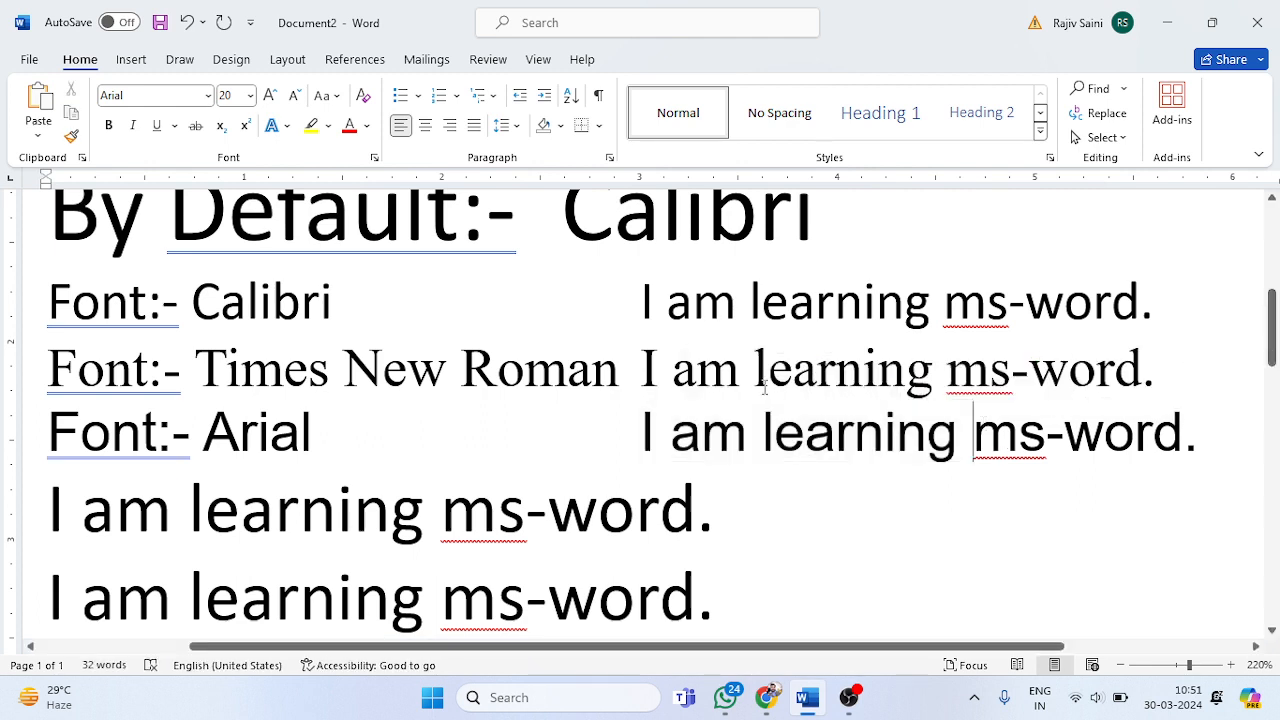
click(659, 297)
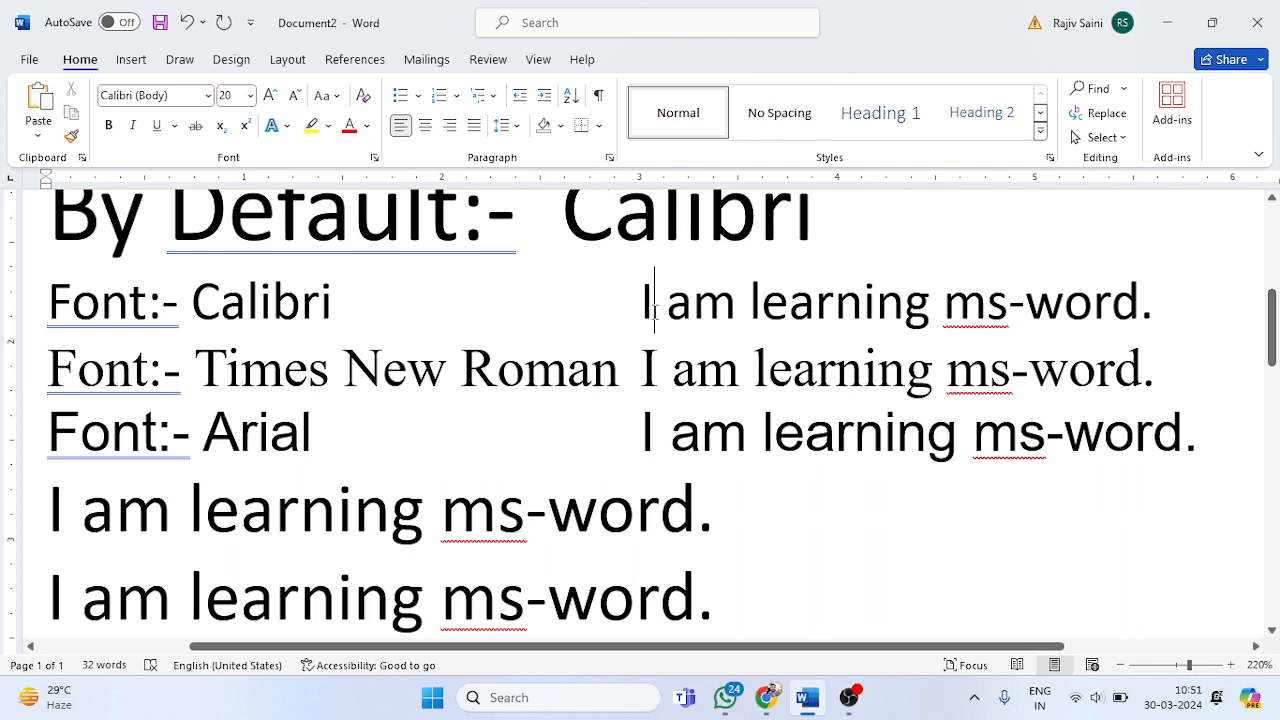
drag(651, 366, 625, 362)
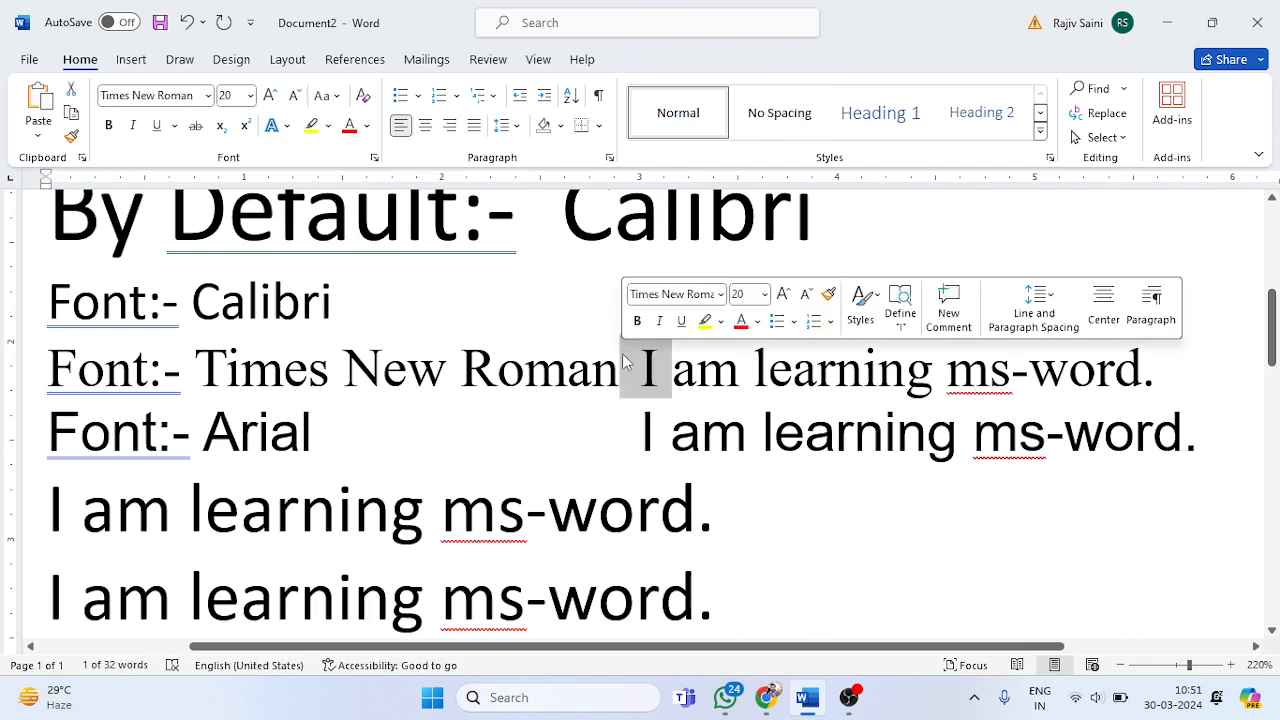
drag(652, 430, 617, 430)
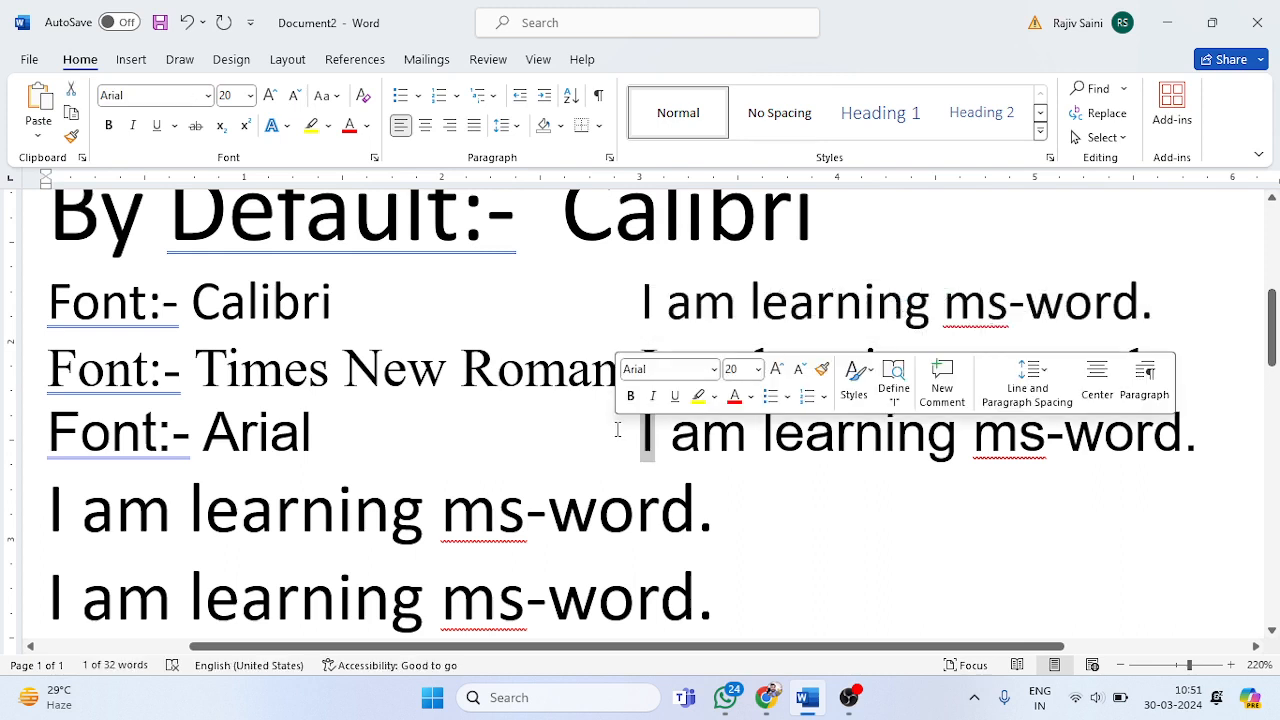
click(904, 518)
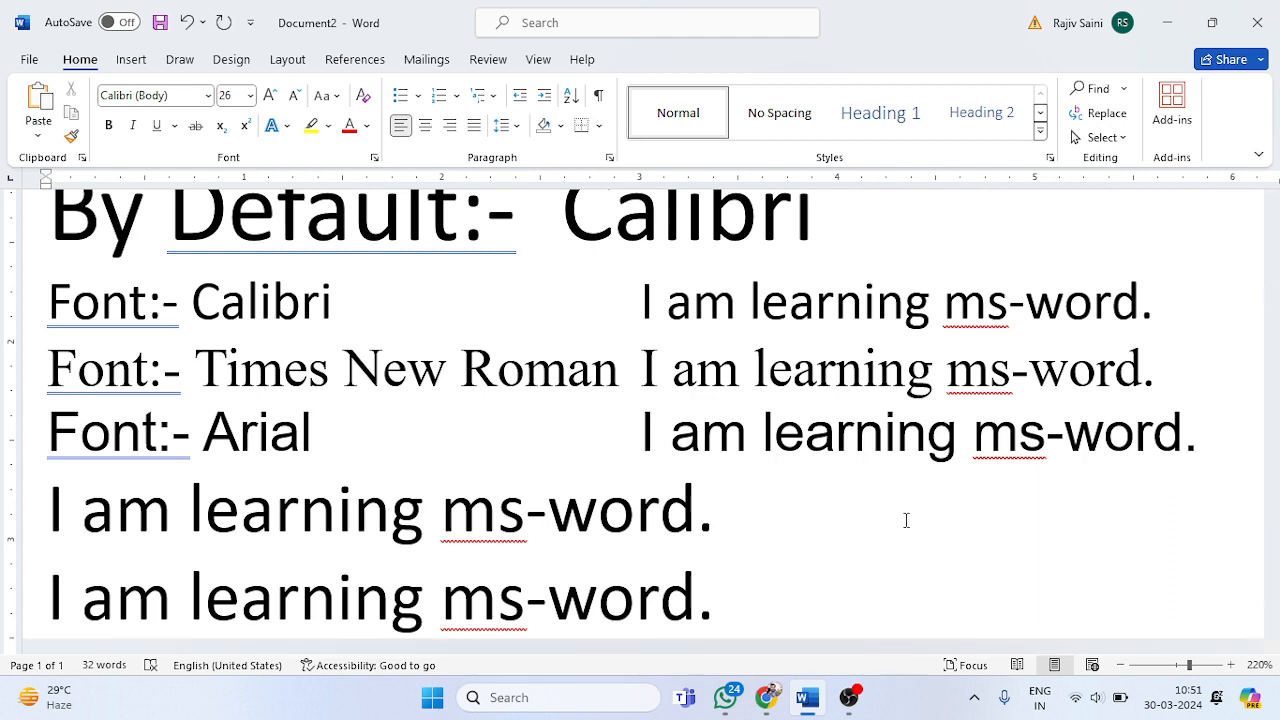
Step: Insert a new line below the Arial line and paste a copy of the whole "Font:- Arial" line there
click(1191, 443)
key(Return)
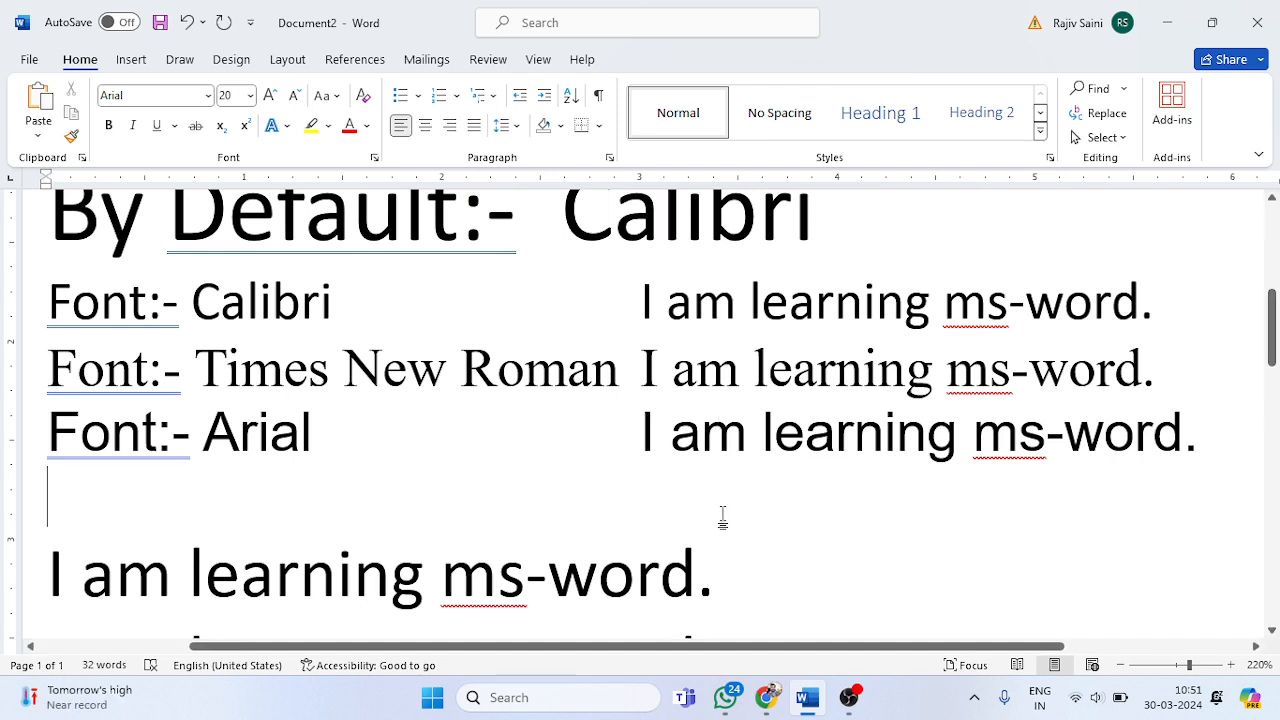
drag(723, 517, 88, 444)
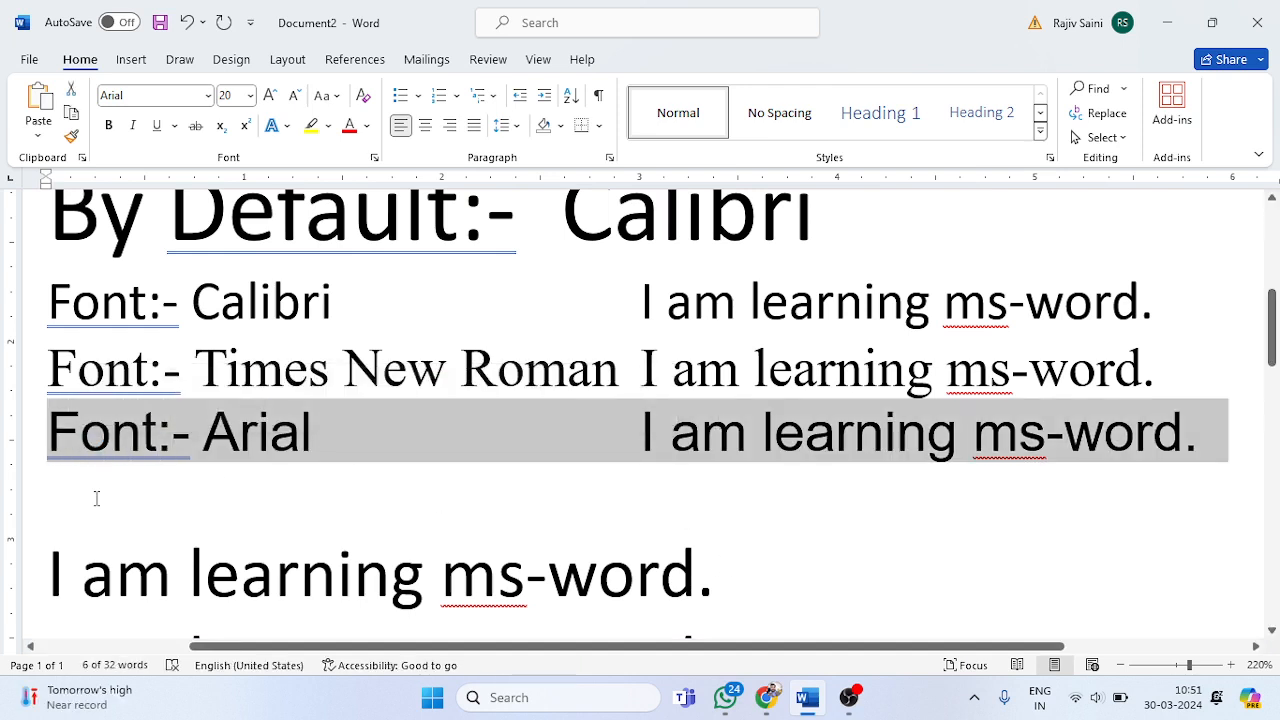
text(Font:- Arial				I am learning ms-word.)
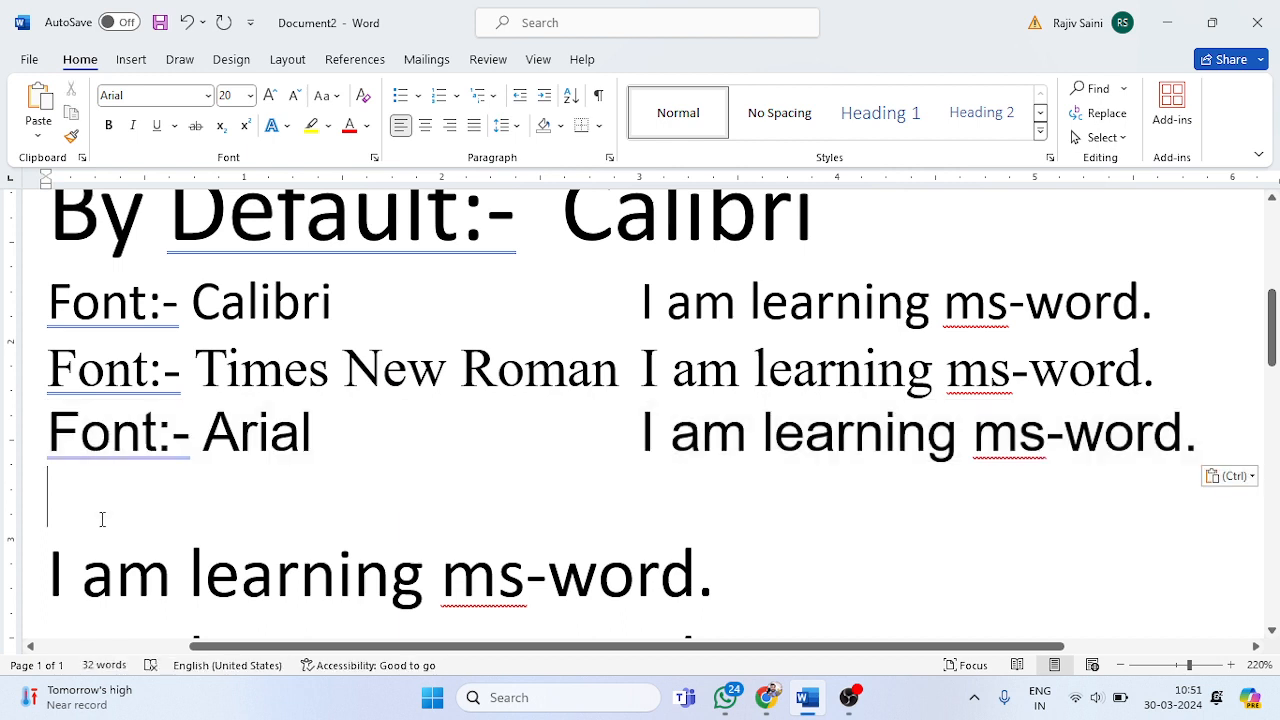
text(Font:- Arial	I am learning ms-word.)
Step: Delete the font name from the copied fourth line's label, leaving only "Font:-"
click(314, 484)
key(BackSpace)
key(BackSpace)
key(BackSpace)
key(BackSpace)
key(BackSpace)
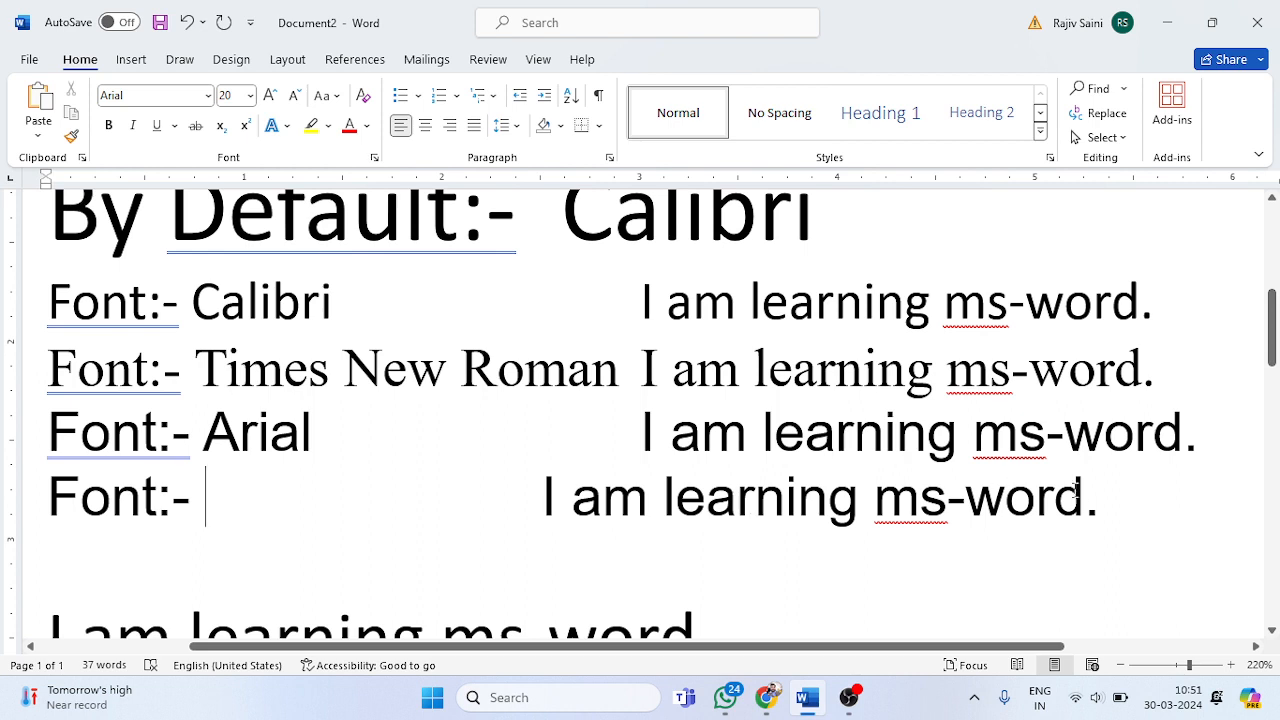
Step: Change the font of the whole fourth line, label and sample sentence, to Algerian
drag(1123, 497, 46, 490)
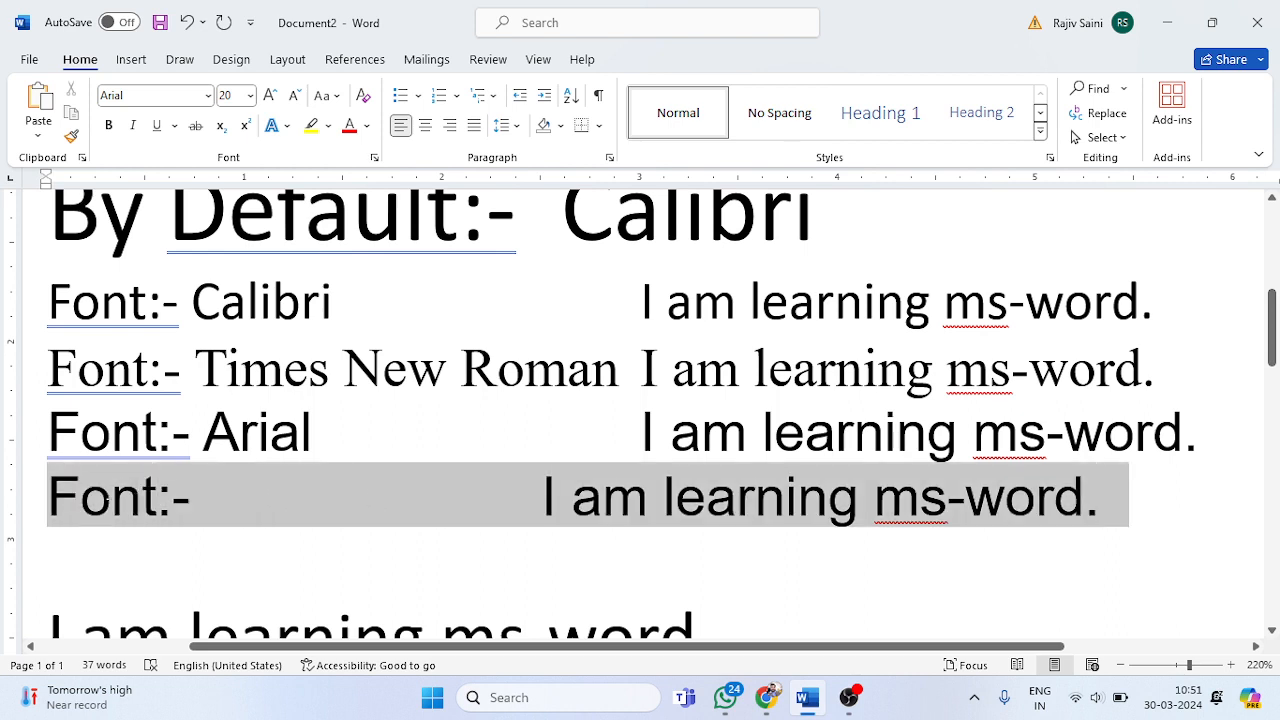
click(168, 95)
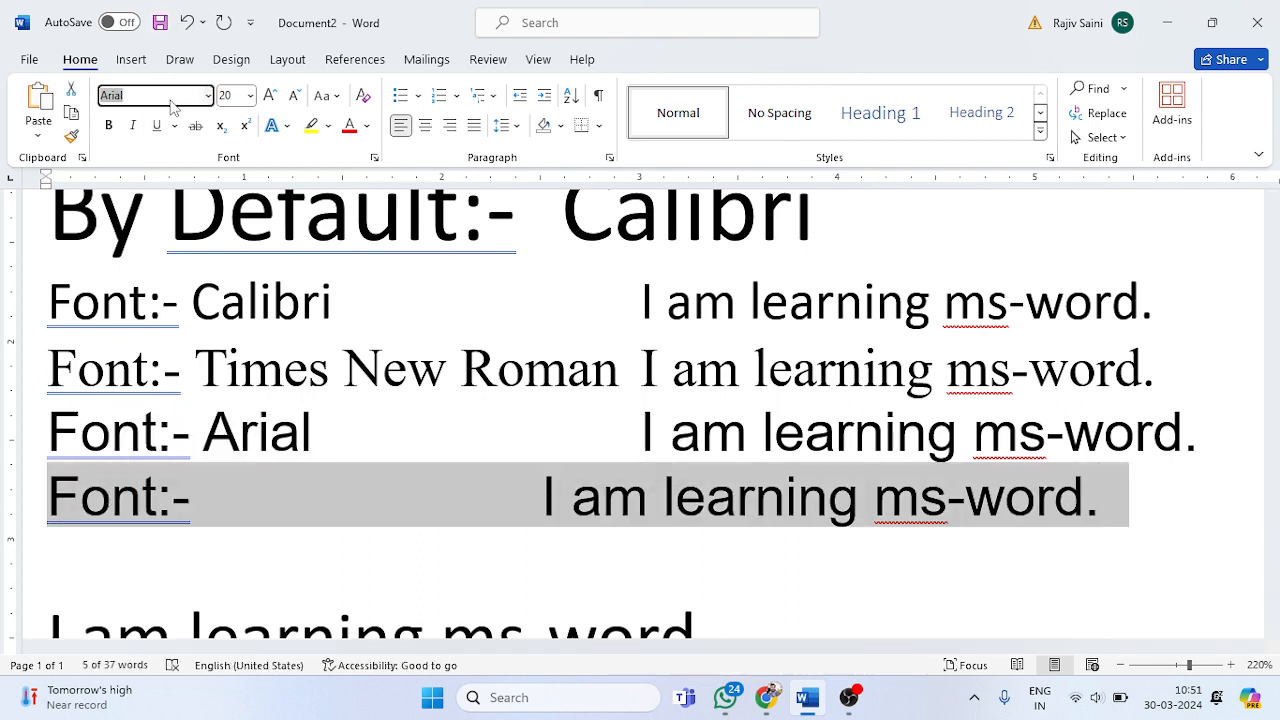
text(Alge)
key(Return)
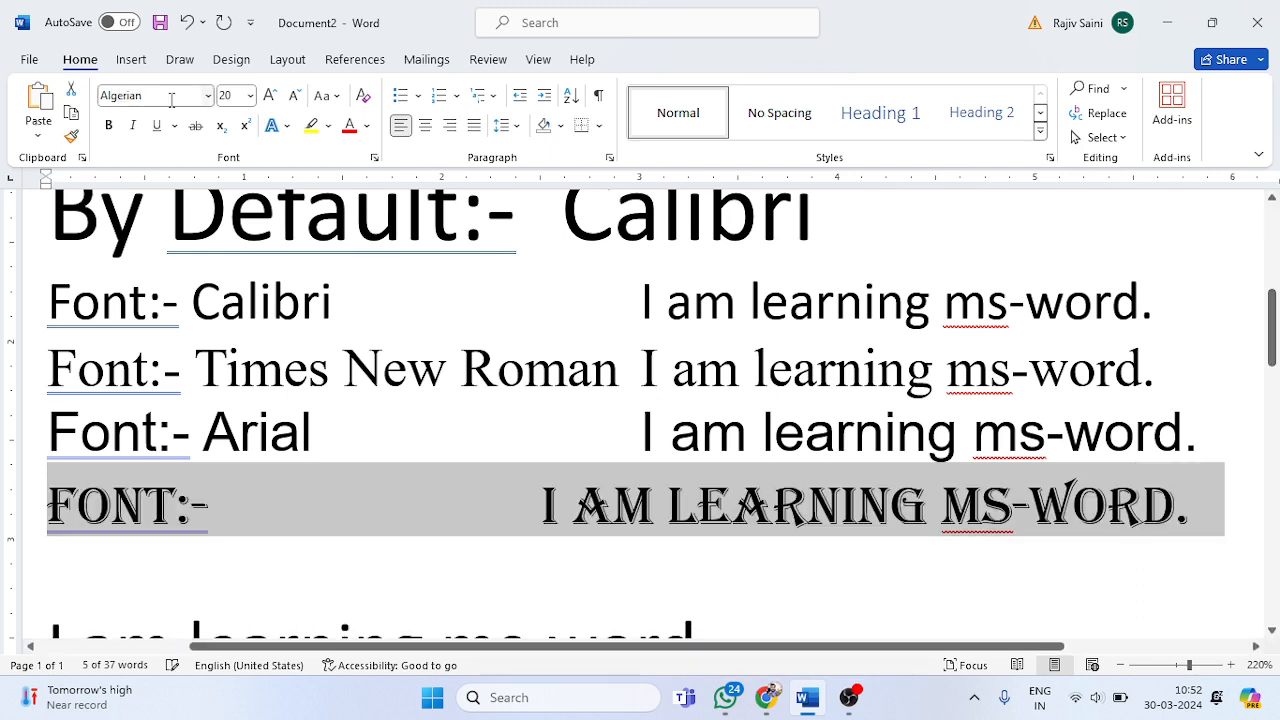
click(262, 488)
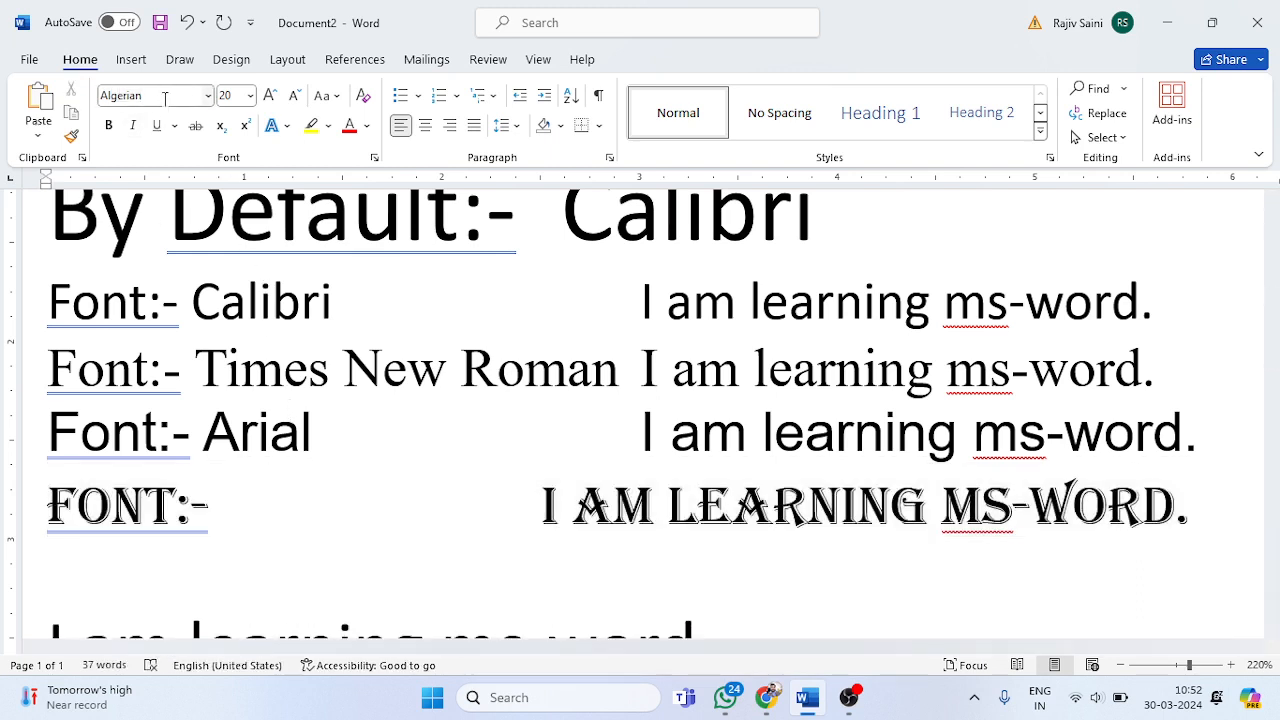
Step: Copy the font name Algerian and paste it after "Font:-" in the fourth line's label
click(163, 96)
key(ctrl+c)
click(217, 507)
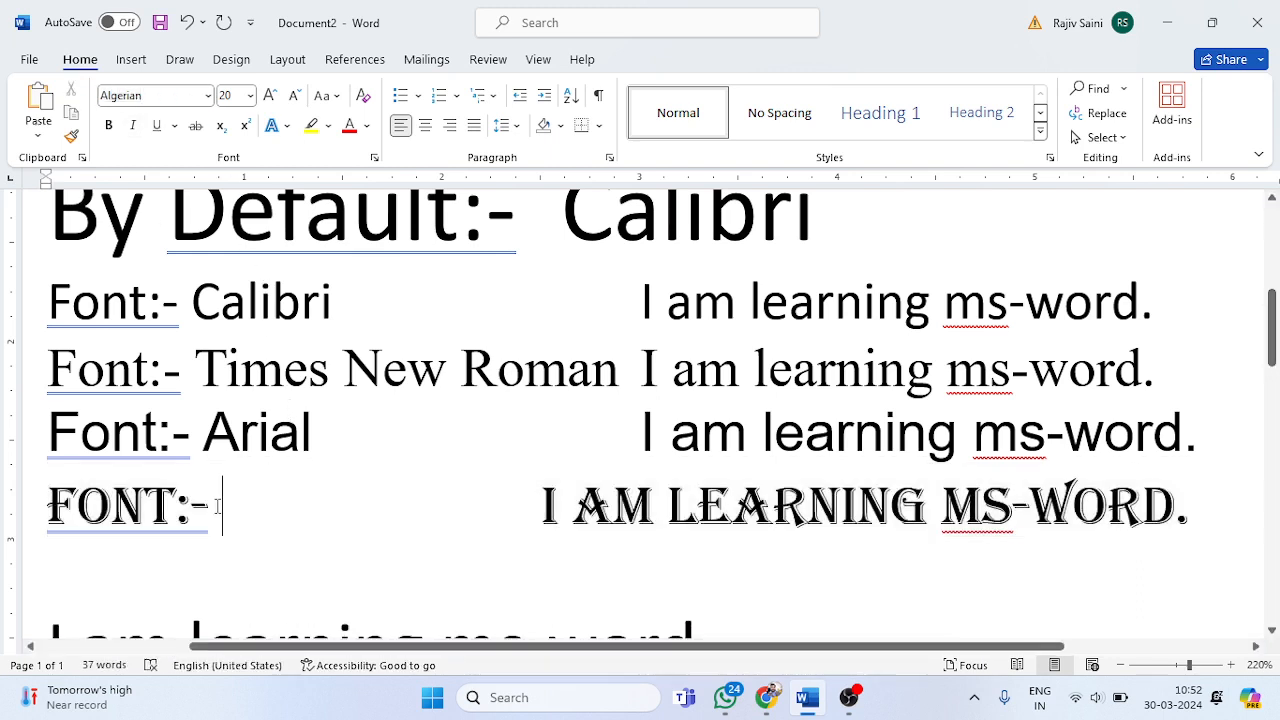
key(ctrl+v)
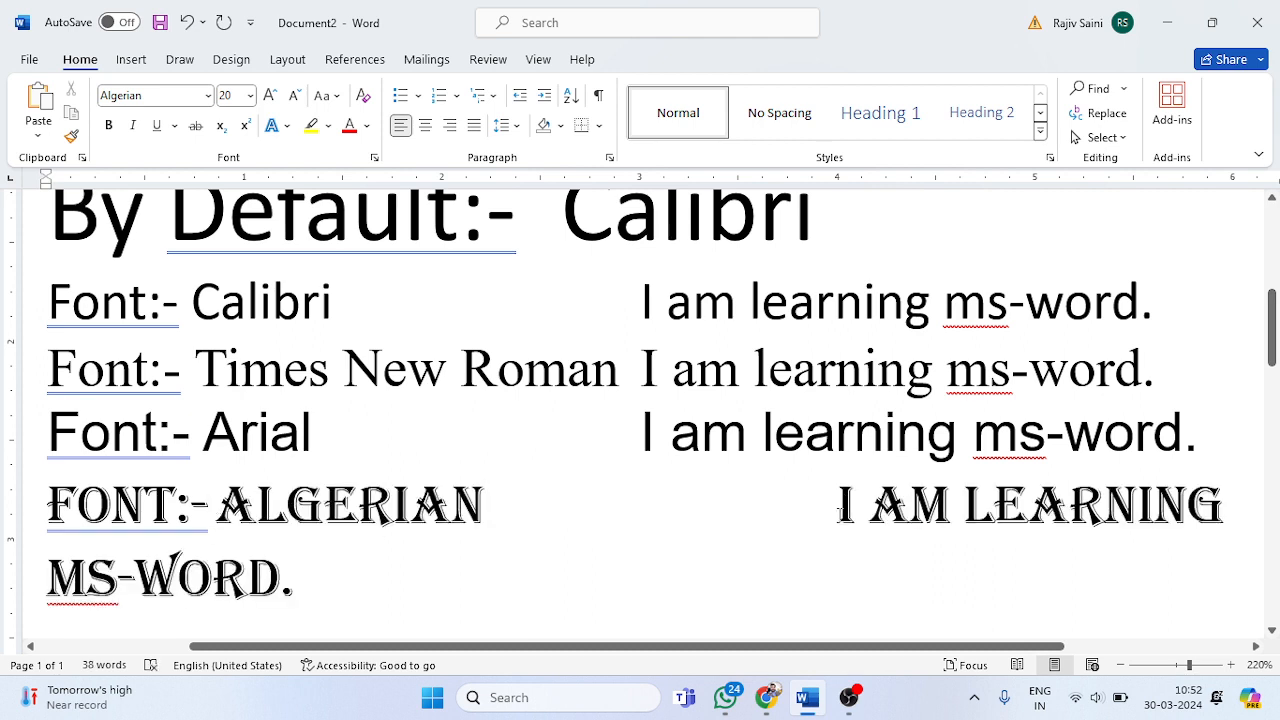
Step: Remove the extra spacing before the Algerian sample sentence to align it with the sentences above
click(836, 505)
key(BackSpace)
key(BackSpace)
key(BackSpace)
key(BackSpace)
key(BackSpace)
key(BackSpace)
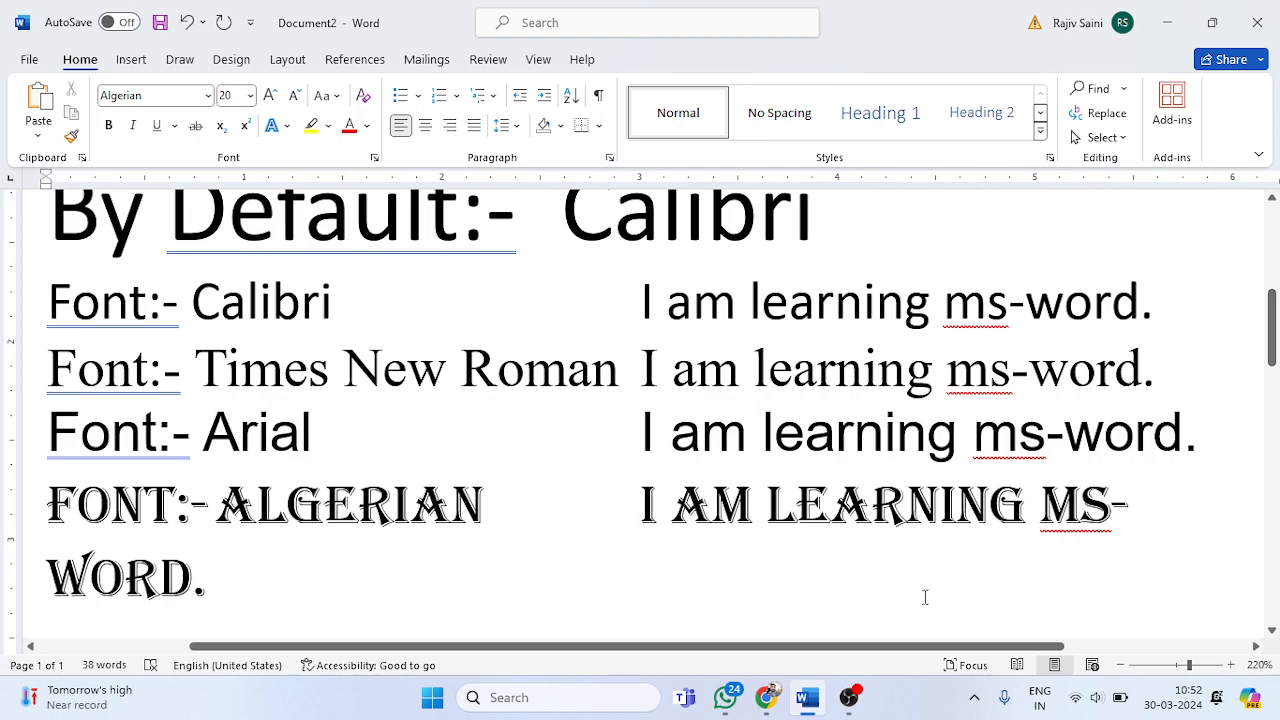
Step: Compare the alignment and appearance of the Calibri, Times New Roman, Arial and Algerian sample sentences
ctrl+scroll(925, 597, down, 8)
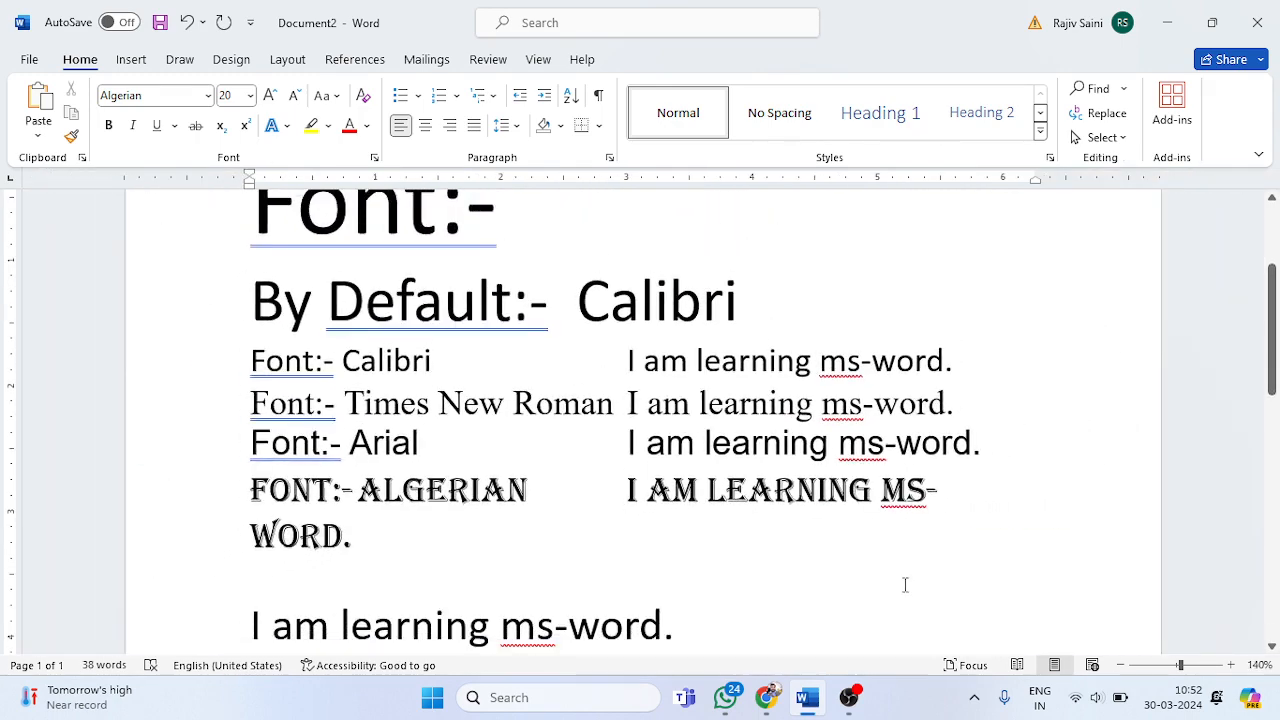
click(733, 455)
ctrl+scroll(733, 457, up, 1)
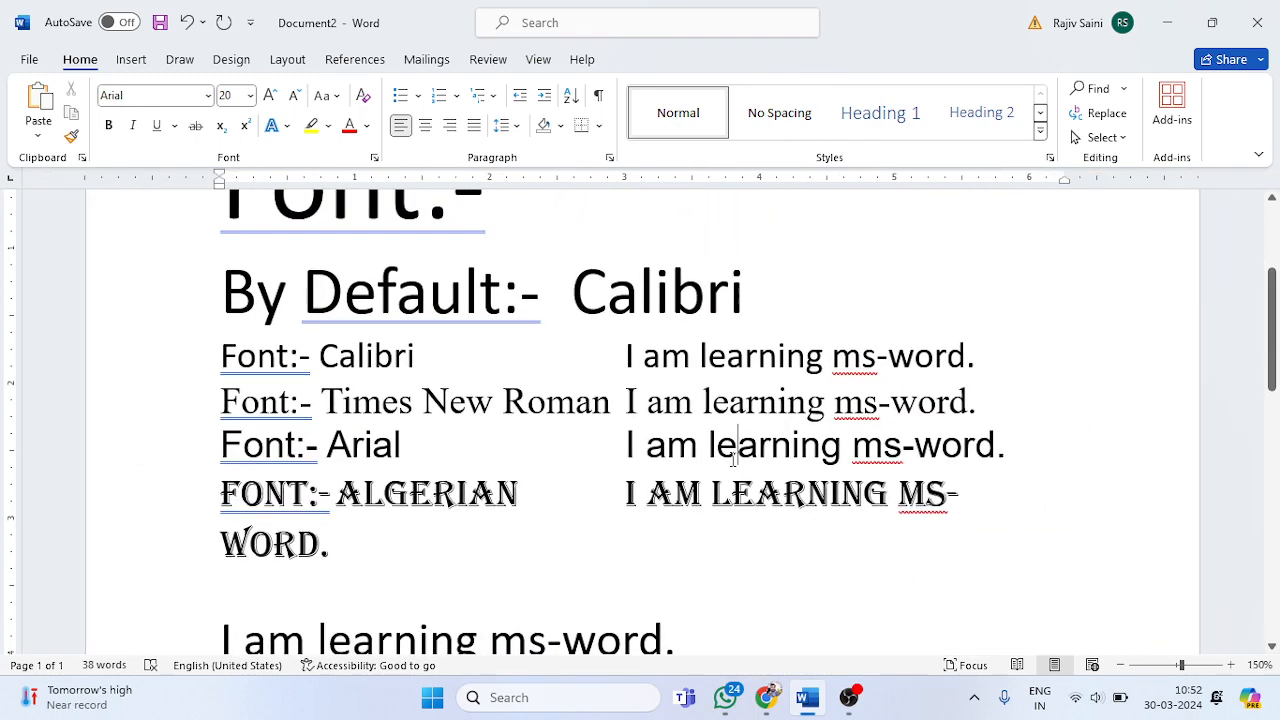
click(628, 360)
drag(630, 402, 631, 447)
click(631, 448)
click(627, 494)
key(Down)
shift+click(623, 495)
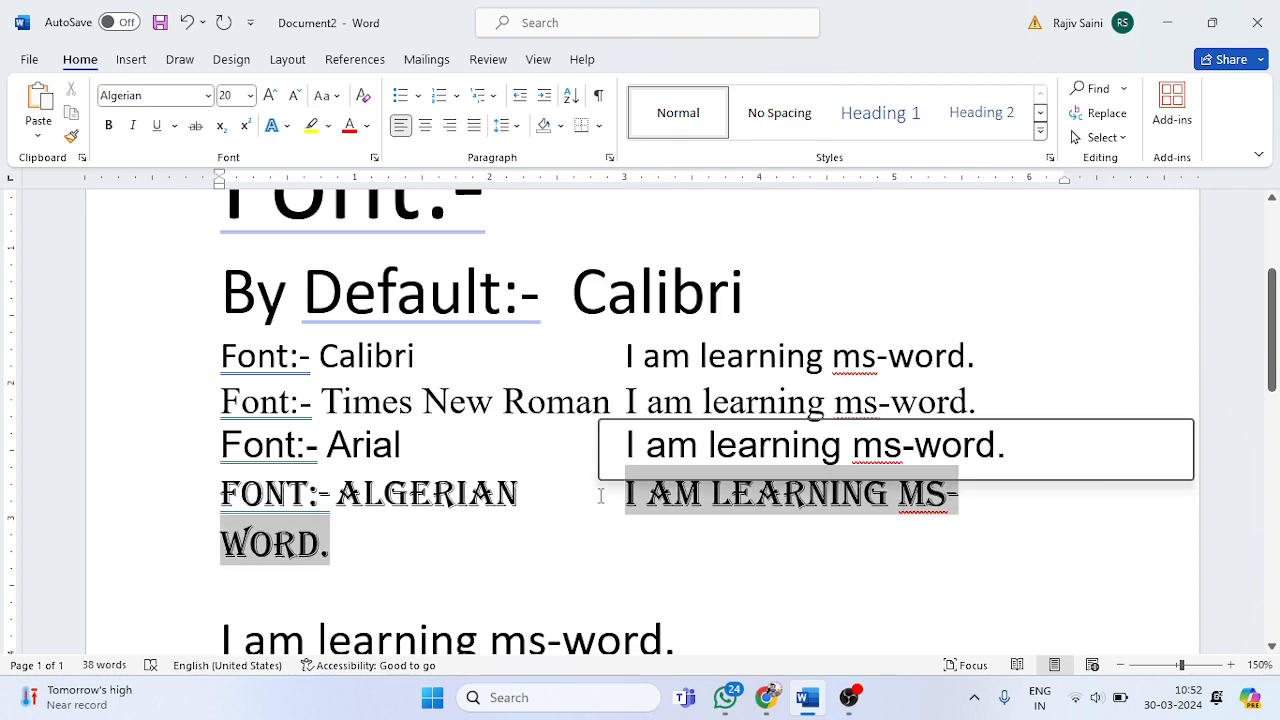
scroll(600, 496, down, 4)
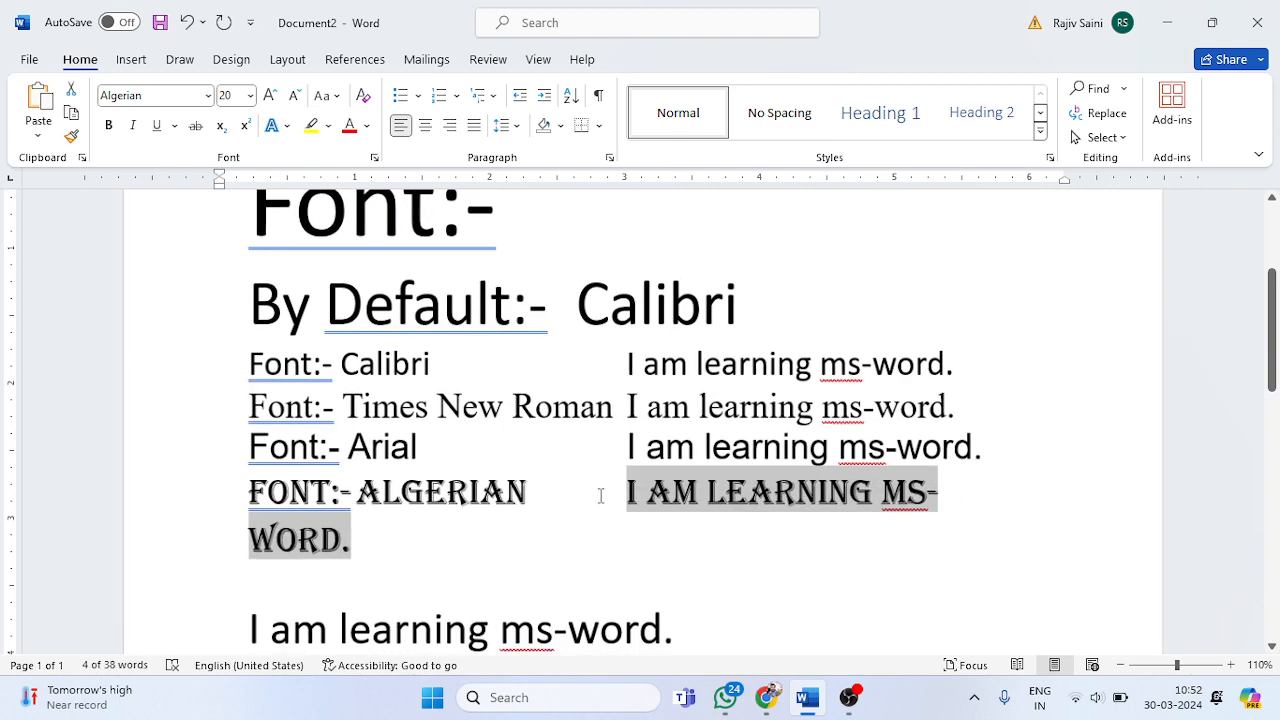
scroll(601, 496, up, 4)
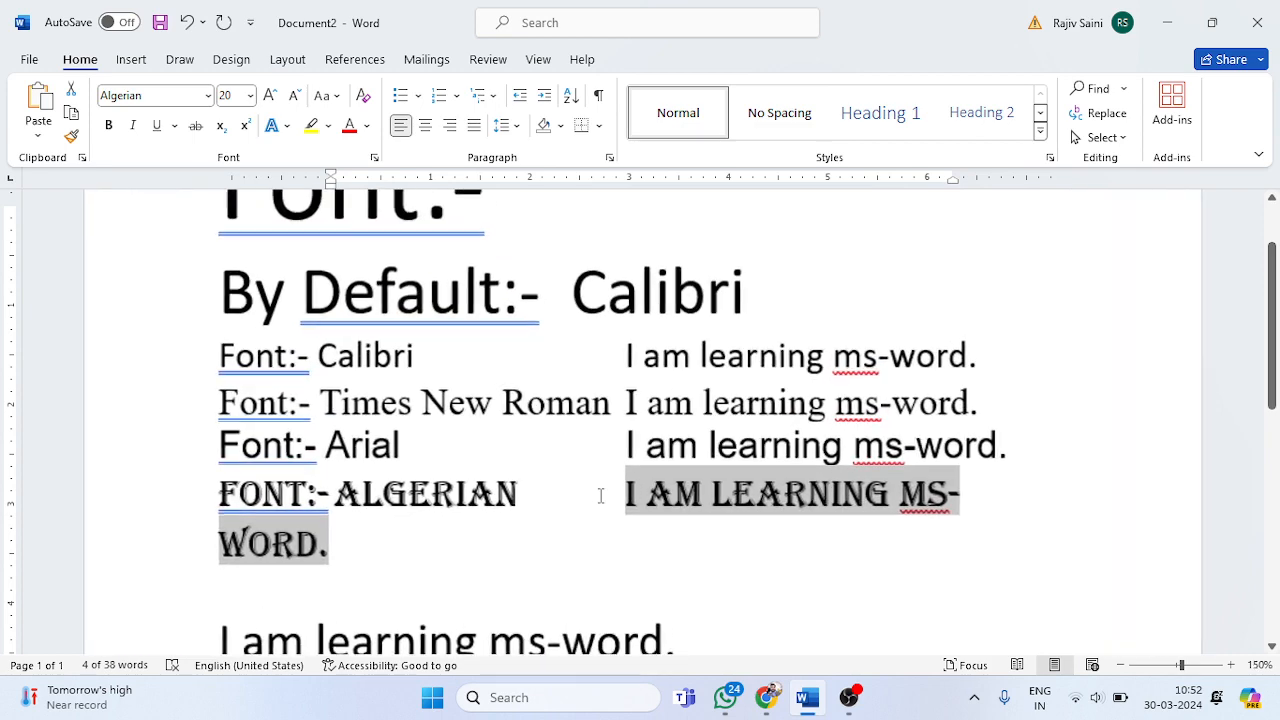
click(673, 530)
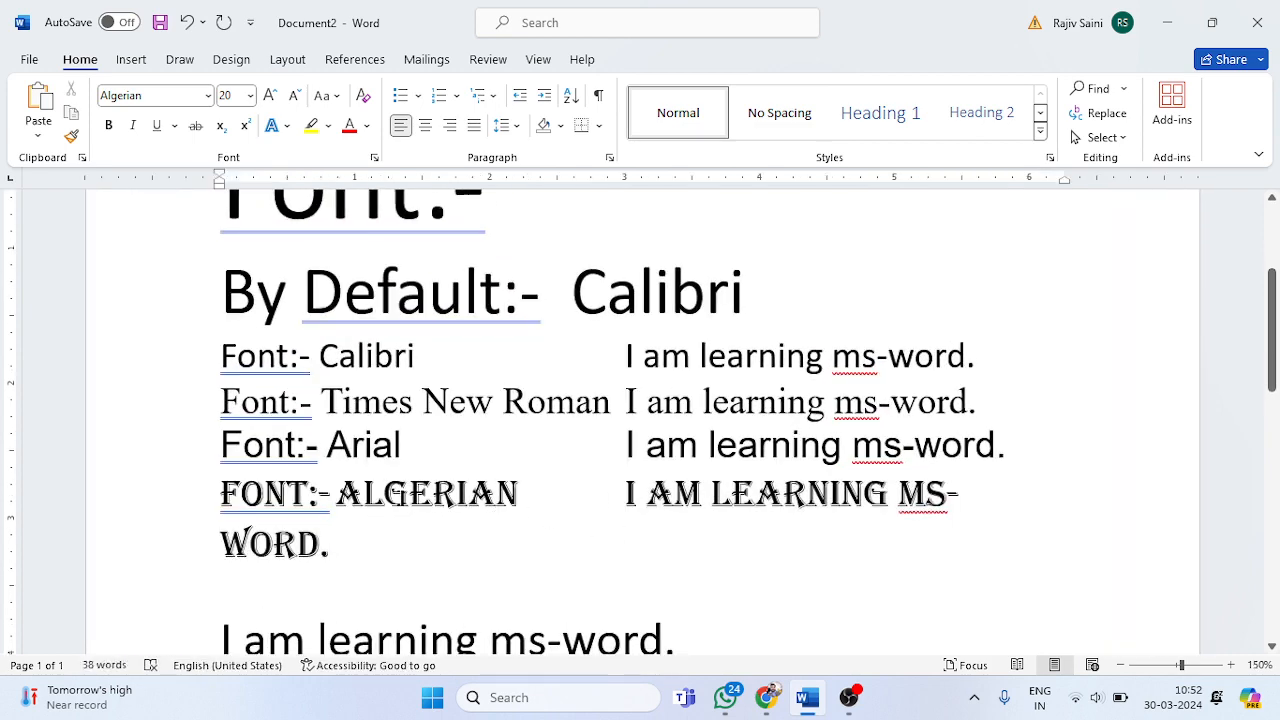
Step: Examine the lettering of the font name in the Algerian line's label
key(Up)
drag(336, 493, 518, 505)
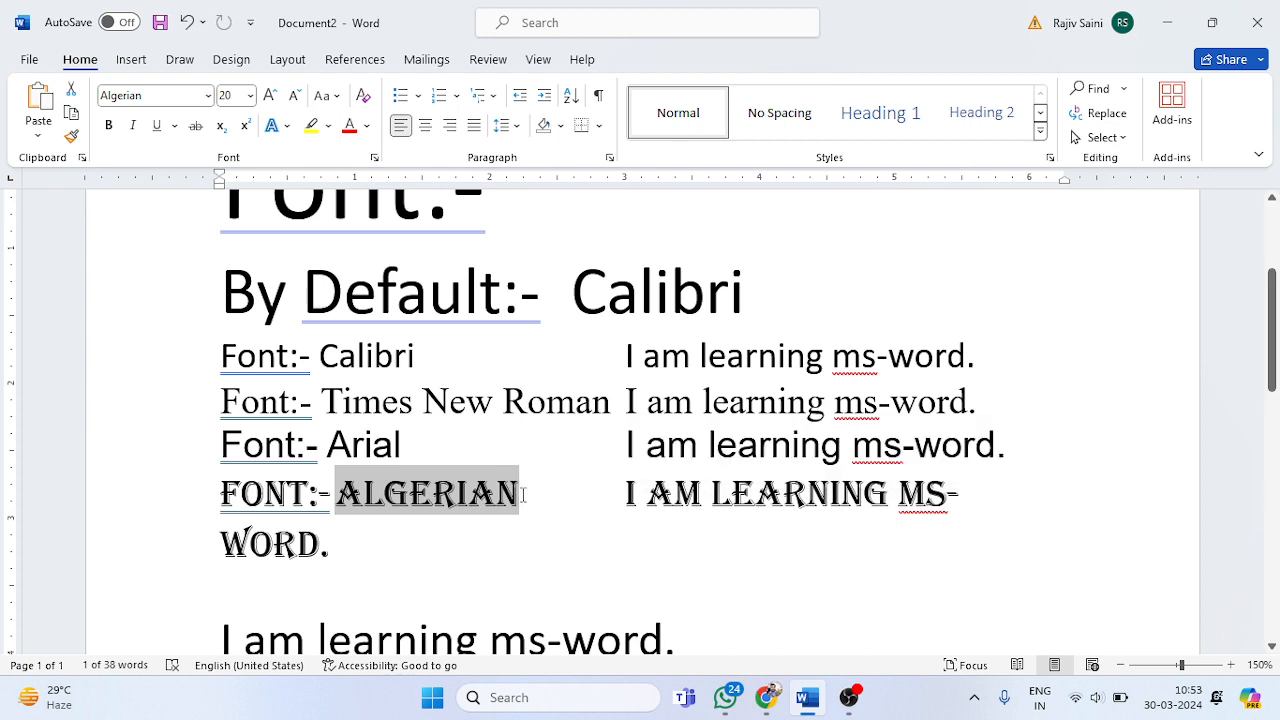
click(535, 490)
drag(535, 490, 350, 493)
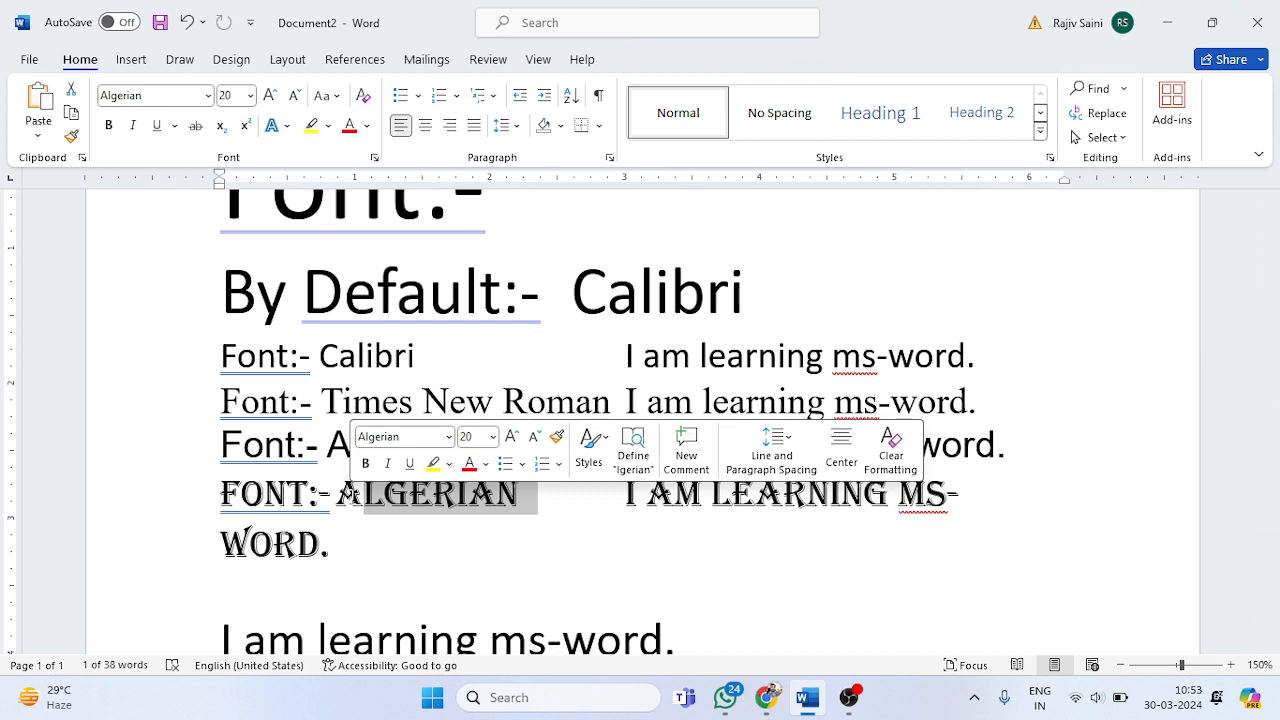
Step: Add the text "hello how are you" after the sample sentence in the Algerian line
click(500, 522)
click(659, 500)
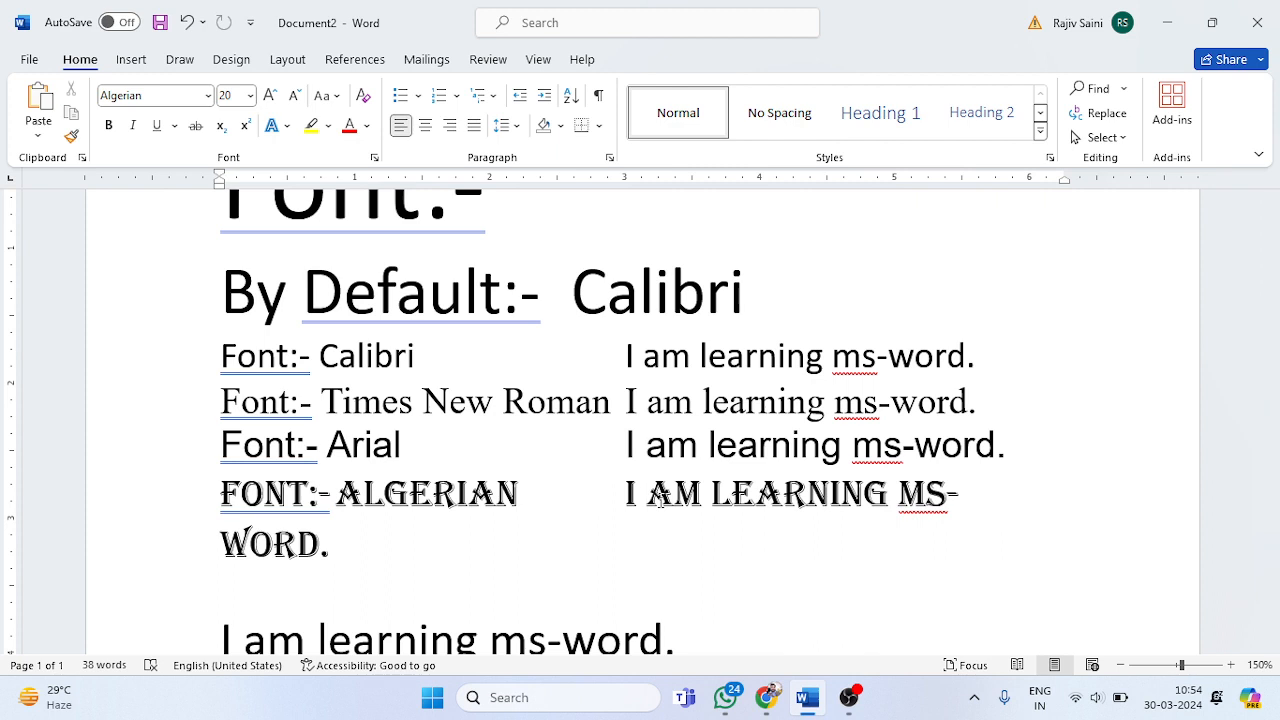
click(328, 537)
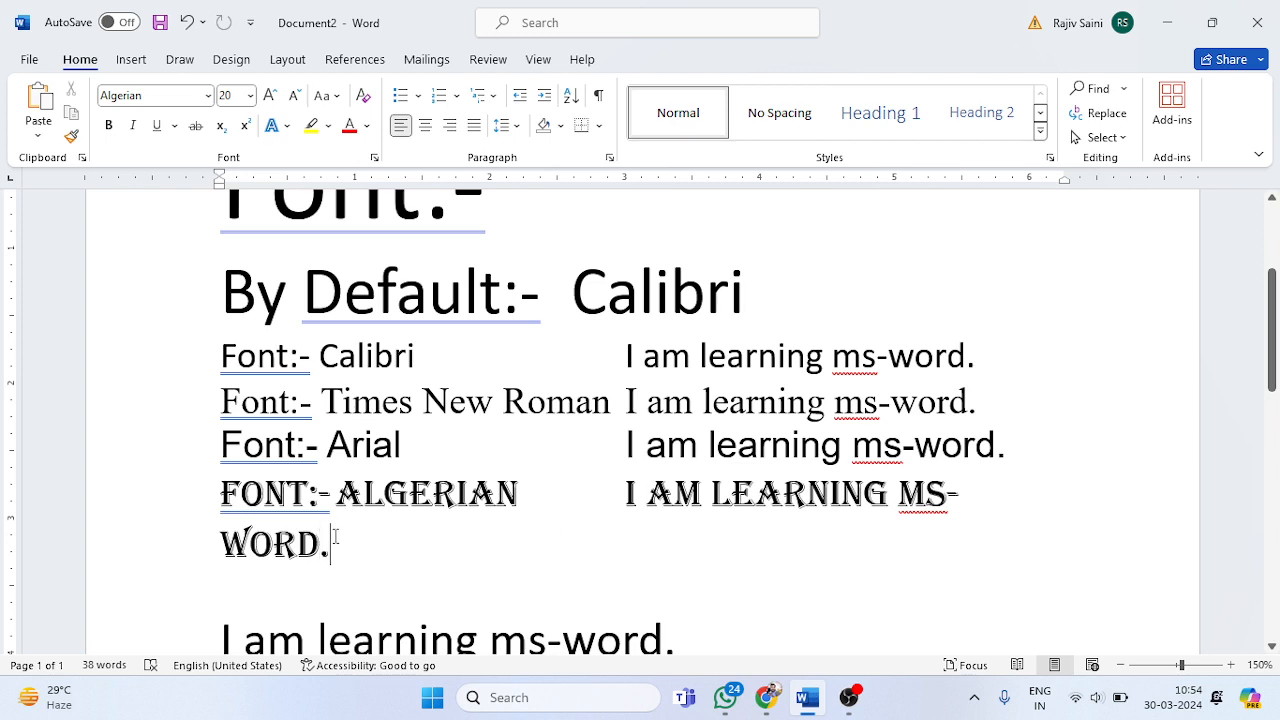
text(hello h)
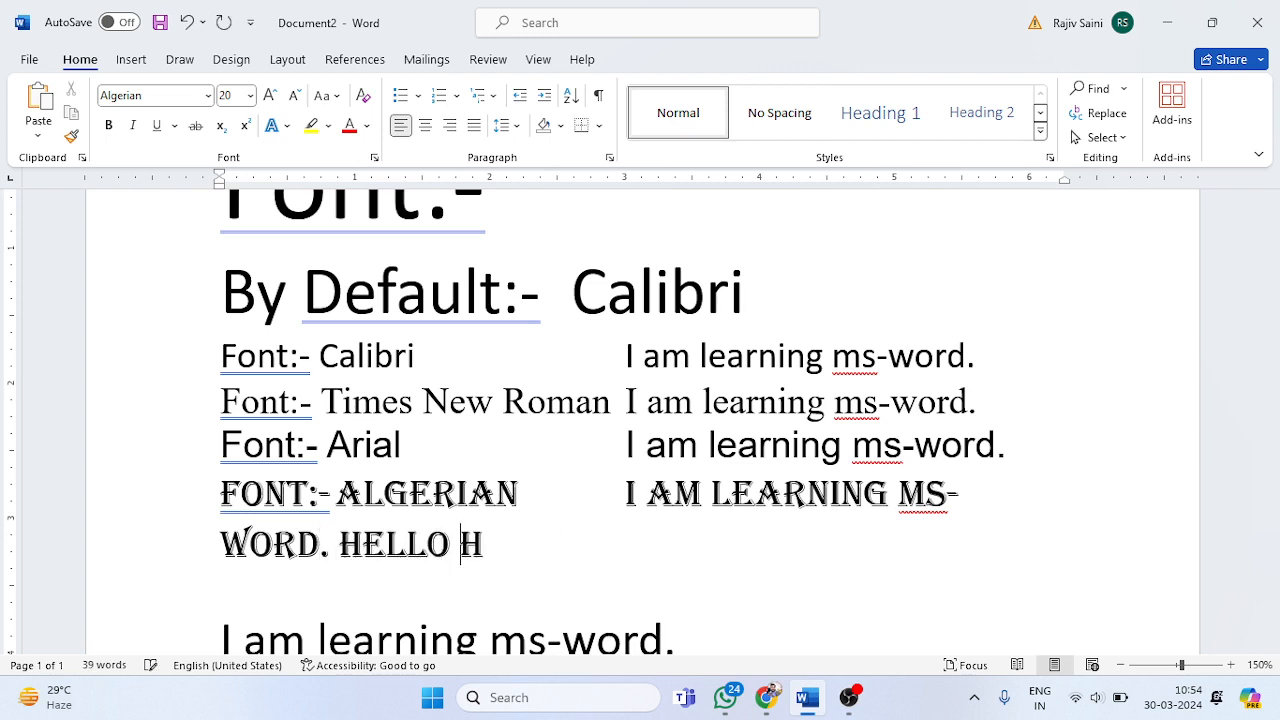
text(ow are )
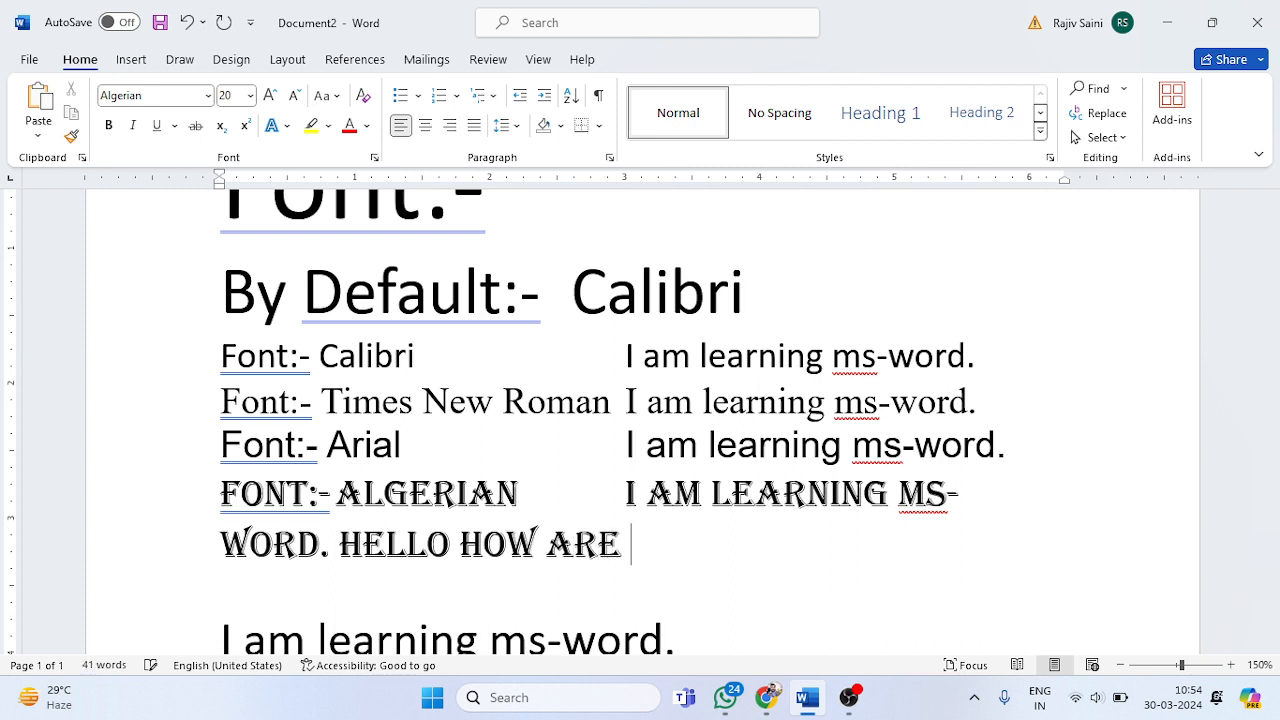
text(you)
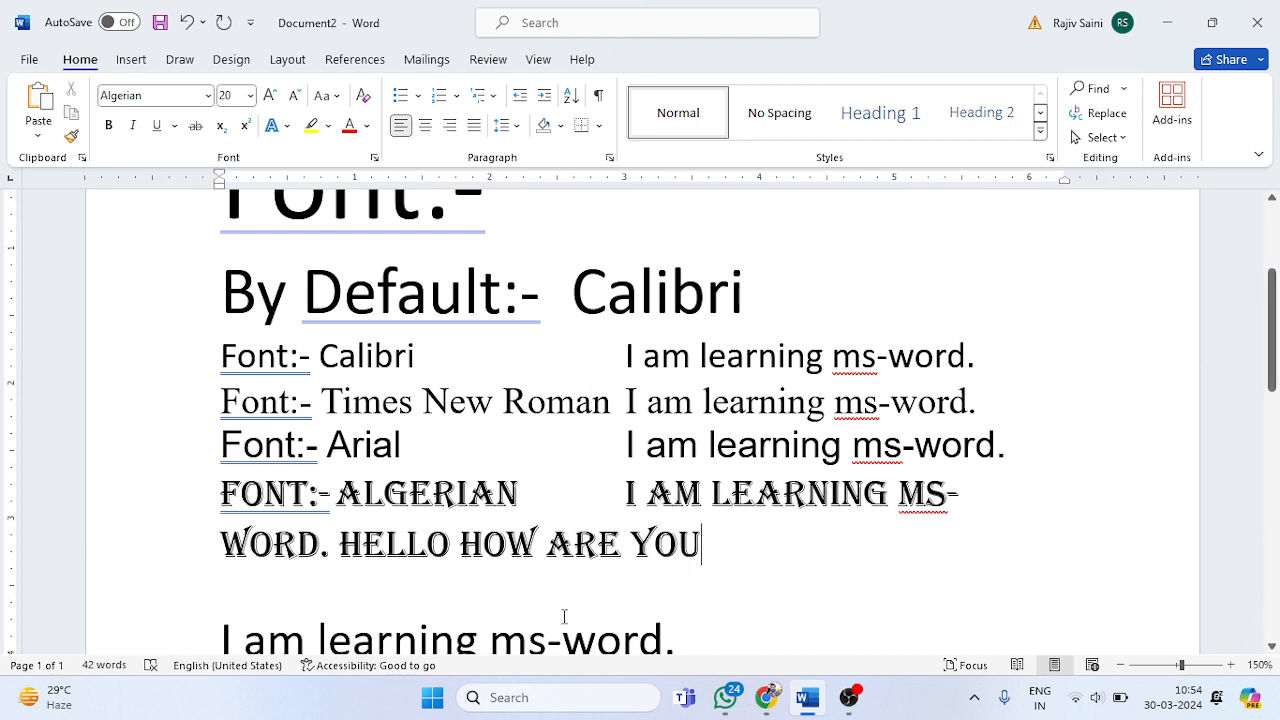
Step: Switch the Algerian line's sample sentence and added text to Times New Roman, and back to Algerian
drag(700, 546, 622, 445)
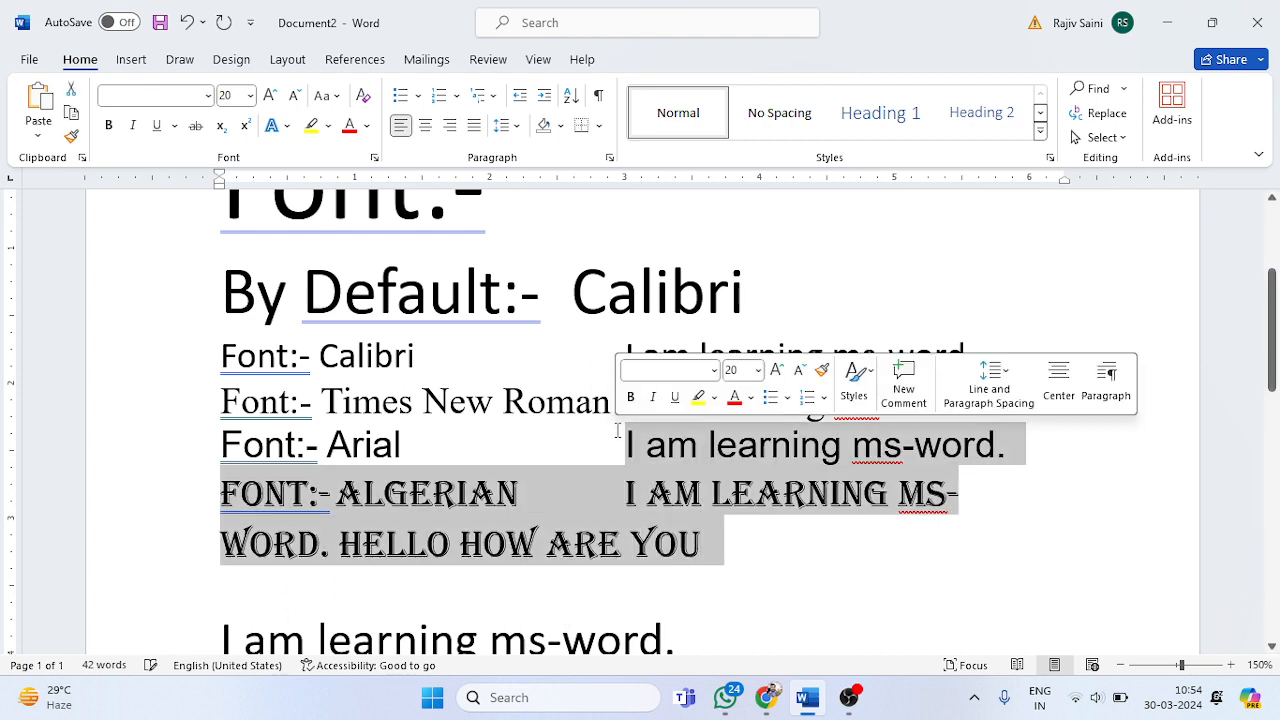
click(655, 545)
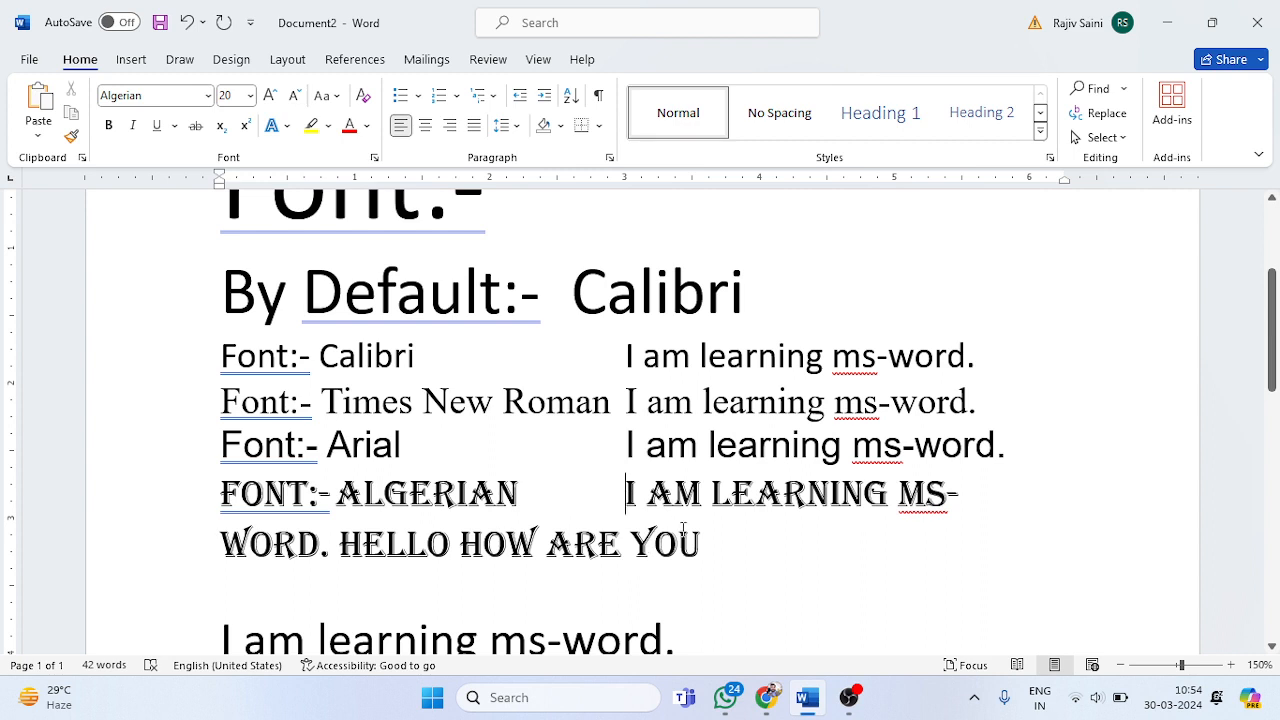
drag(629, 496, 700, 545)
click(208, 95)
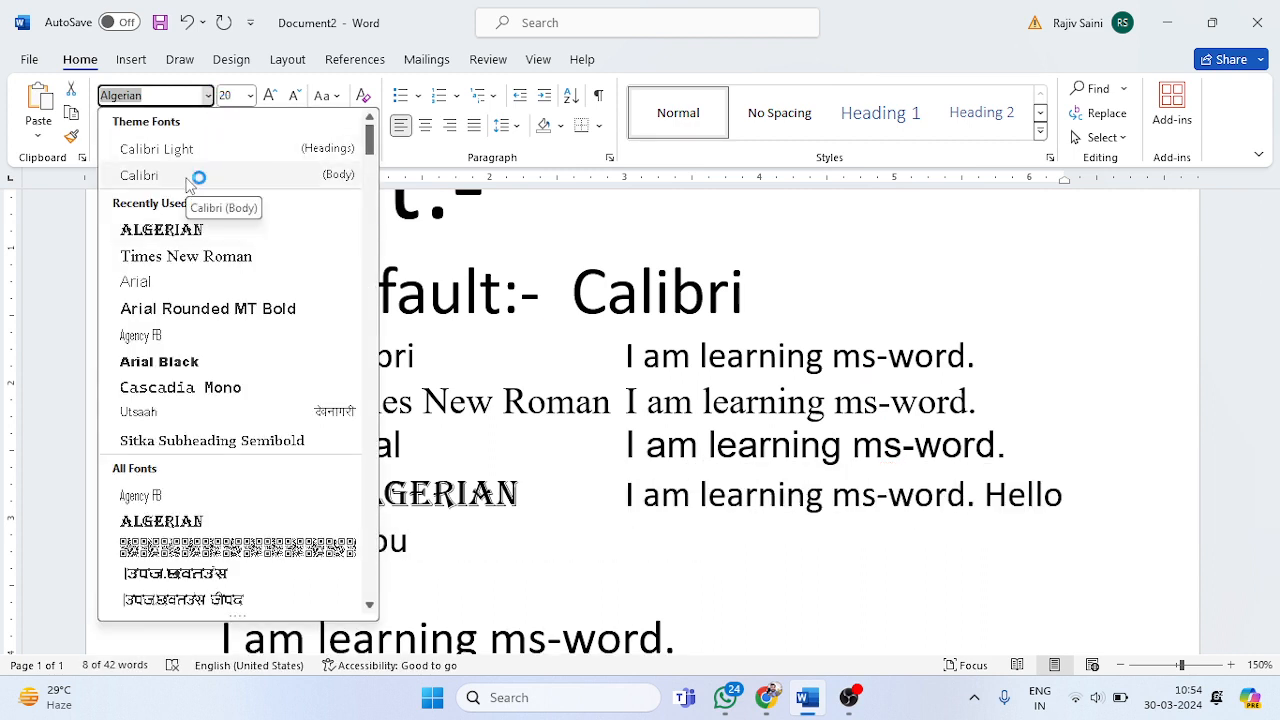
click(199, 258)
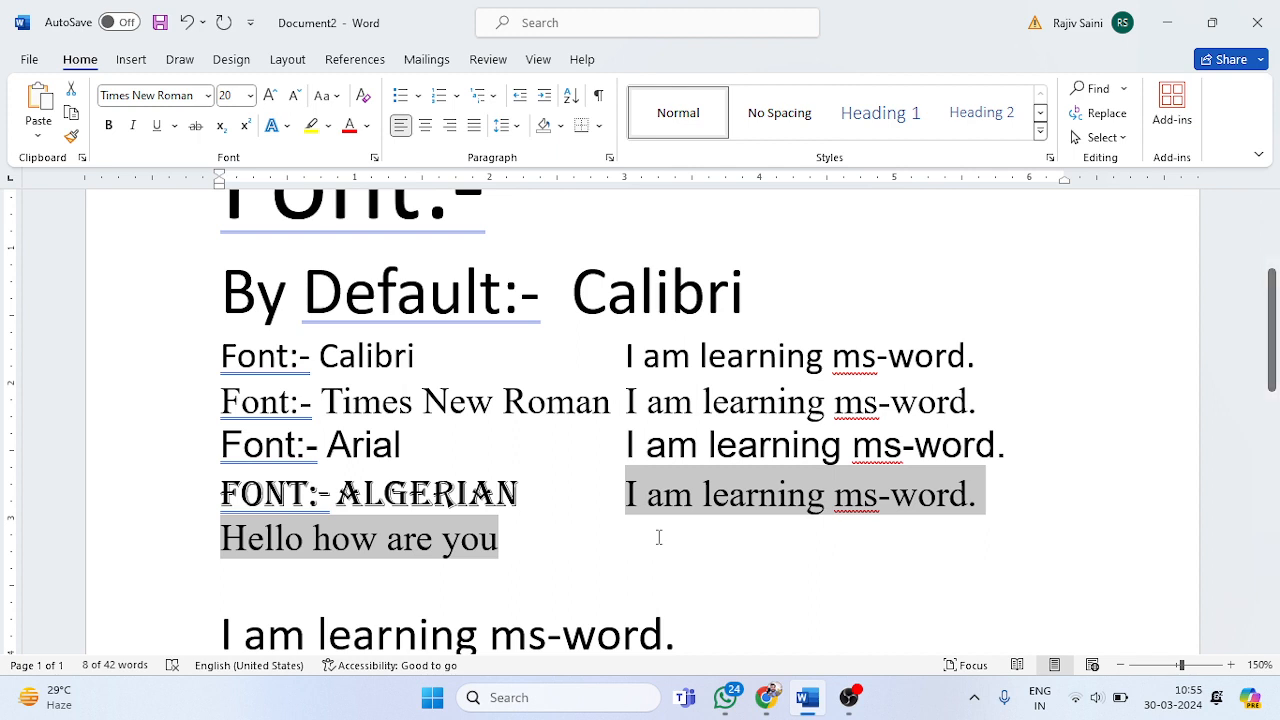
click(208, 95)
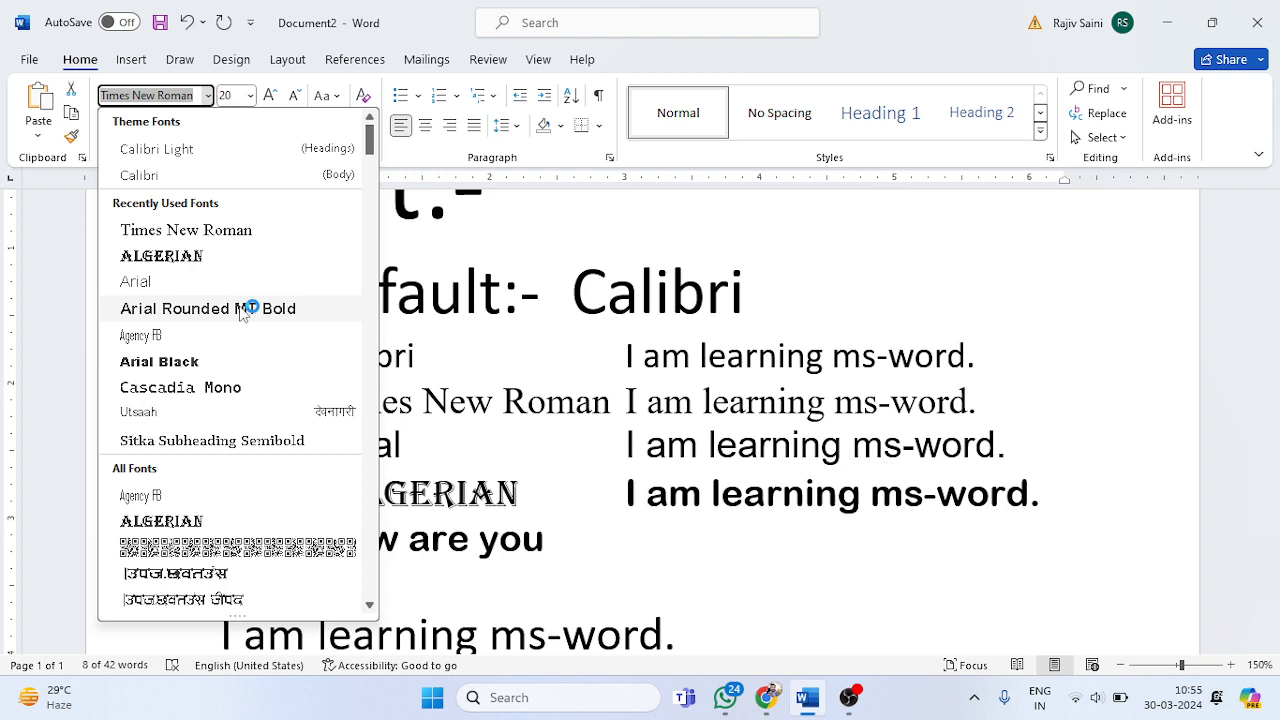
click(190, 260)
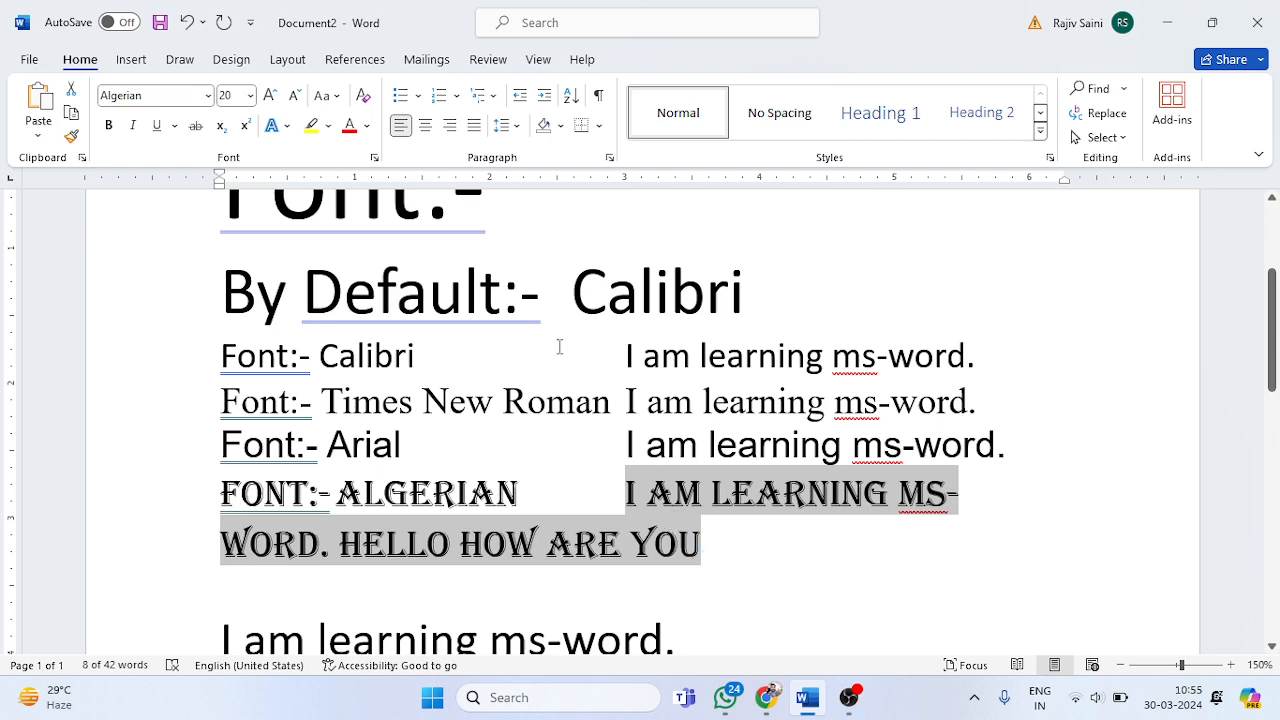
Step: Browse the available fonts for the selected Algerian sample text without applying one
click(207, 95)
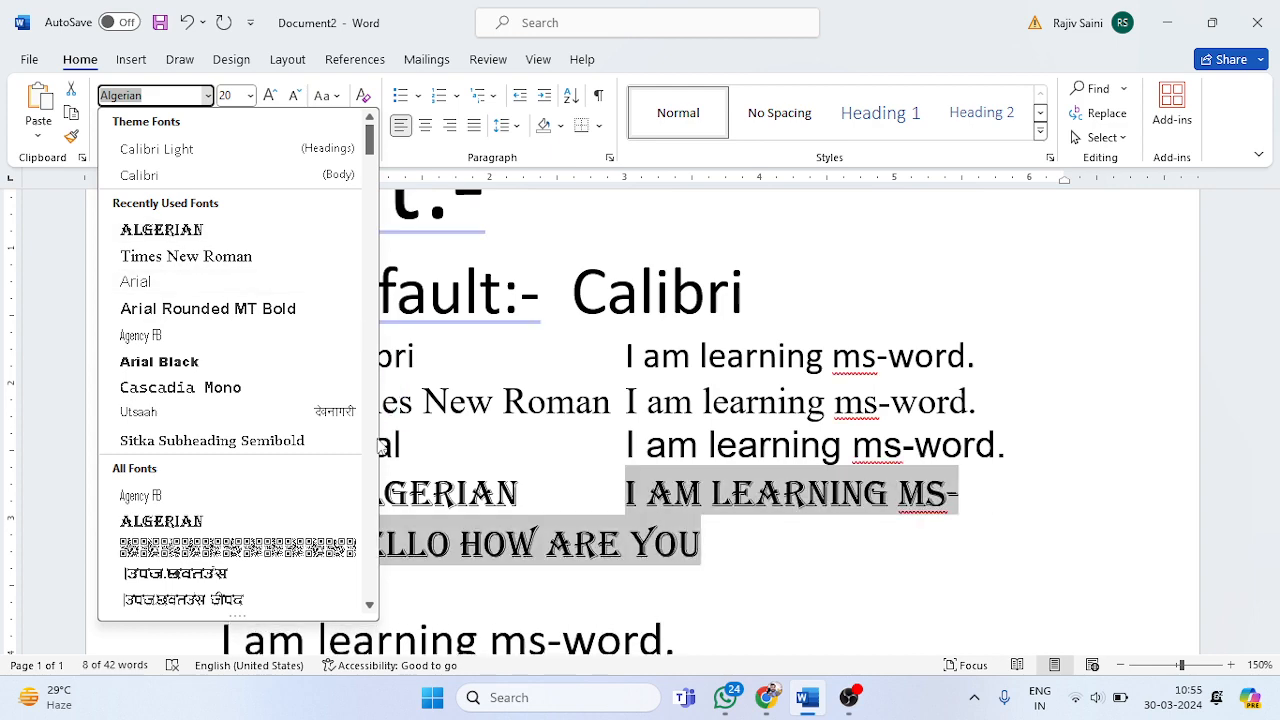
scroll(372, 484, down, 10)
scroll(370, 484, down, 20)
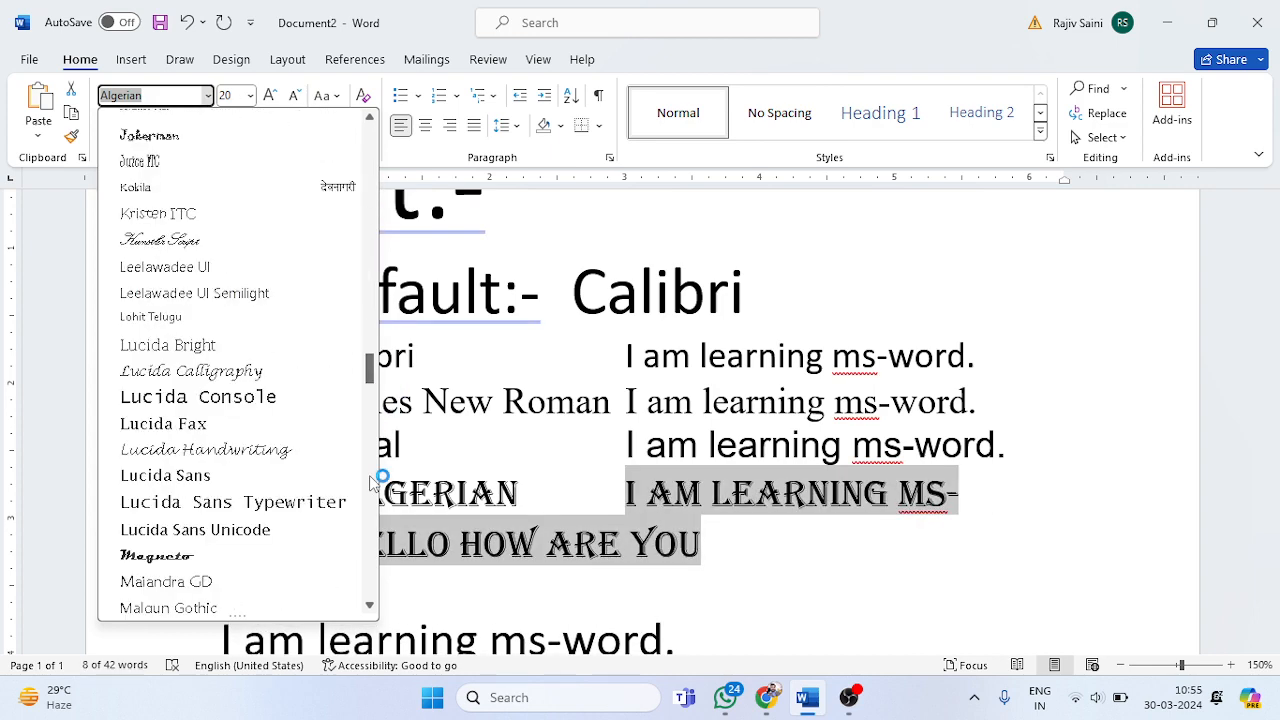
drag(370, 484, 343, 62)
click(571, 410)
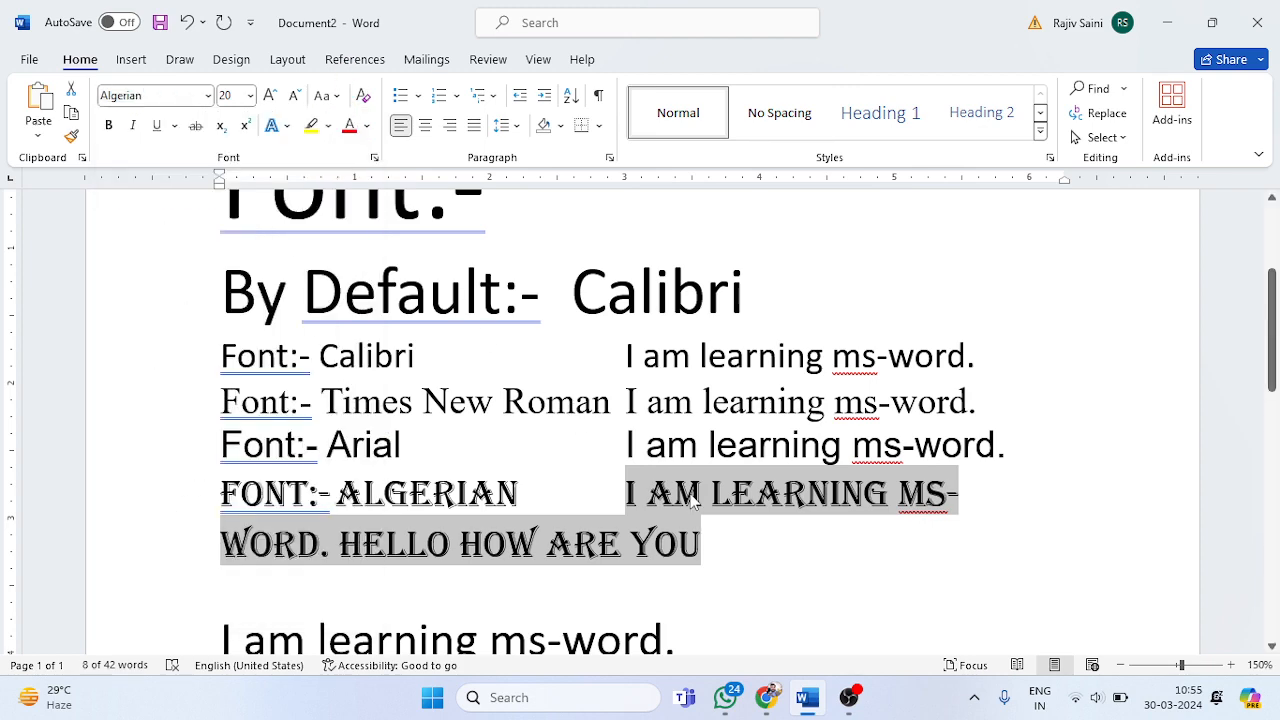
click(753, 533)
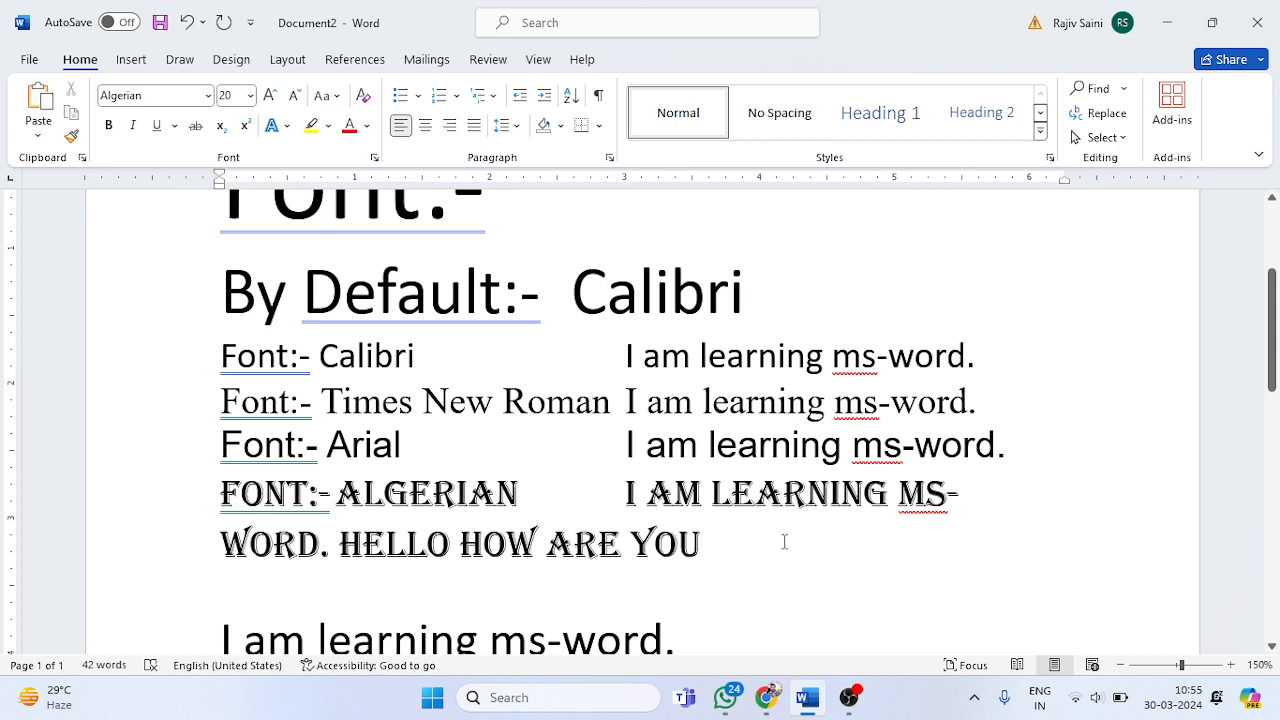
Step: Reduce the font size of the Algerian sample sentence and its added text to 10
drag(783, 540, 625, 491)
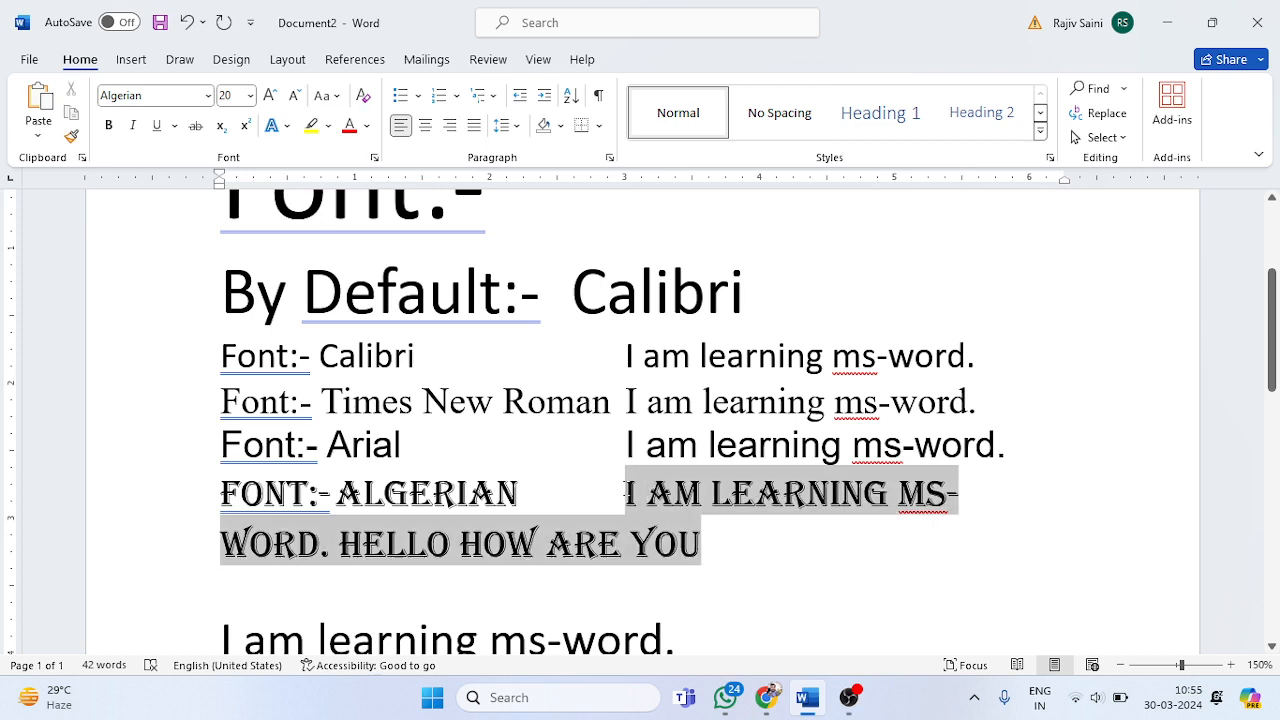
click(295, 96)
click(295, 96)
click(295, 96)
click(295, 96)
click(295, 96)
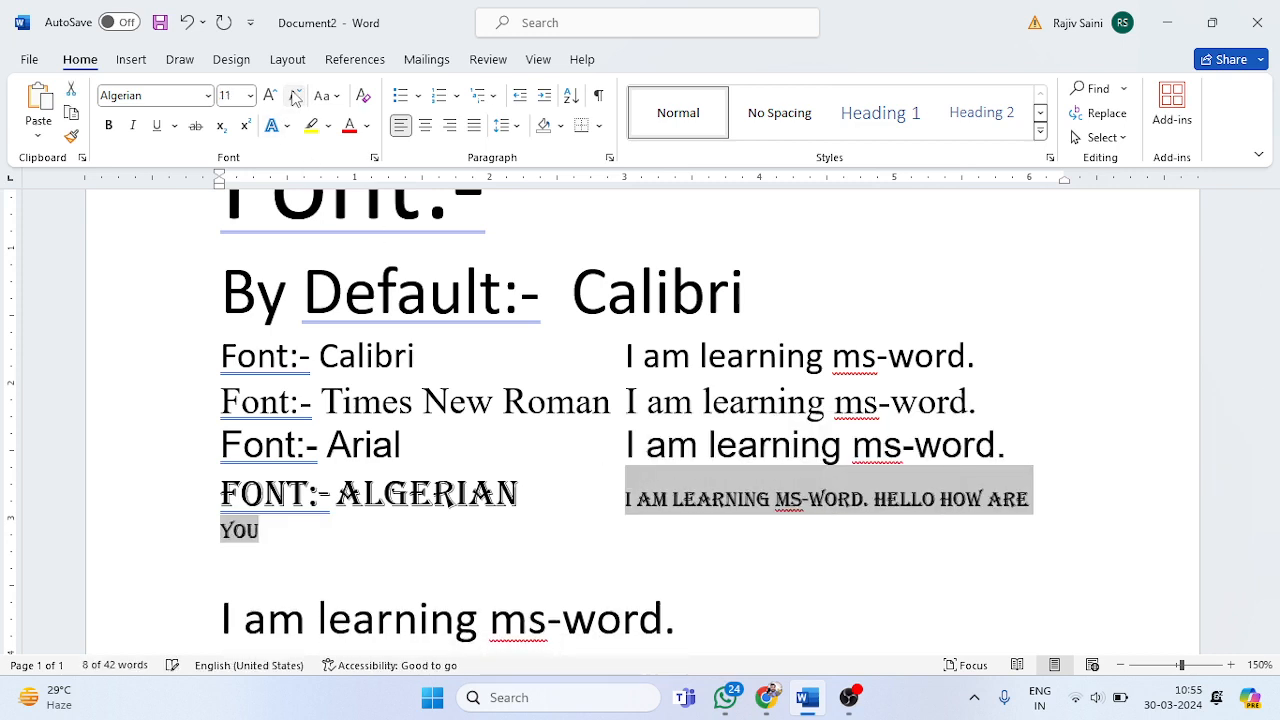
click(295, 96)
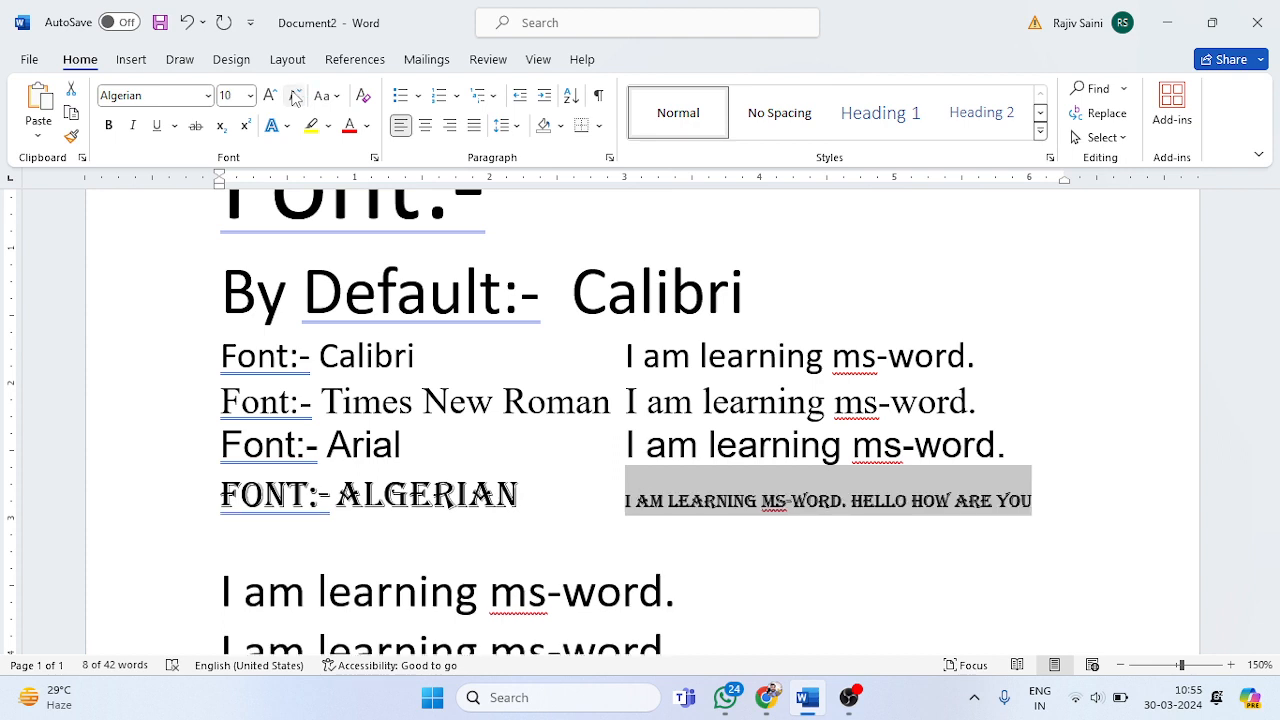
Step: Move "how are you" to its own line with a blank line above it, and end it with a question mark
click(1060, 509)
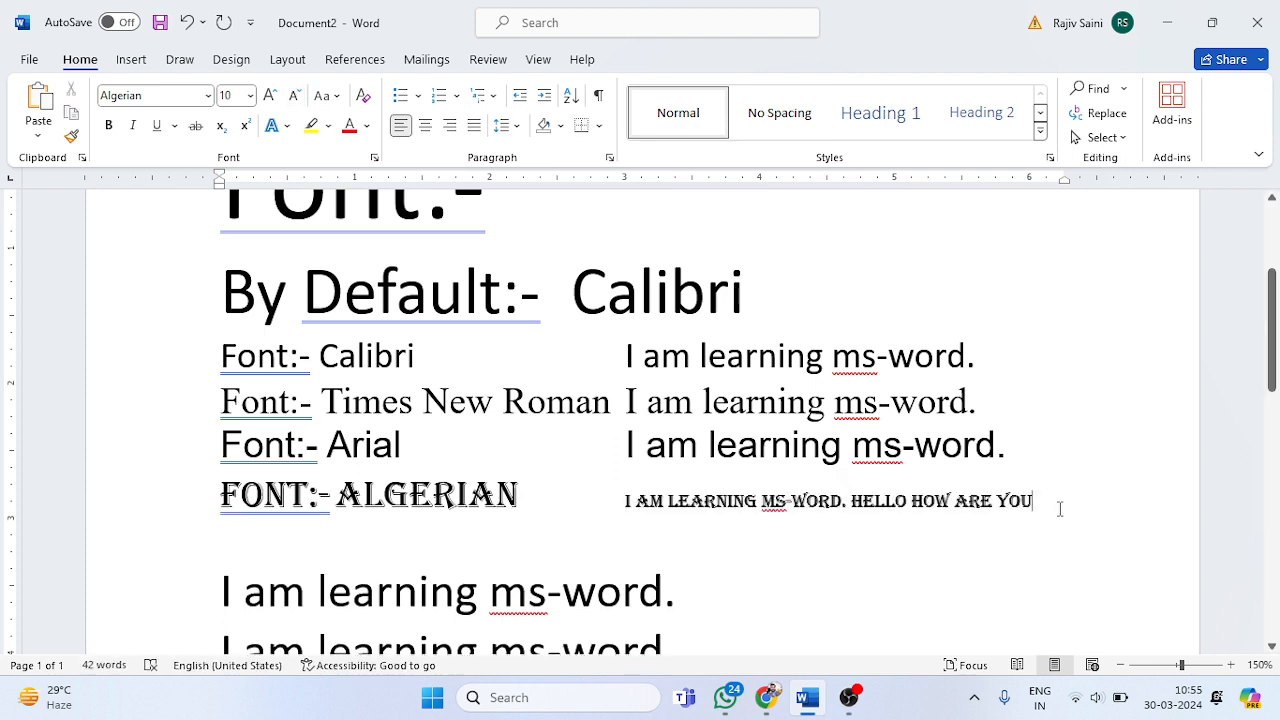
key(Return)
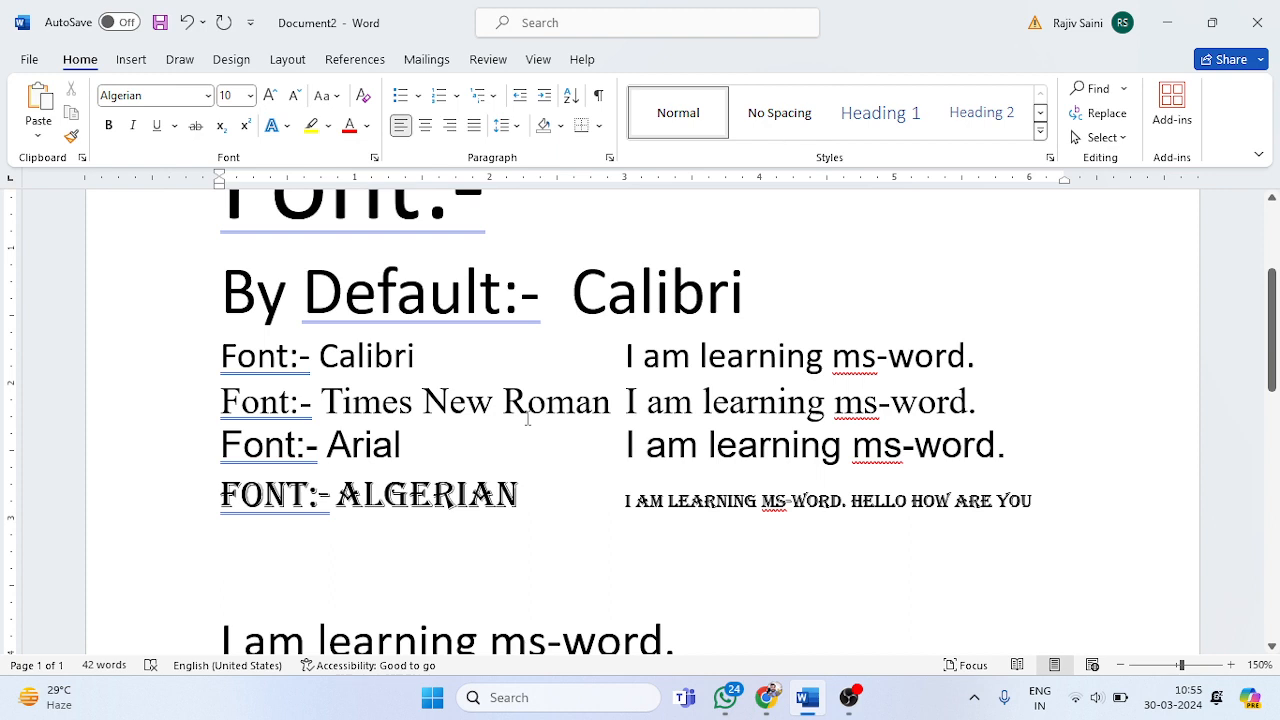
click(912, 500)
key(Return)
key(Return)
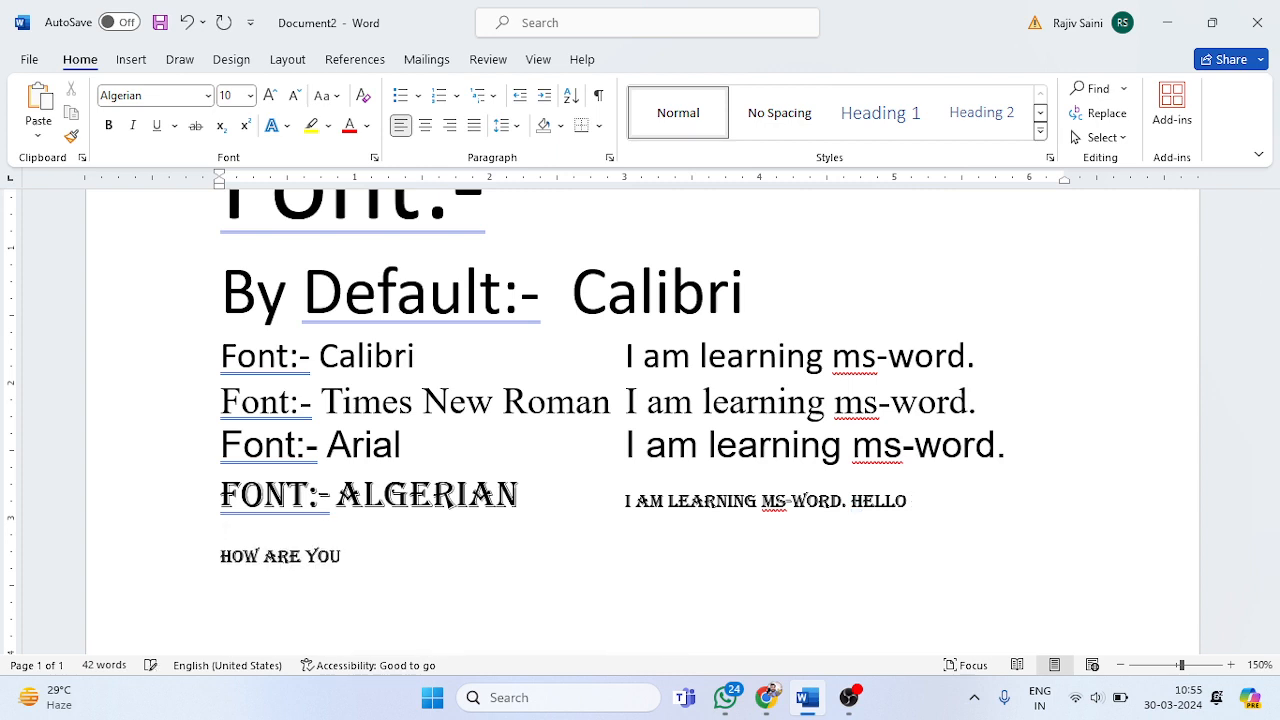
click(376, 545)
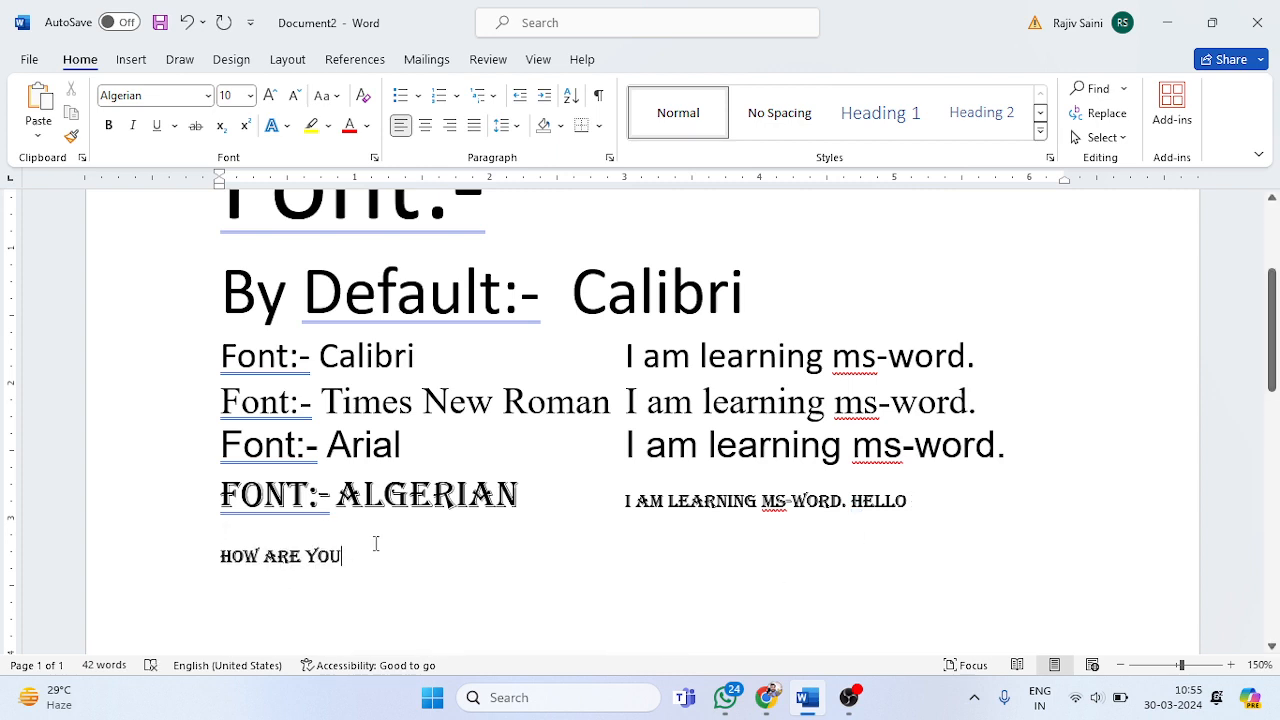
text(?)
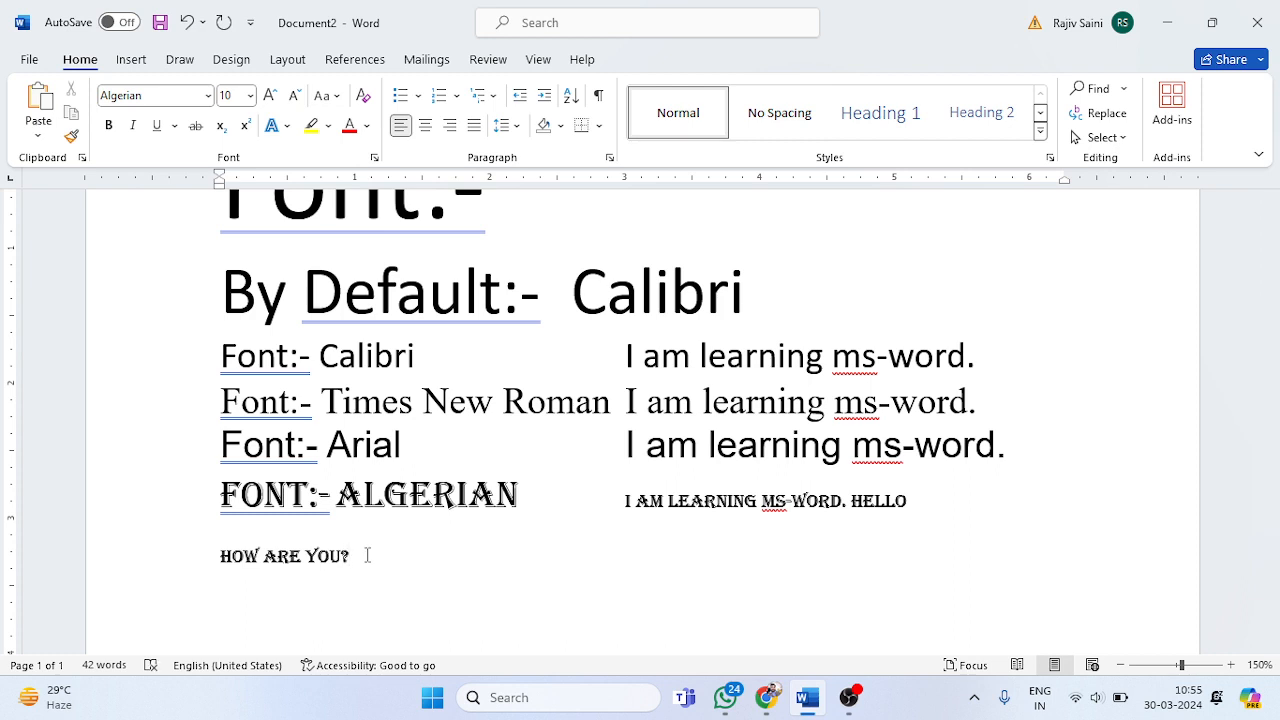
Step: Enlarge the "How are you?" line to font size 28
triple_click(367, 555)
key(shift+Up)
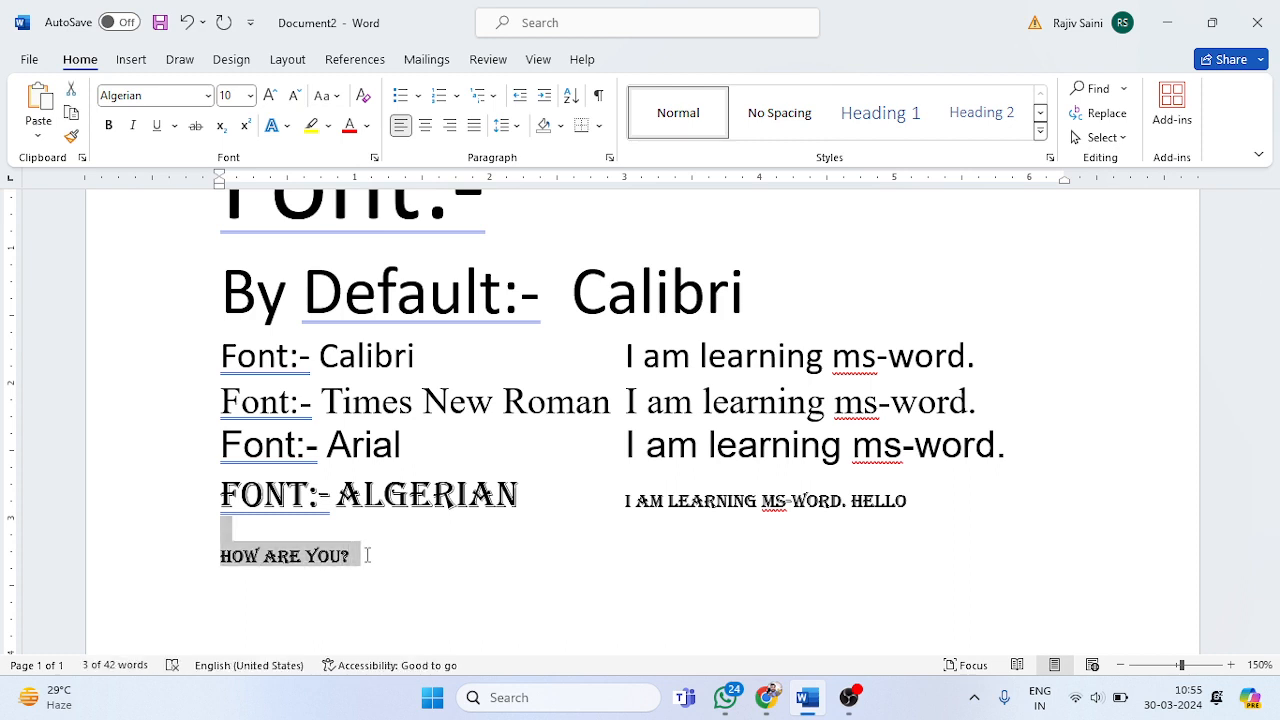
key(shift+Down)
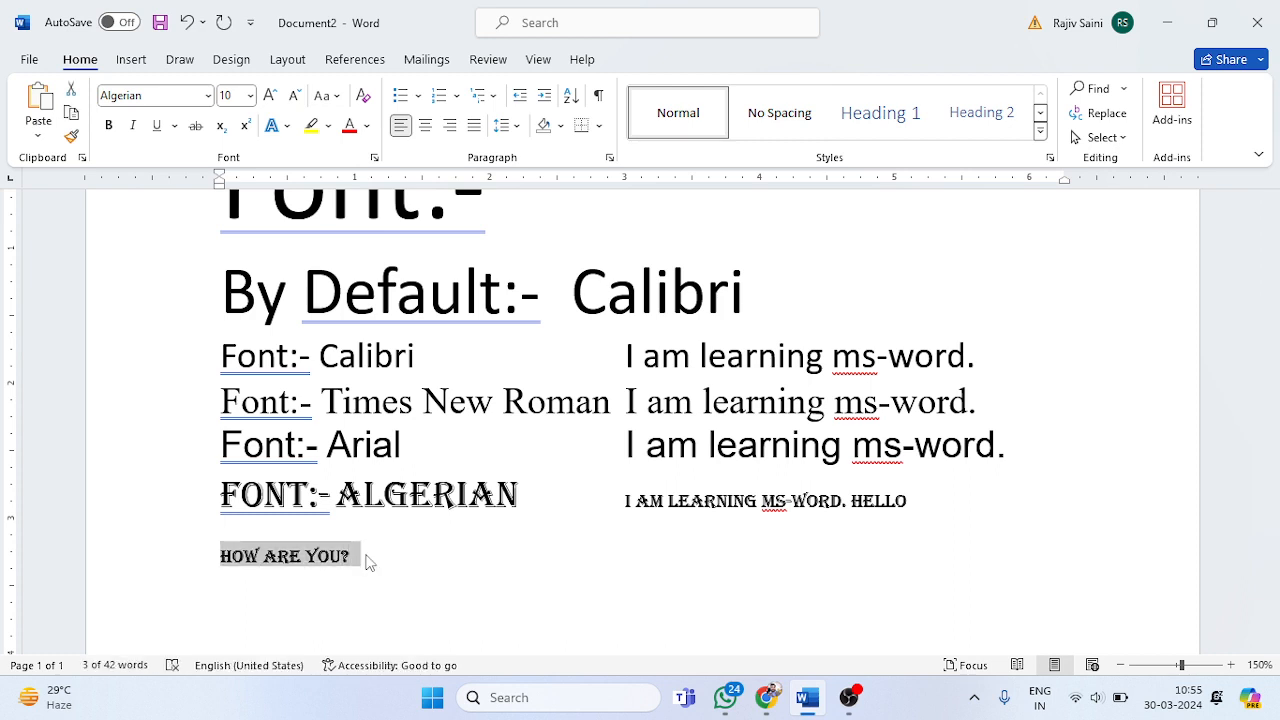
click(270, 96)
click(270, 96)
click(270, 96)
click(270, 96)
click(270, 96)
click(270, 96)
click(270, 96)
click(270, 96)
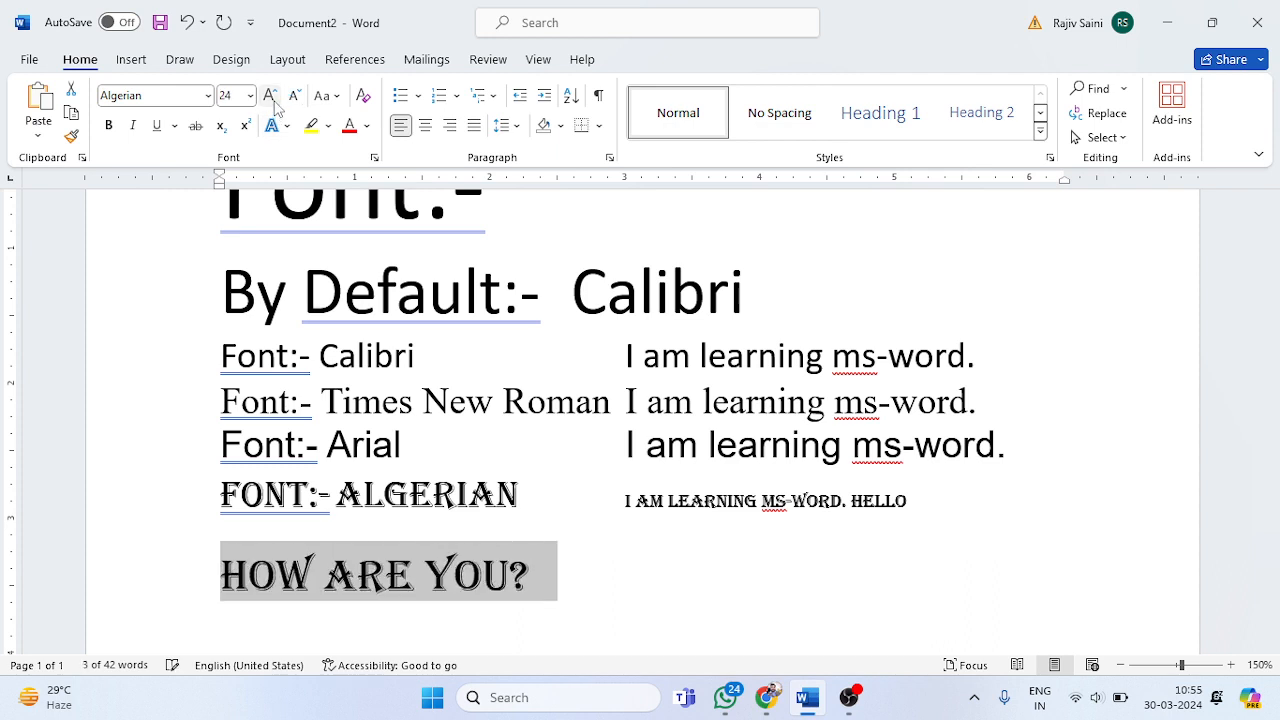
click(276, 102)
click(276, 102)
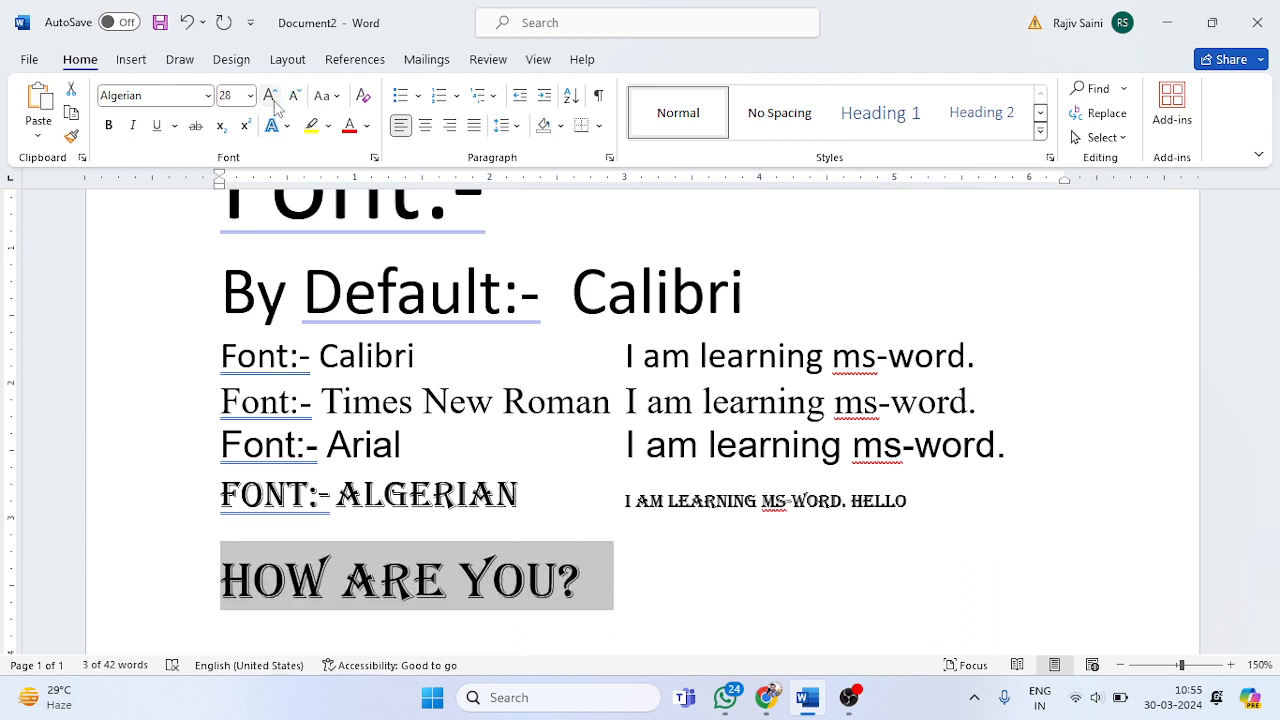
Step: Apply the AlphanumericQR Space font to the "How are you?" line
click(211, 99)
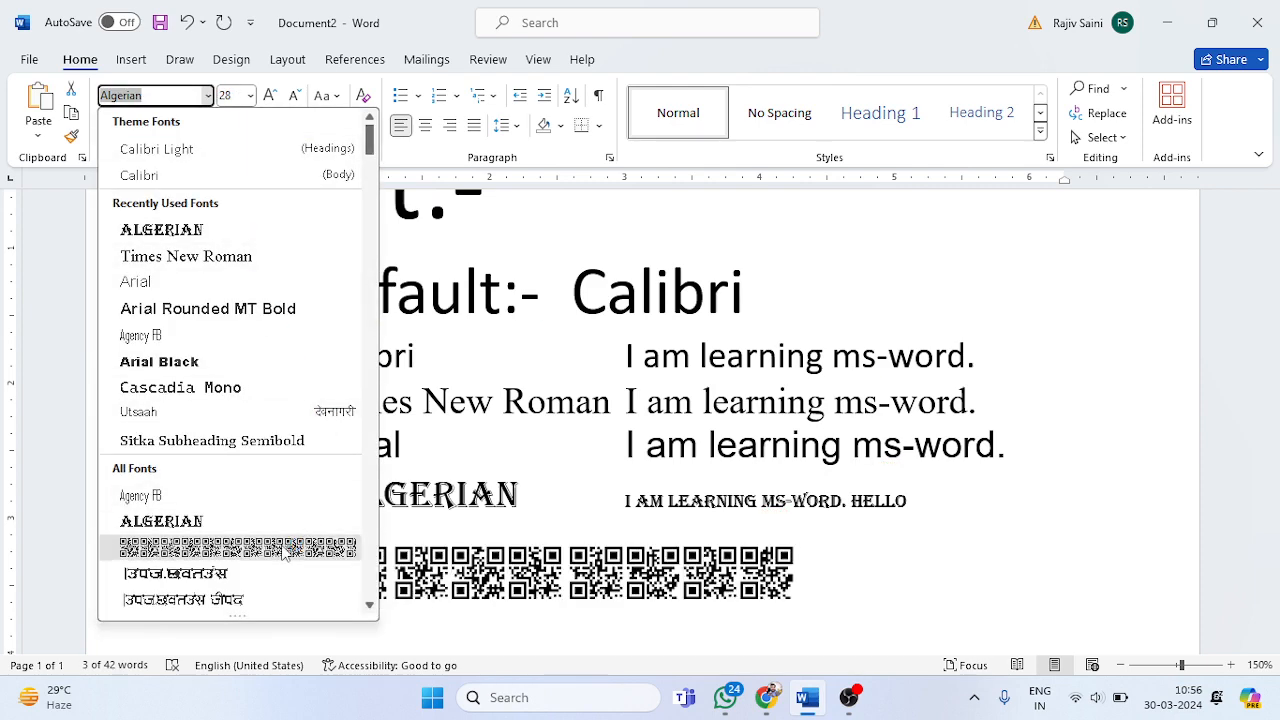
click(285, 553)
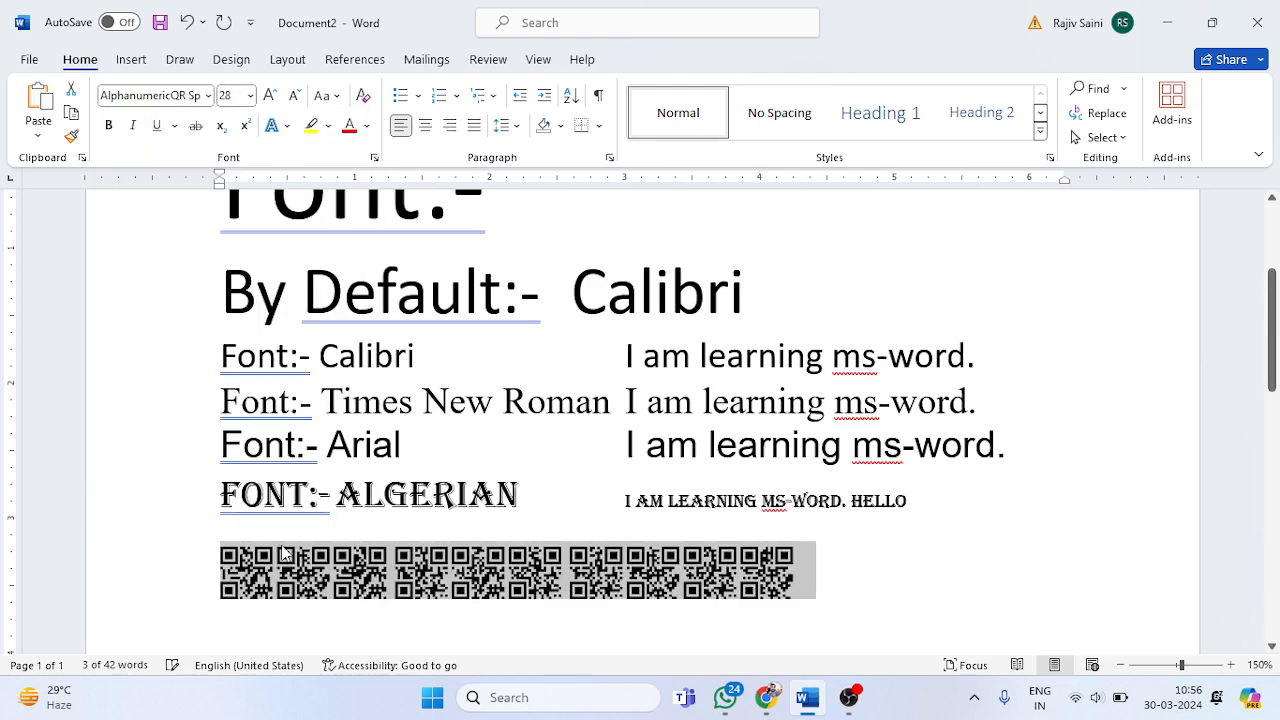
click(863, 571)
Step: Indent the QR-code text line until its start aligns with the sample sentences above
click(224, 565)
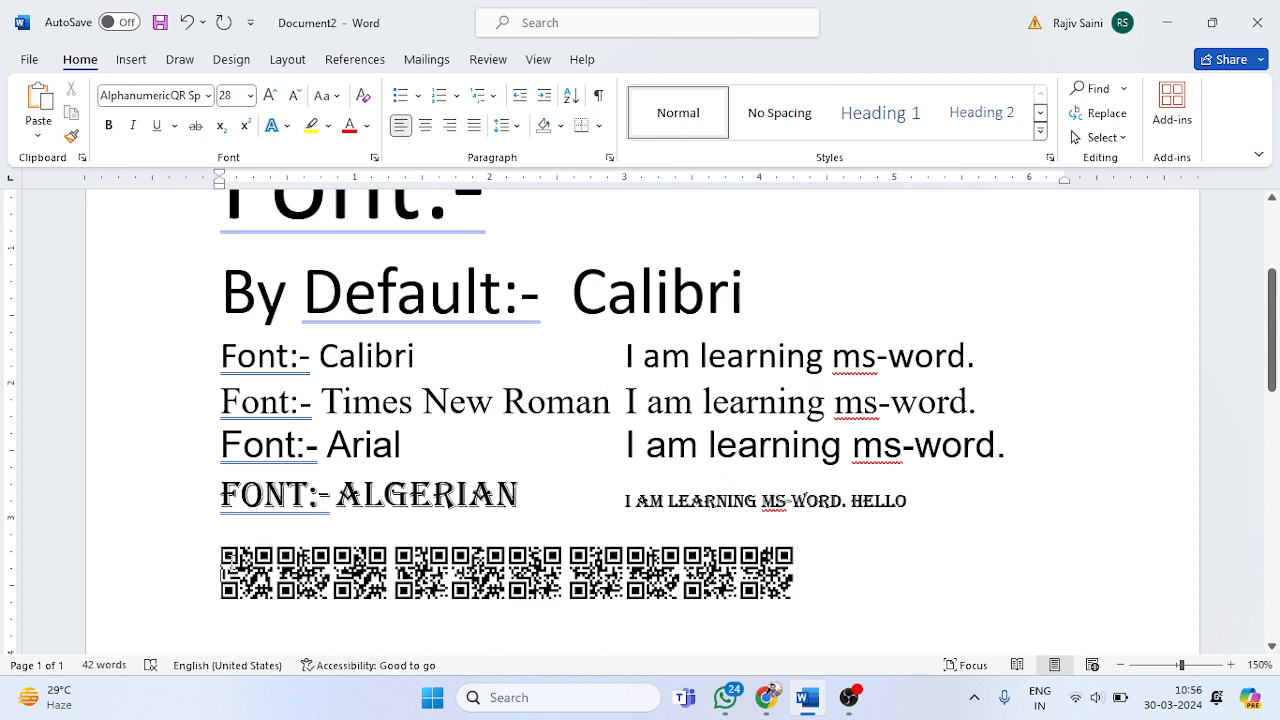
key(Tab)
key(Tab)
key(Tab)
key(Tab)
key(Tab)
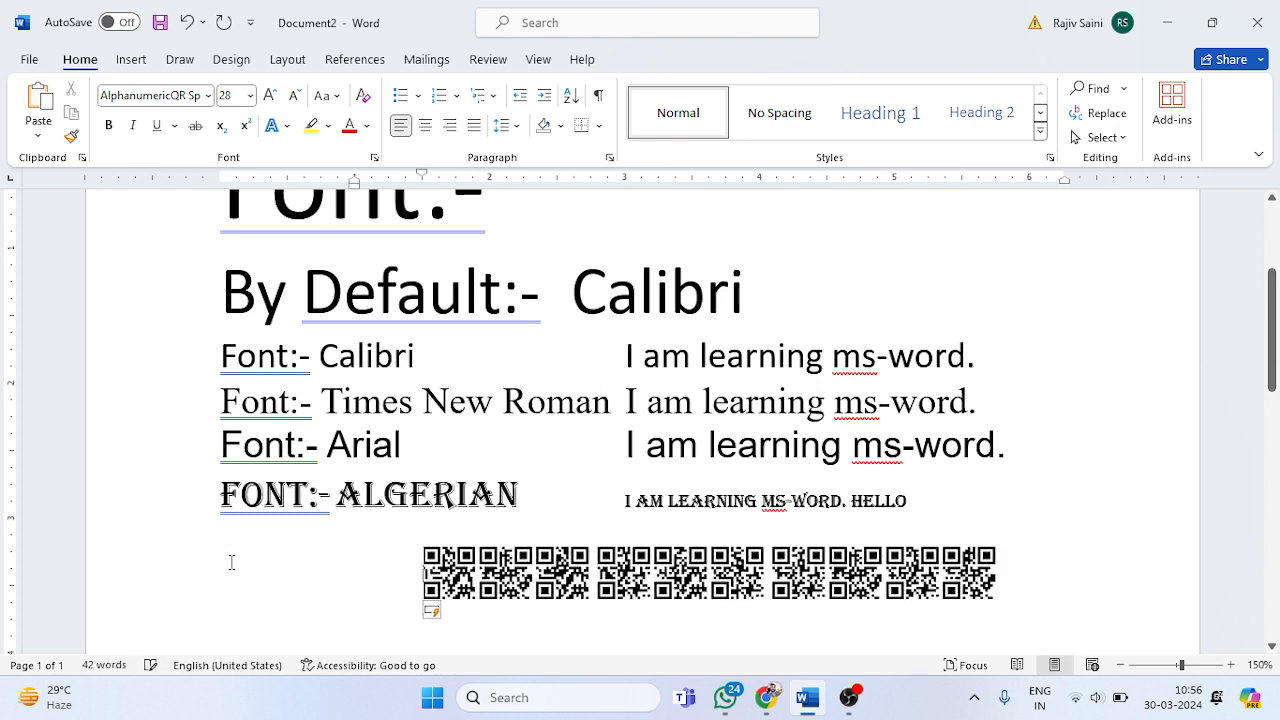
key(Tab)
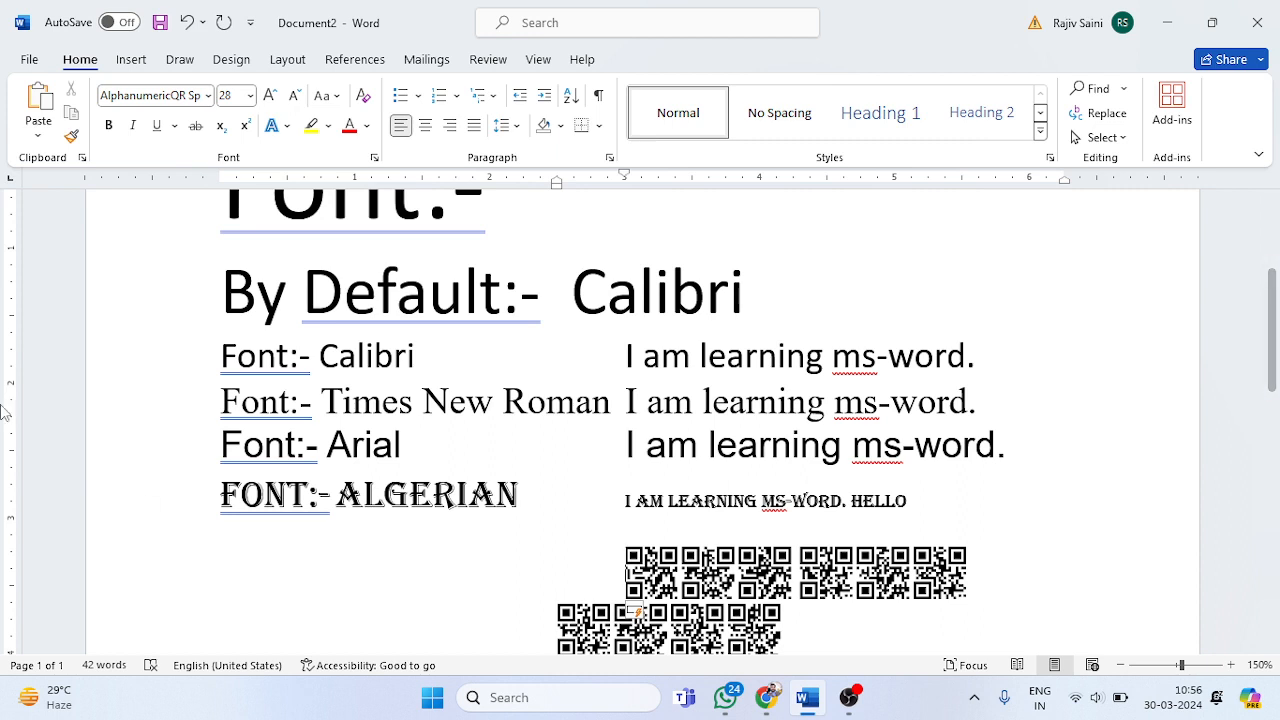
Step: Paste the font name AlphanumericQR Space into the blank line below the Algerian label, and delete it together with that line
click(150, 95)
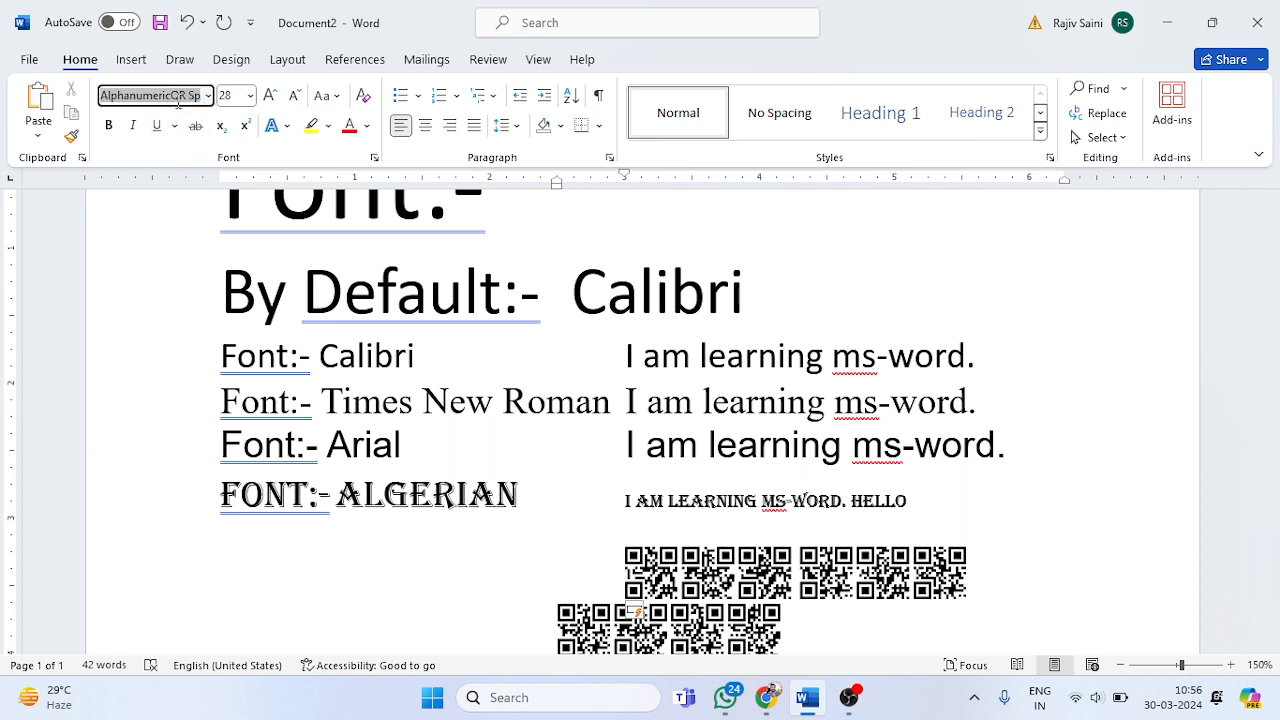
click(229, 538)
text(AlphanumericQR Space)
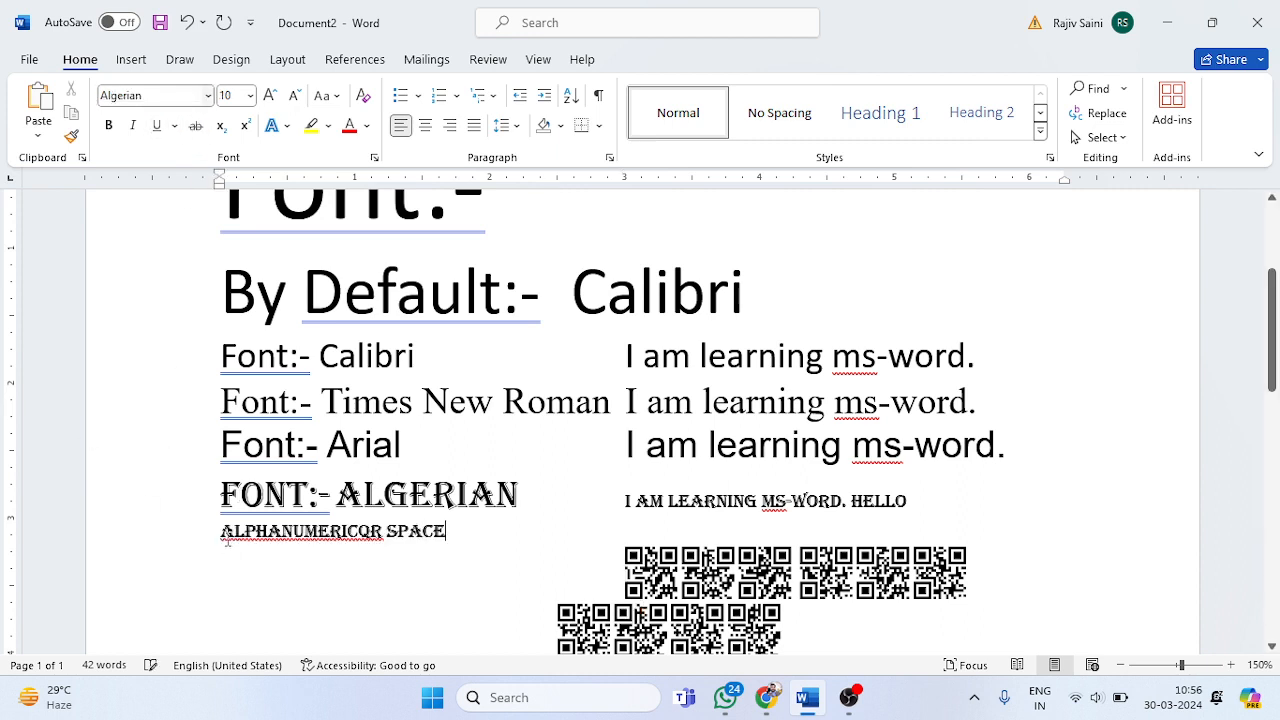
drag(452, 526, 247, 530)
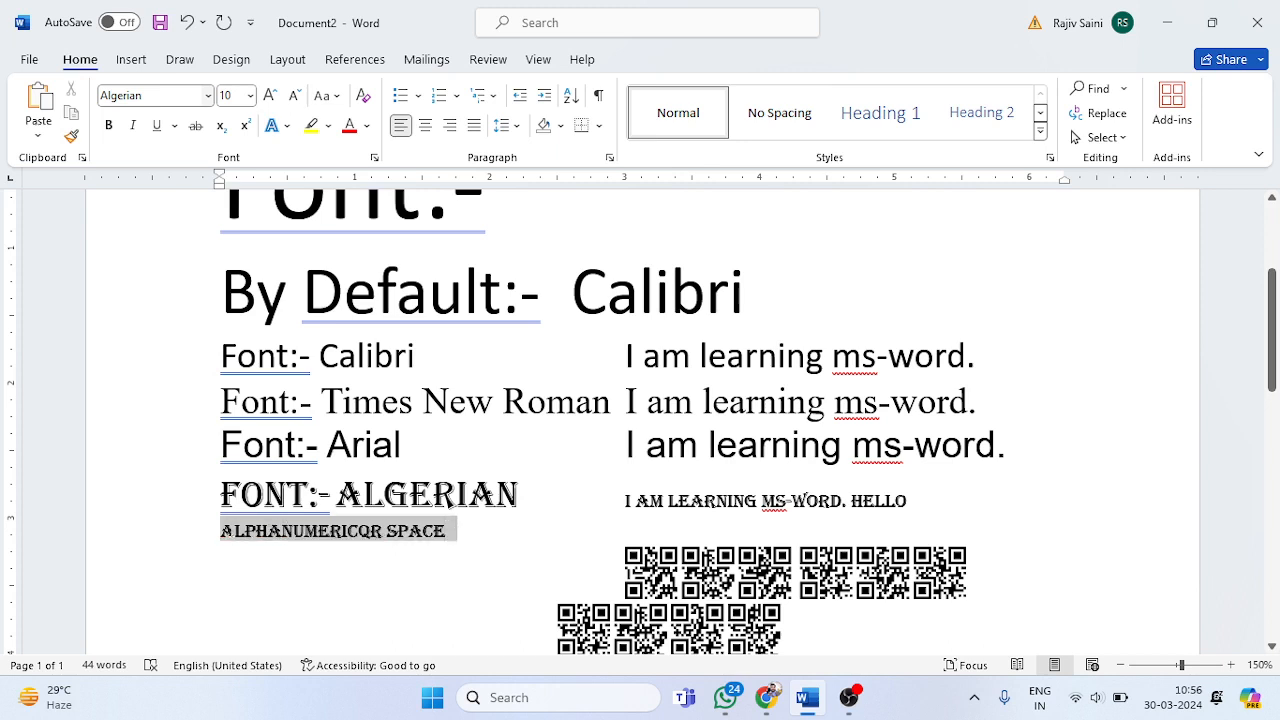
key(Delete)
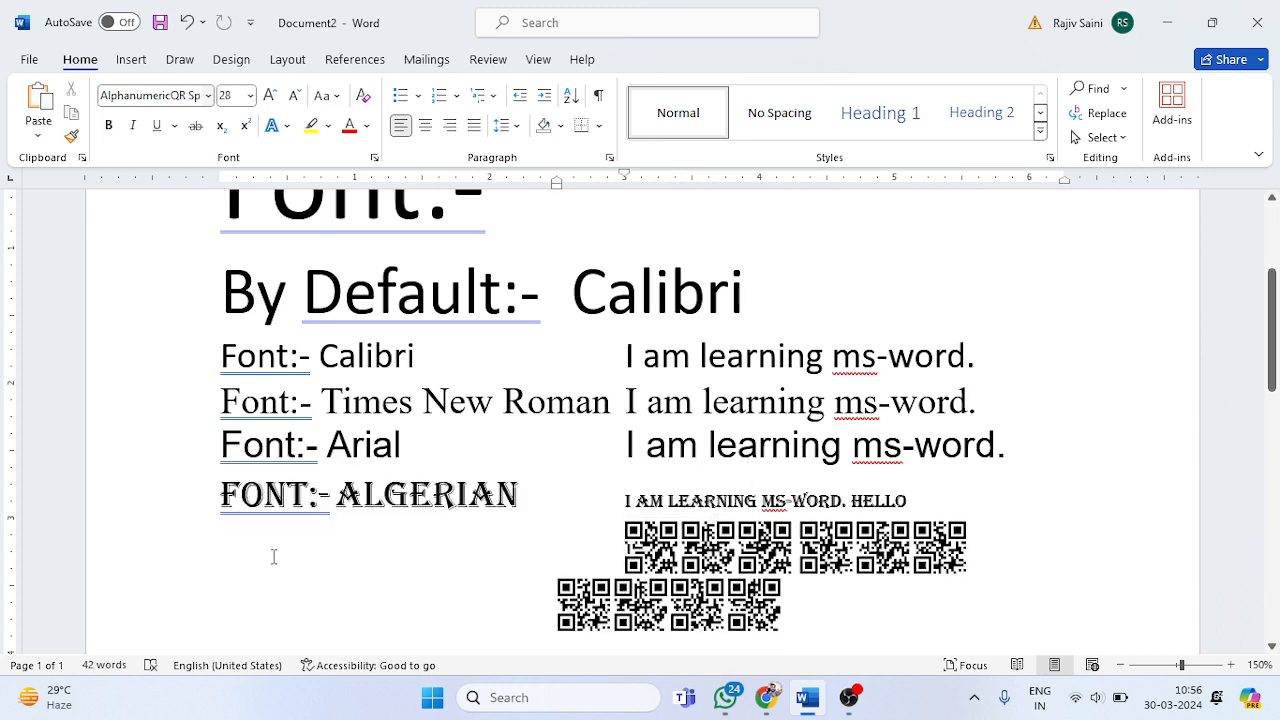
Step: Paste the font name AlphanumericQR Space as a new line directly below the Algerian label and remove the extra line break after it
click(272, 548)
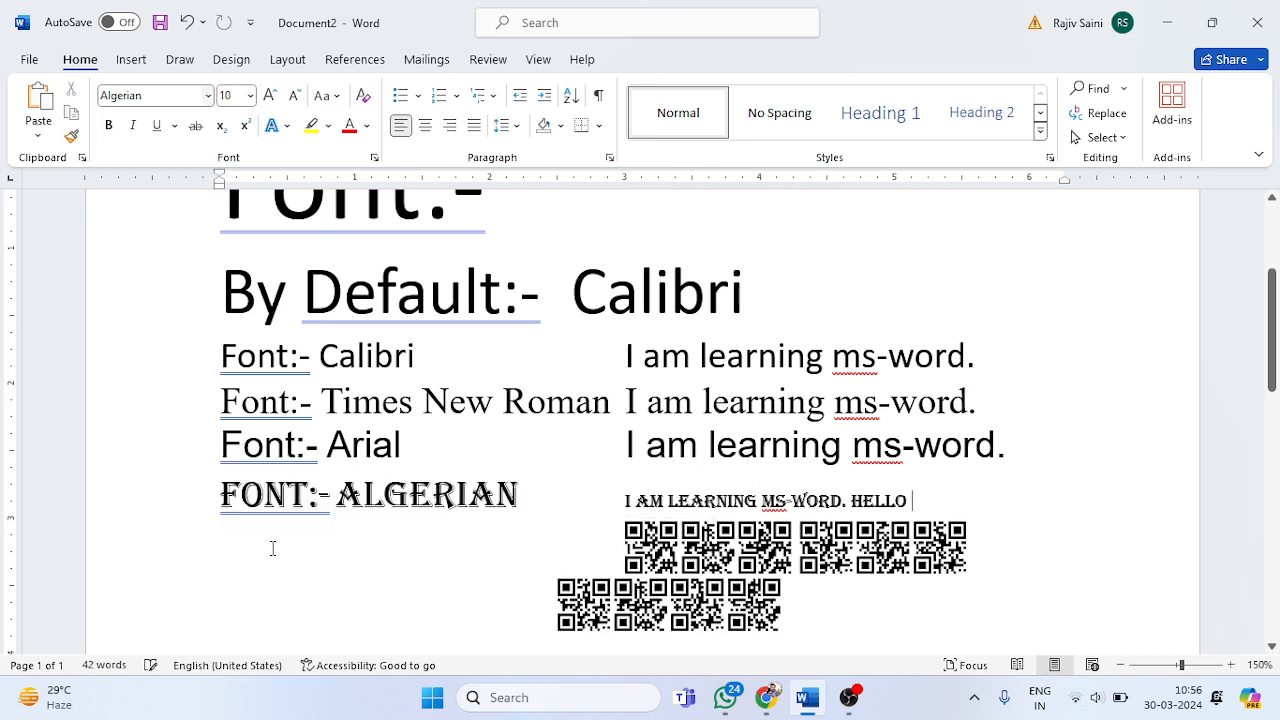
key(Return)
text(ALPHANUMERICQR SPACE)
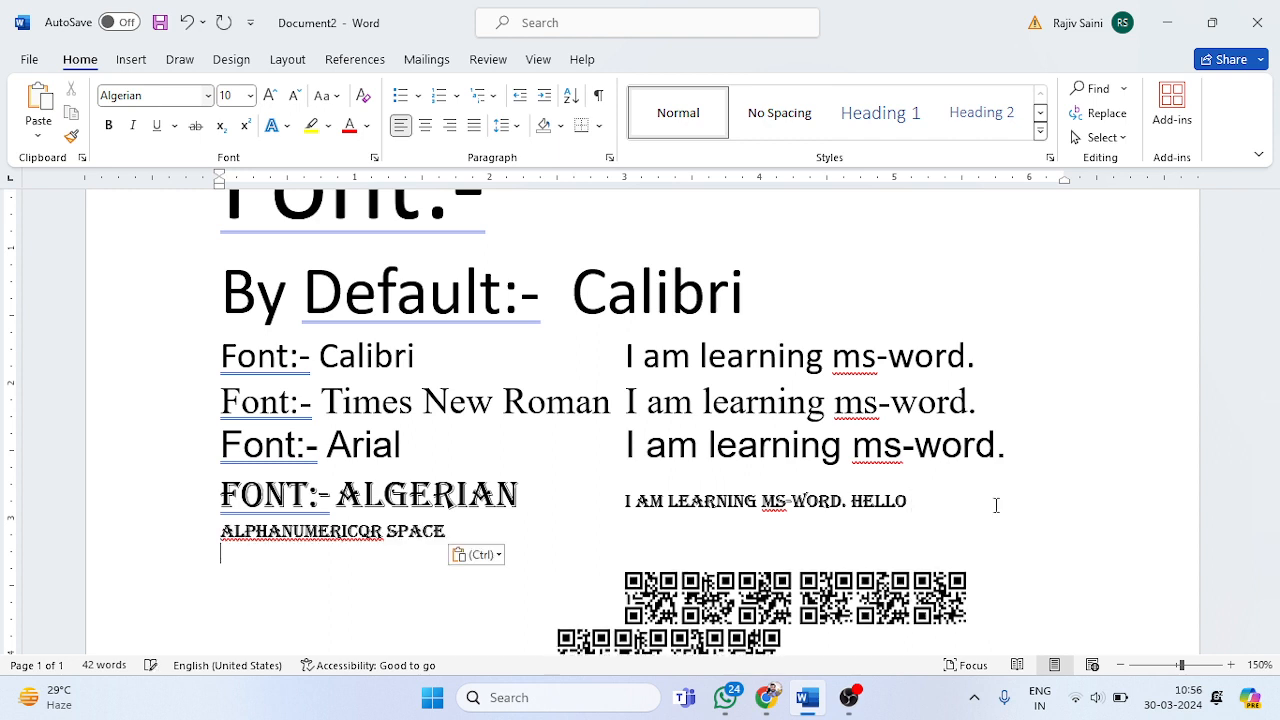
key(BackSpace)
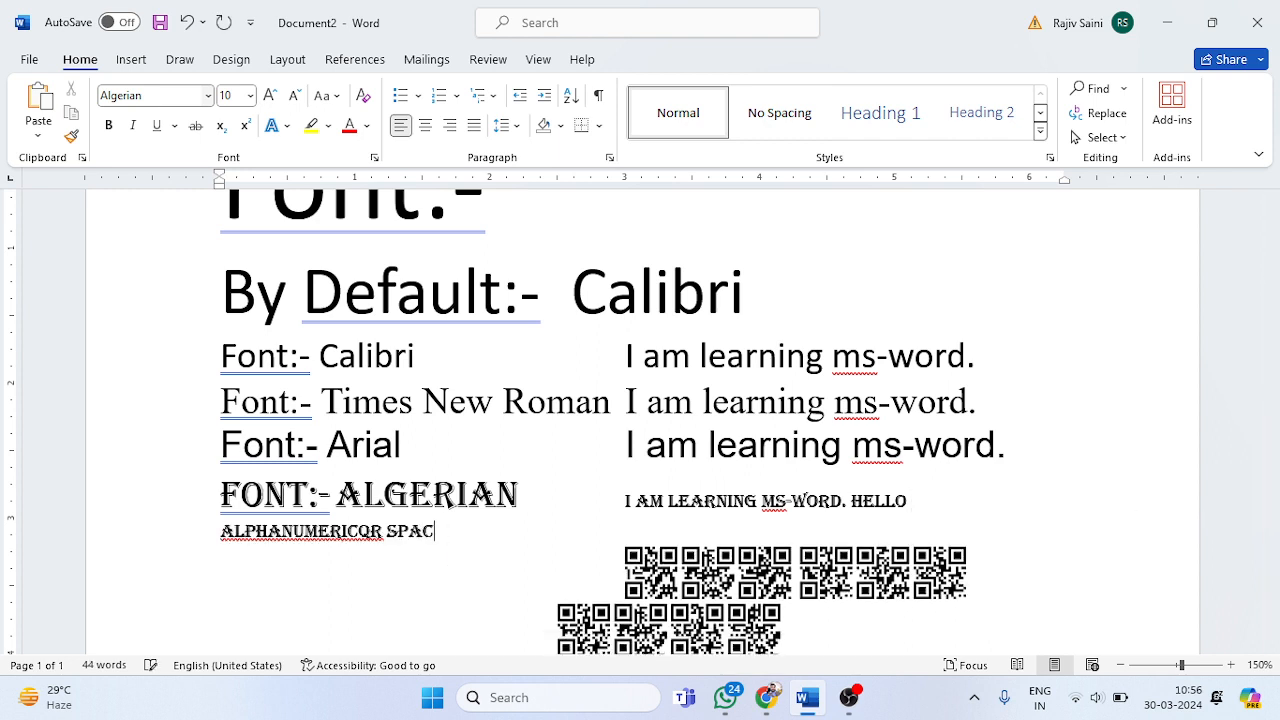
text(E)
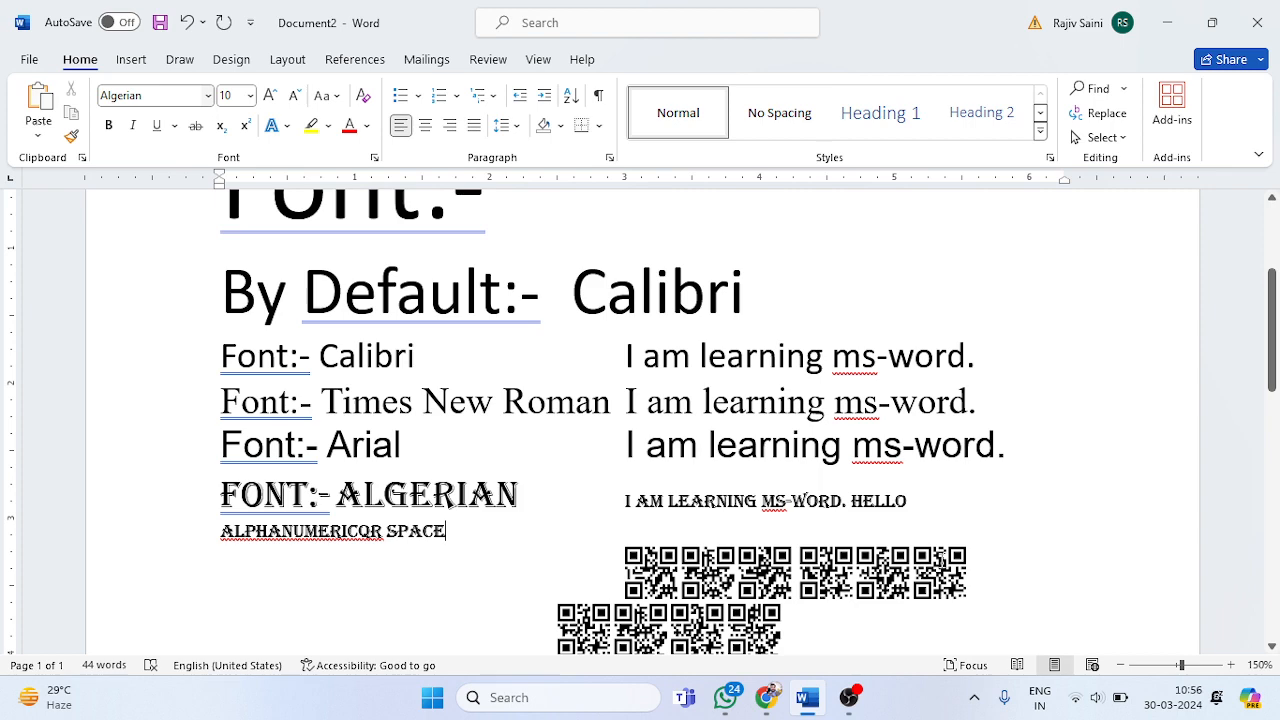
key(Down)
scroll(843, 512, down, 3)
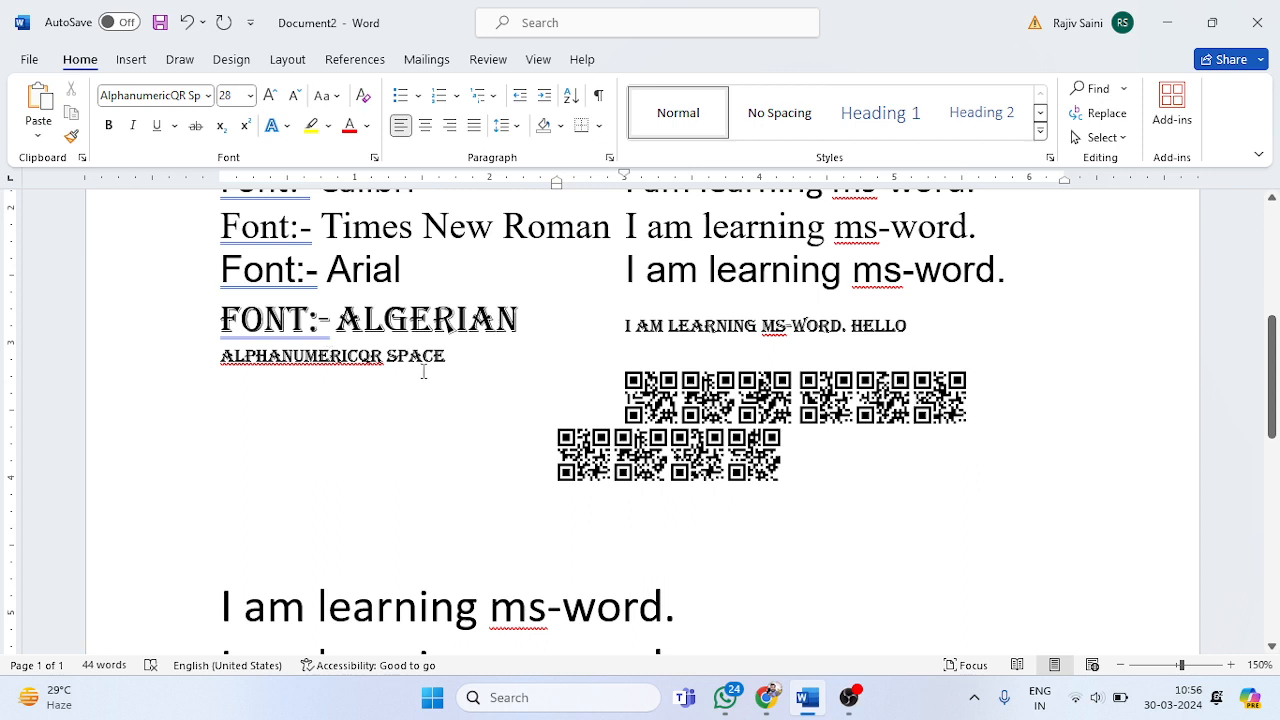
drag(455, 361, 240, 361)
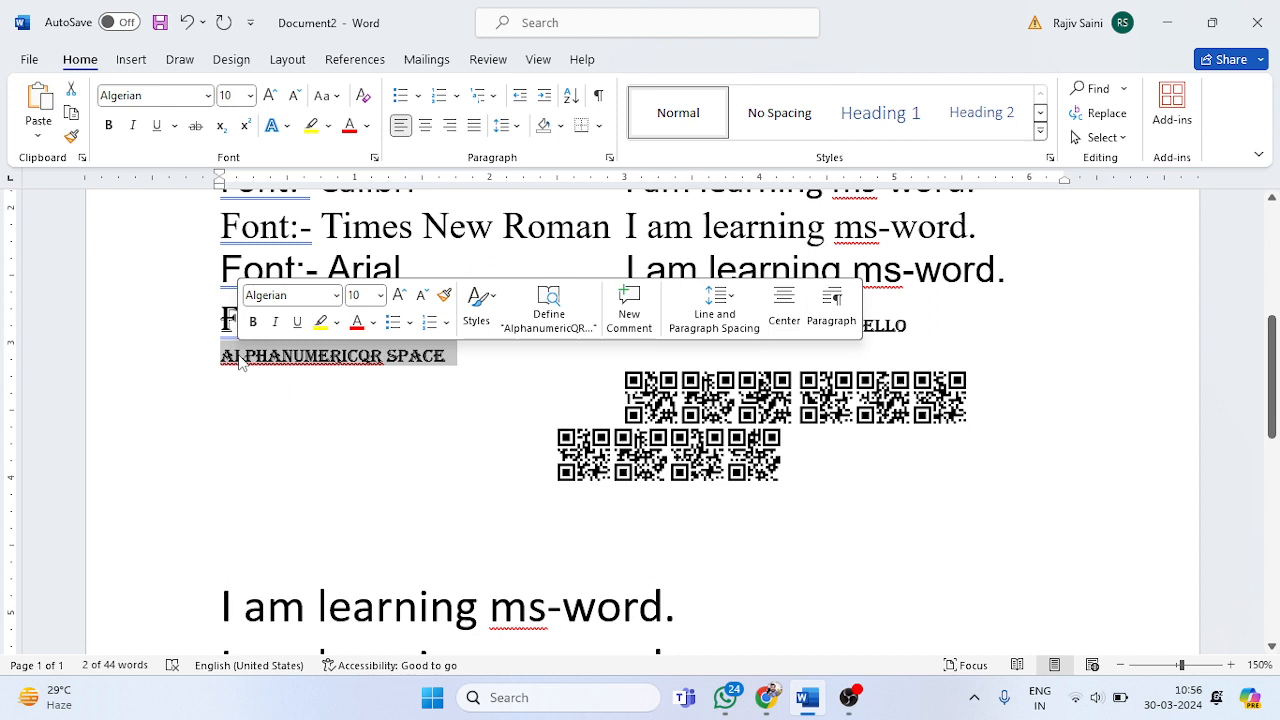
click(240, 361)
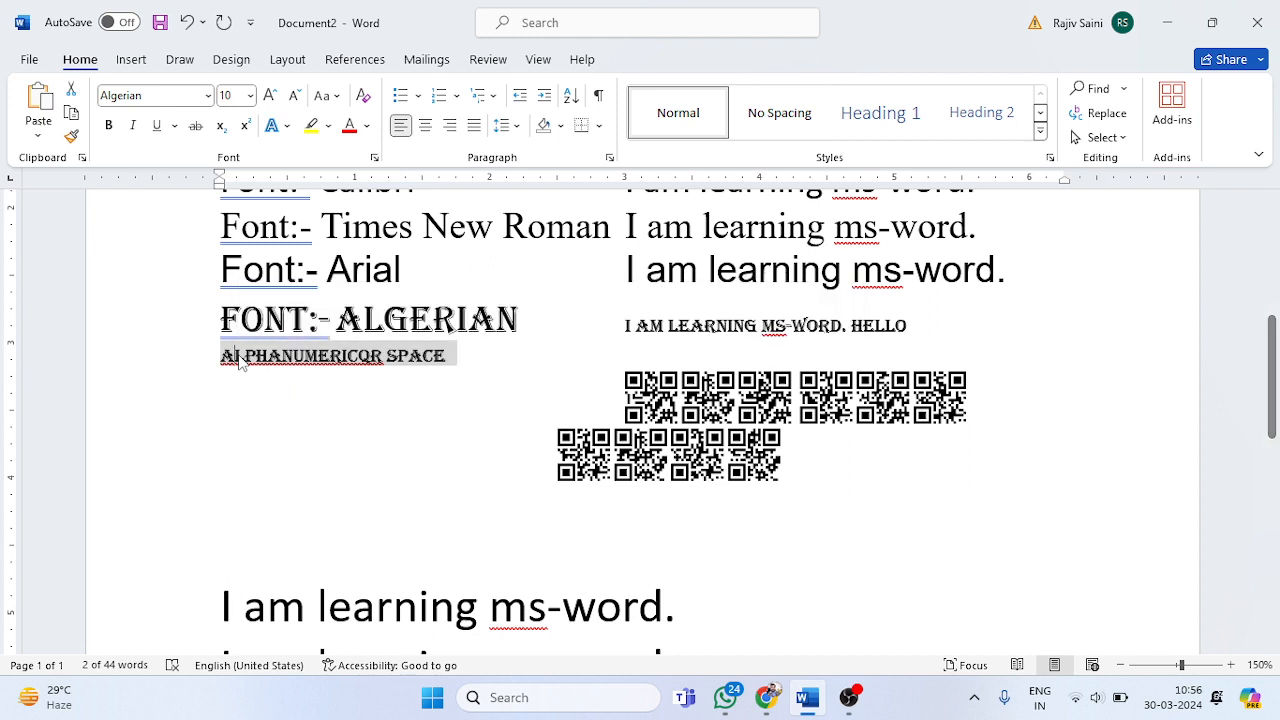
click(722, 384)
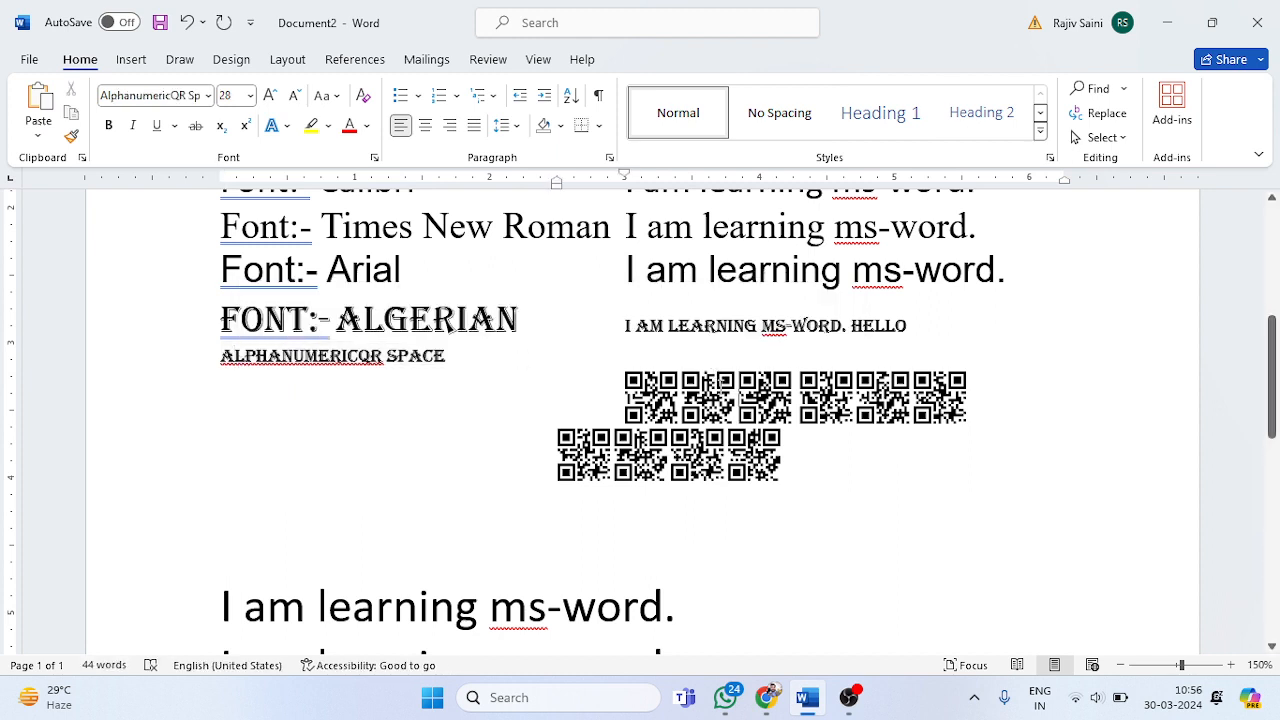